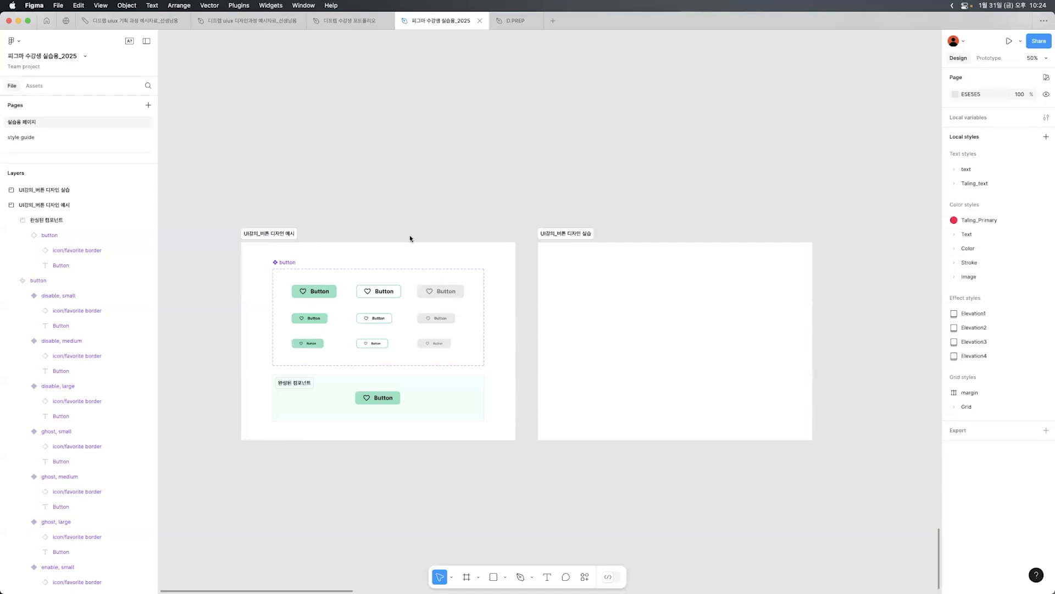
# - Examine the enable, ghost and disable button variants and their sizes in the example component set
pyautogui.scroll(3, 251, 329)
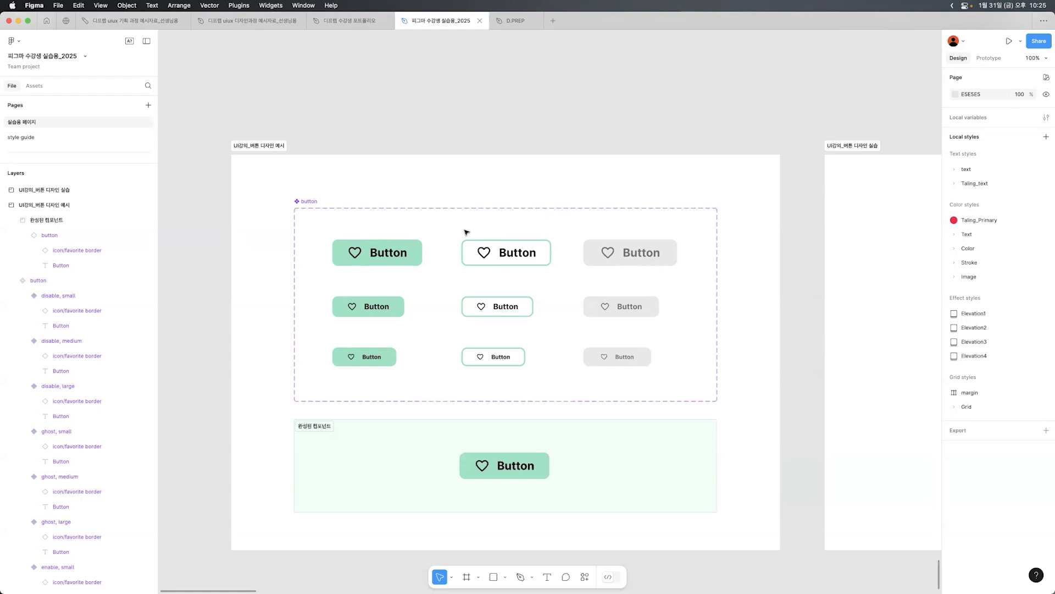
pyautogui.click(416, 245)
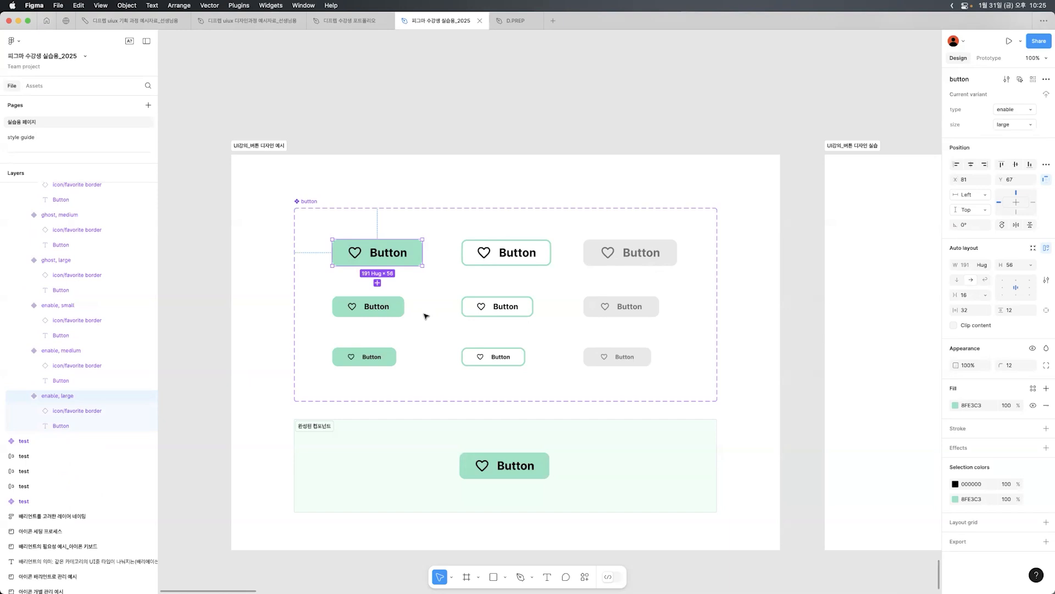
pyautogui.press('Escape')
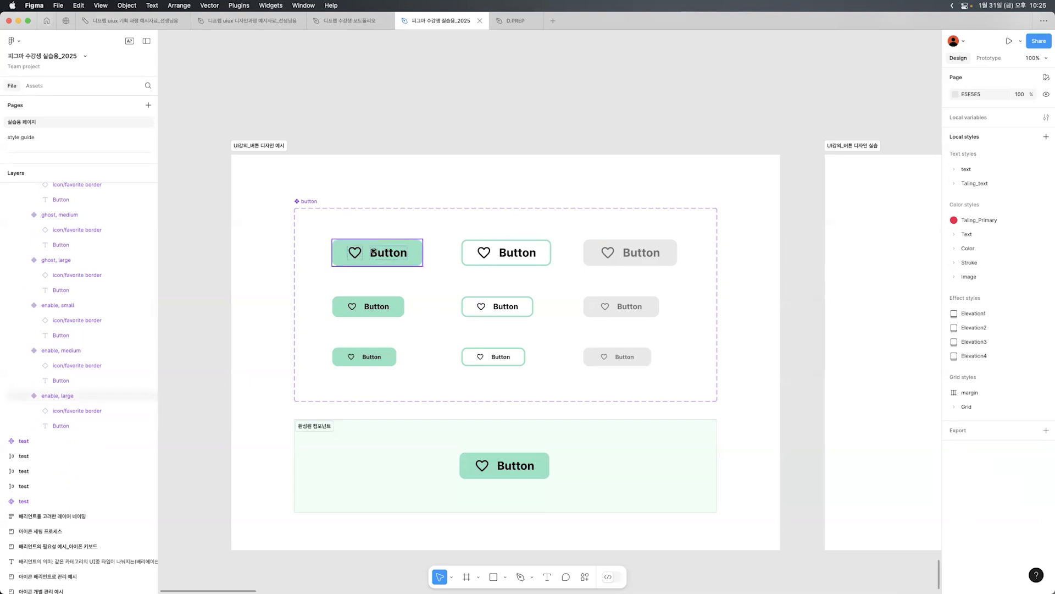
pyautogui.click(373, 252)
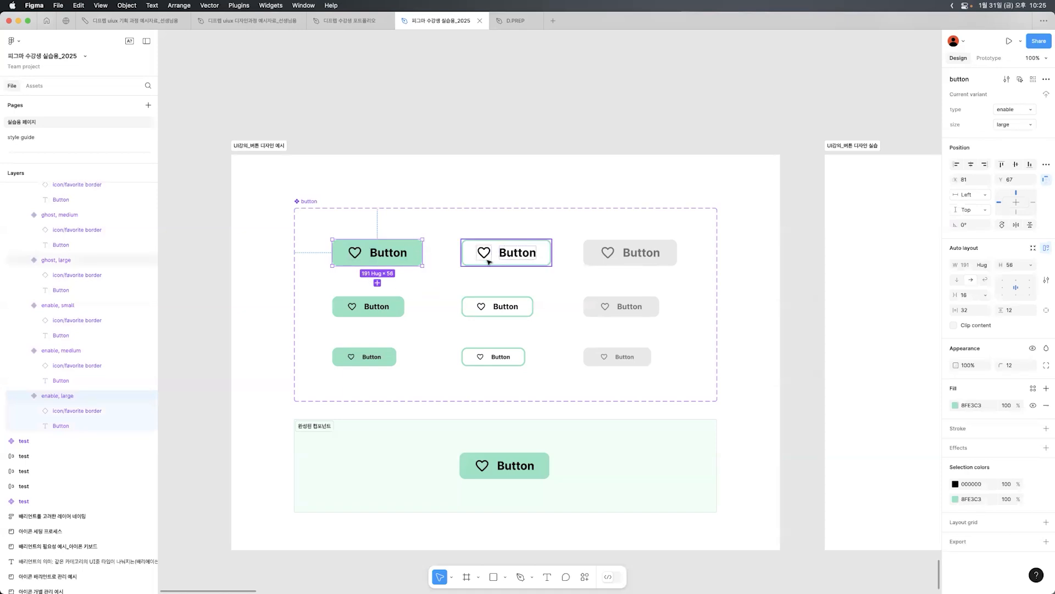
pyautogui.click(510, 257)
pyautogui.click(605, 259)
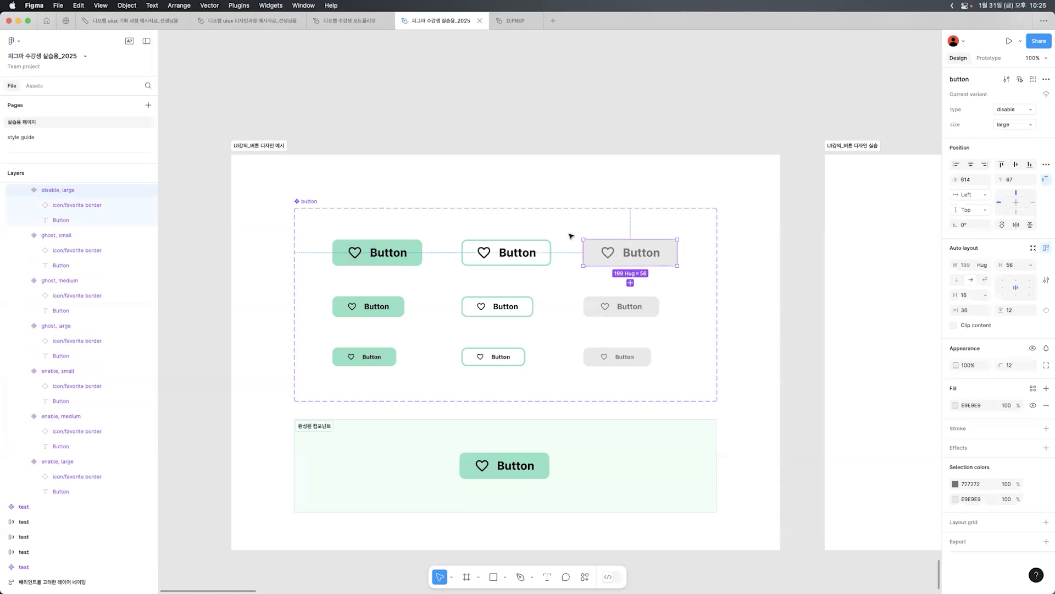
pyautogui.press('Escape')
pyautogui.click(380, 303)
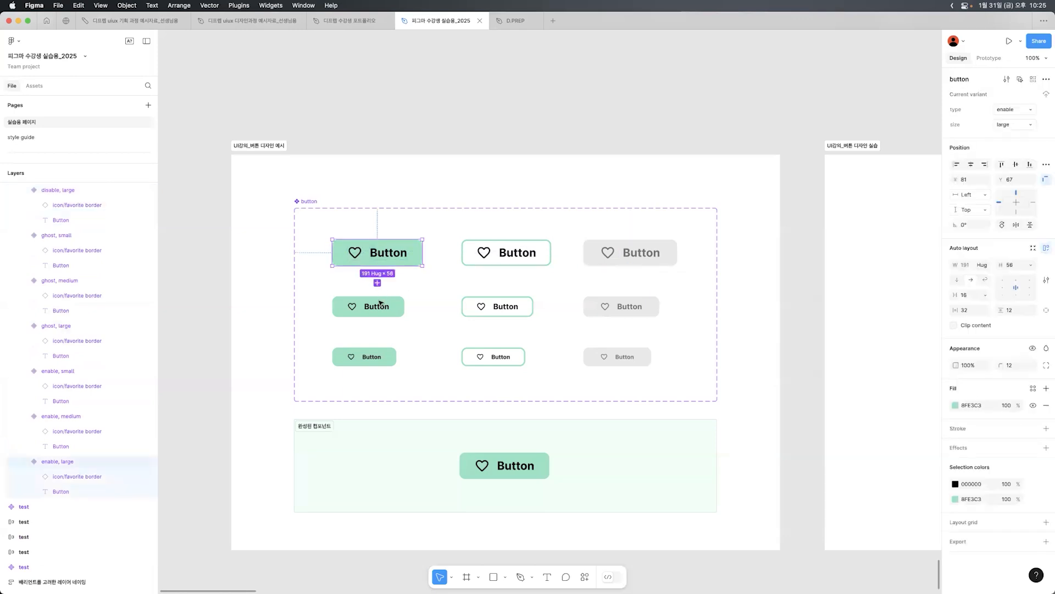
pyautogui.press('Escape')
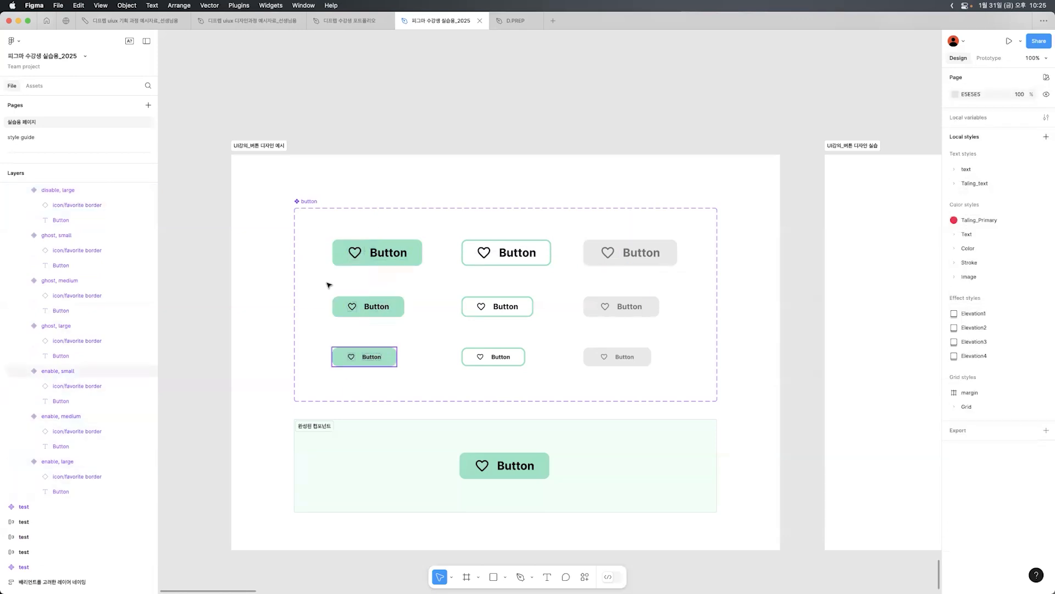
pyautogui.scroll(5, 80, 190)
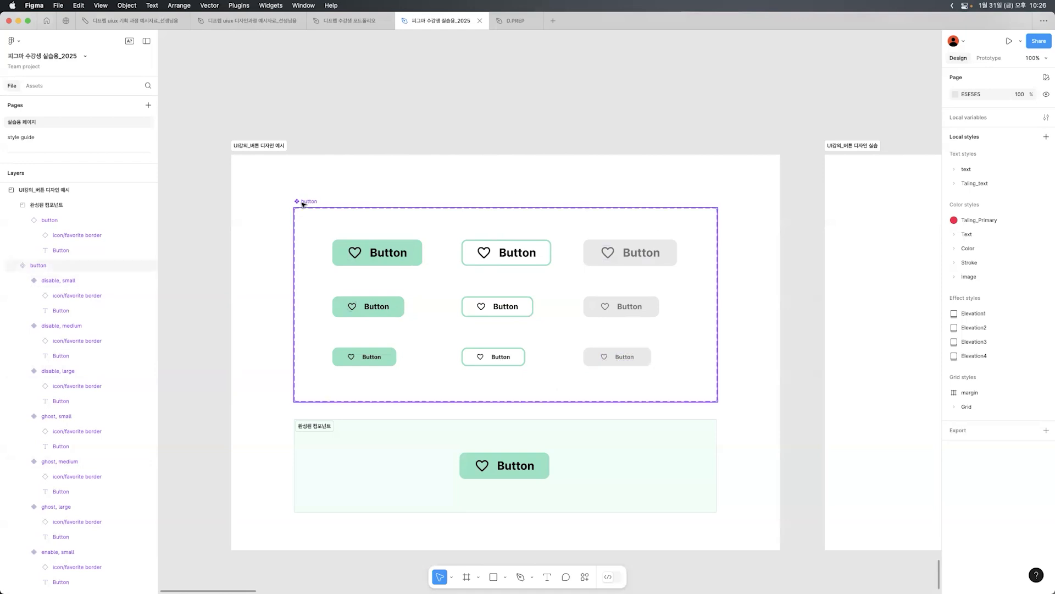
# - Switch the finished button instance's type to ghost, to disable and back to enable
pyautogui.click(542, 462)
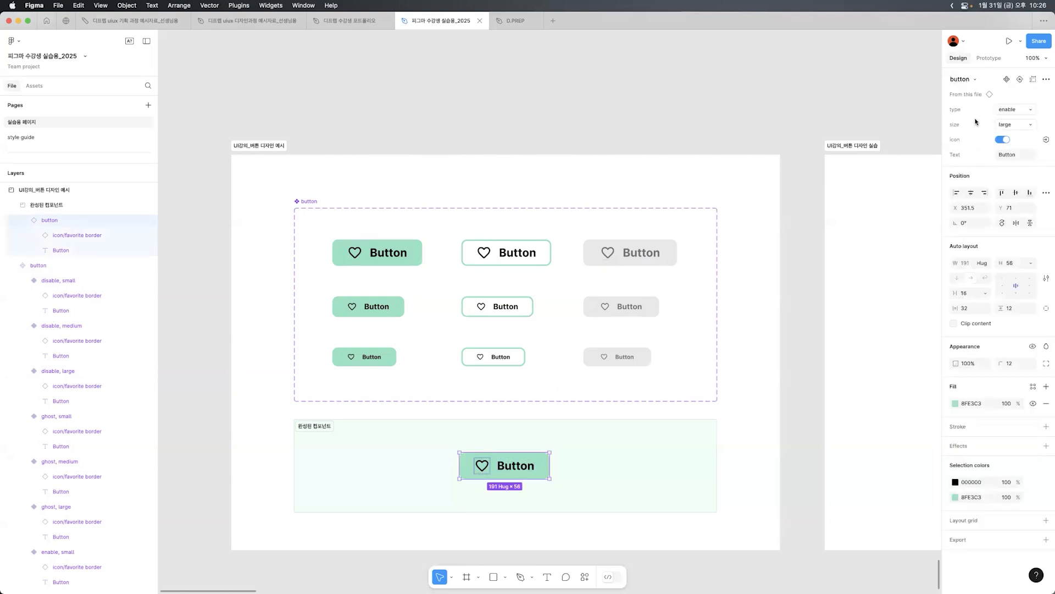
pyautogui.click(1009, 111)
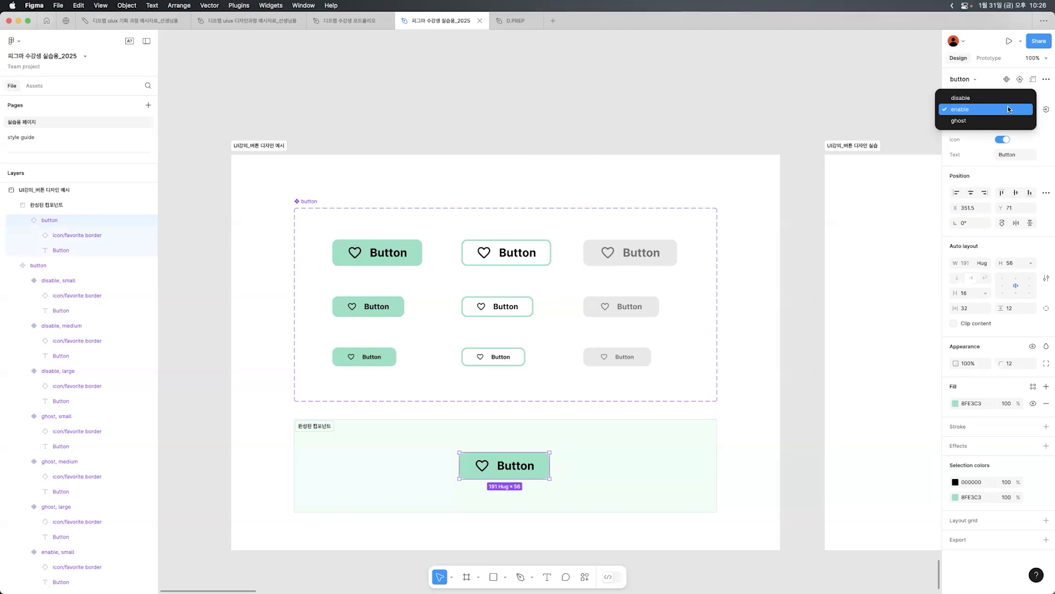
pyautogui.click(1003, 120)
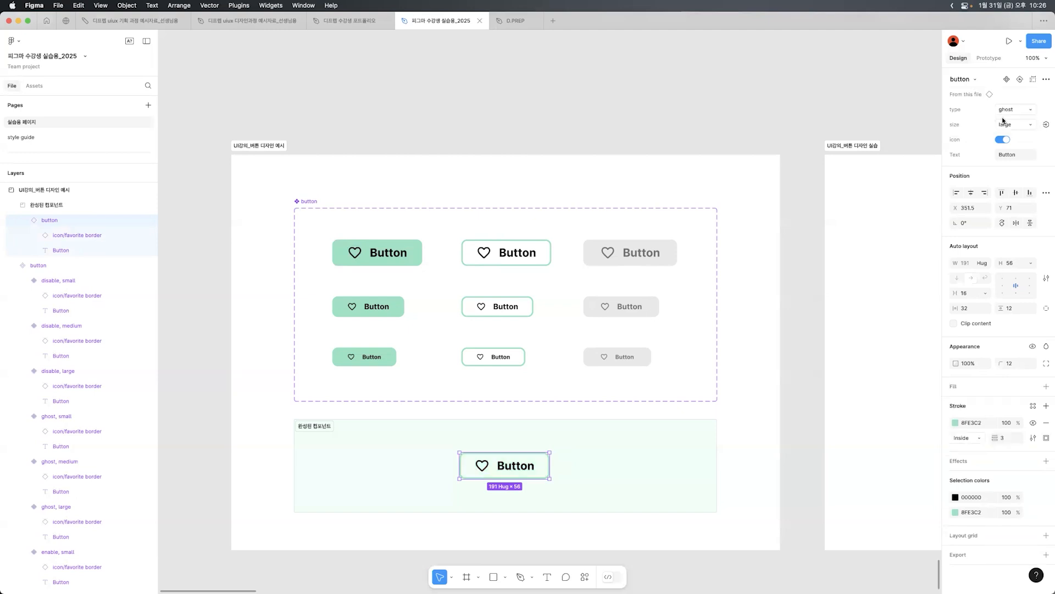
pyautogui.click(1011, 109)
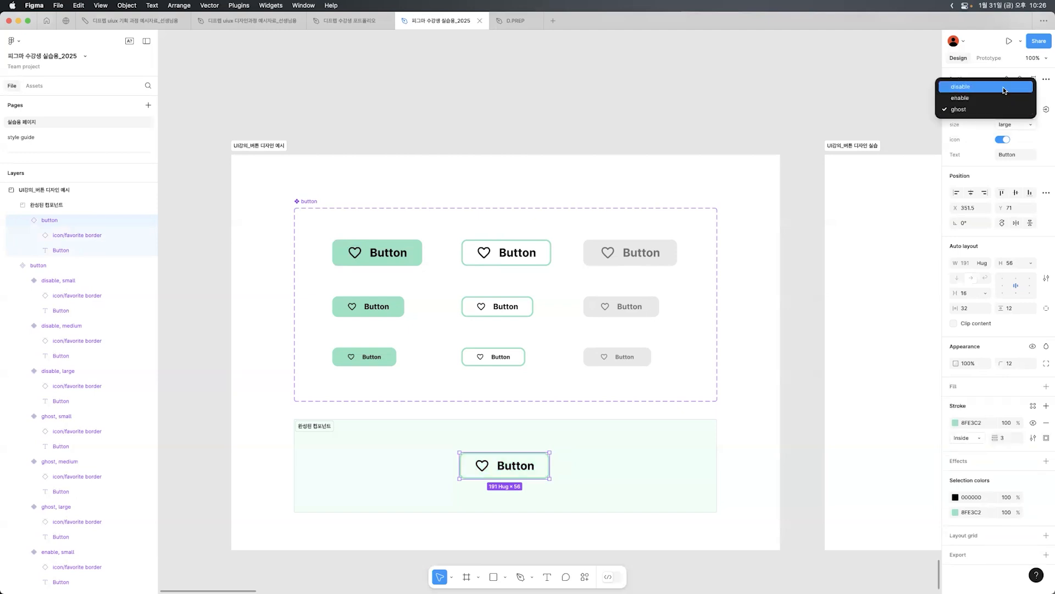
pyautogui.click(1003, 87)
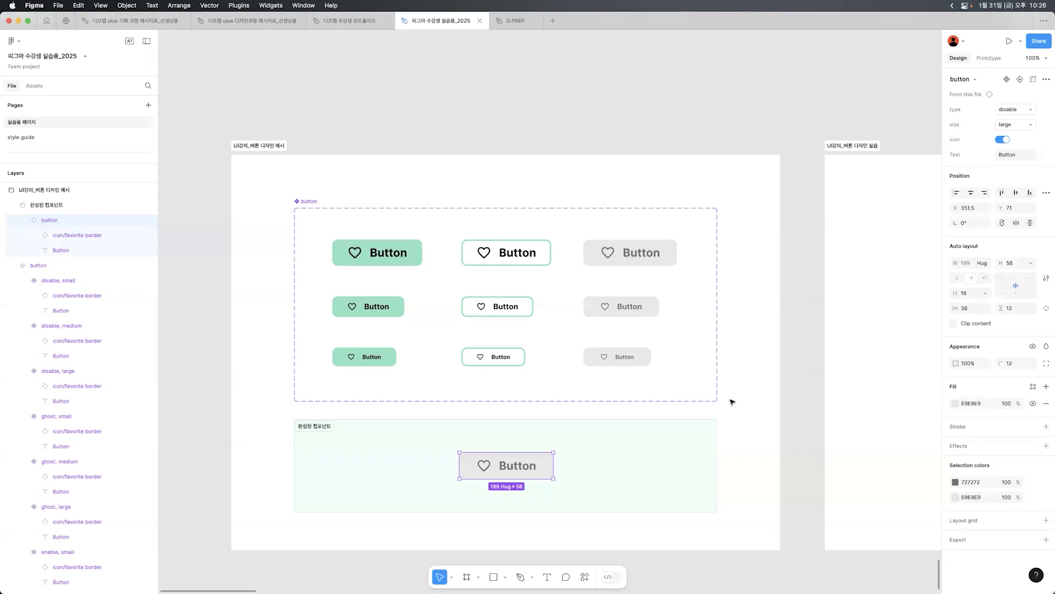
pyautogui.click(732, 402)
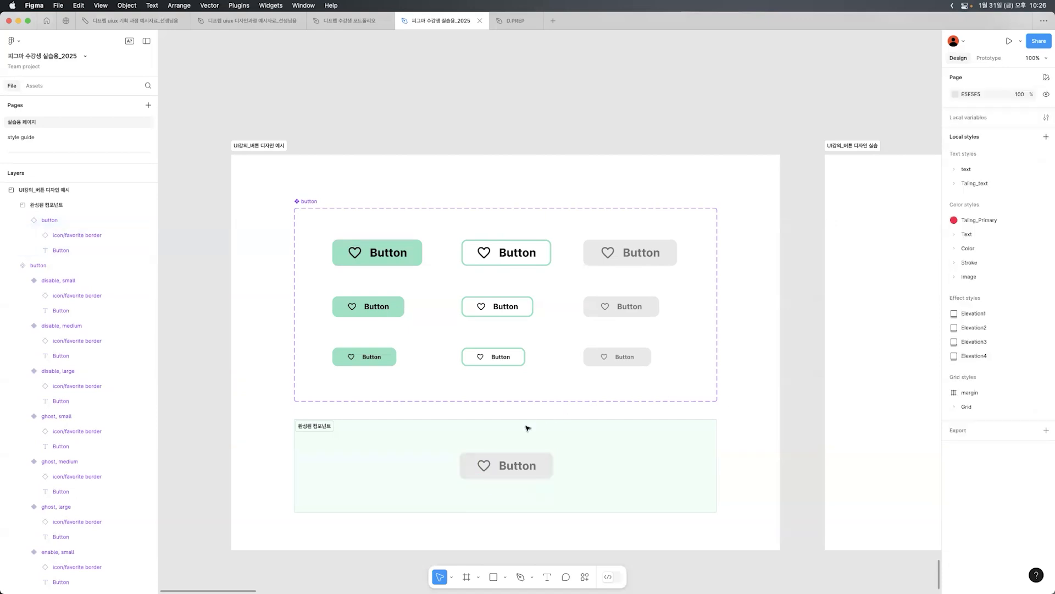
pyautogui.click(479, 456)
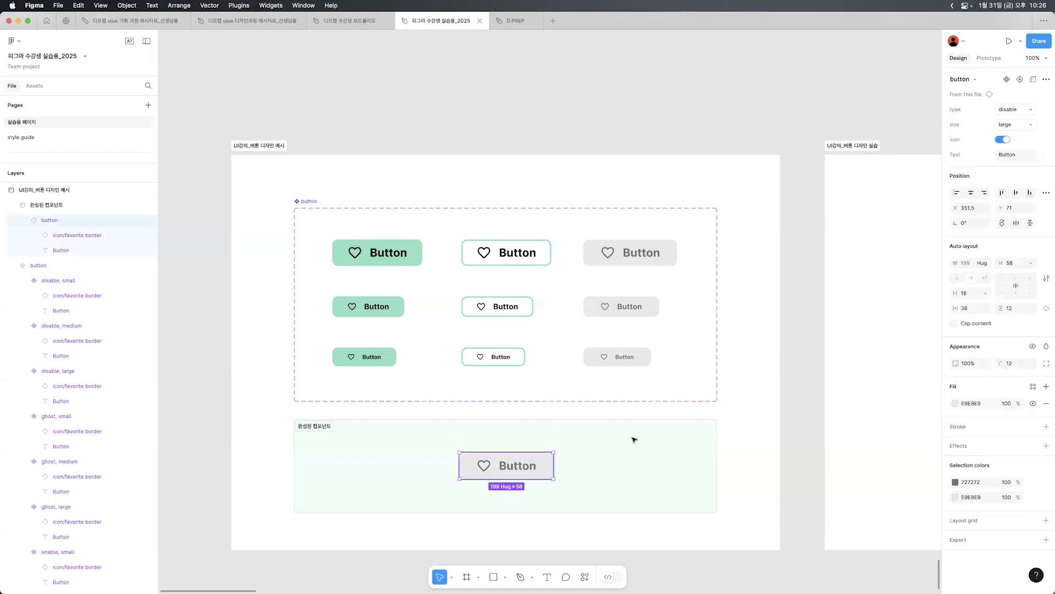
pyautogui.click(1004, 108)
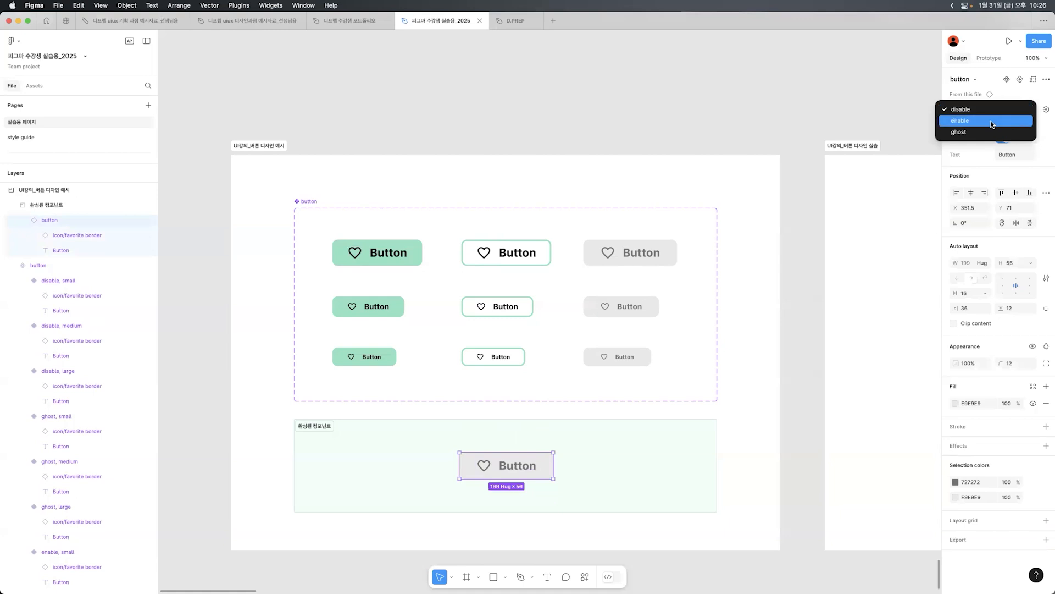
pyautogui.click(993, 121)
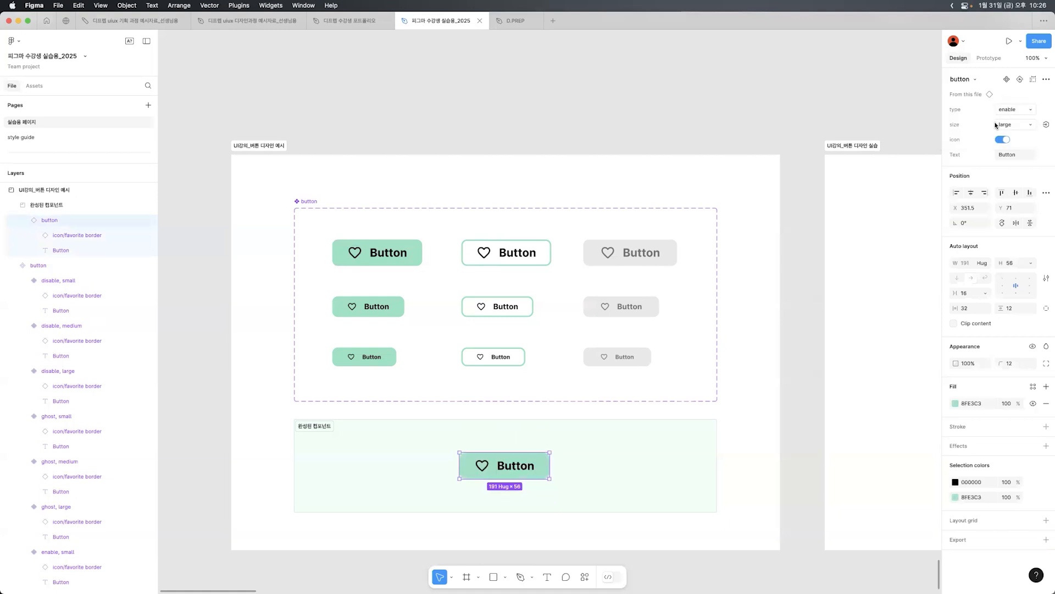
# - Switch the instance's size to medium, small and back to large, and toggle its icon off and on
pyautogui.click(1016, 126)
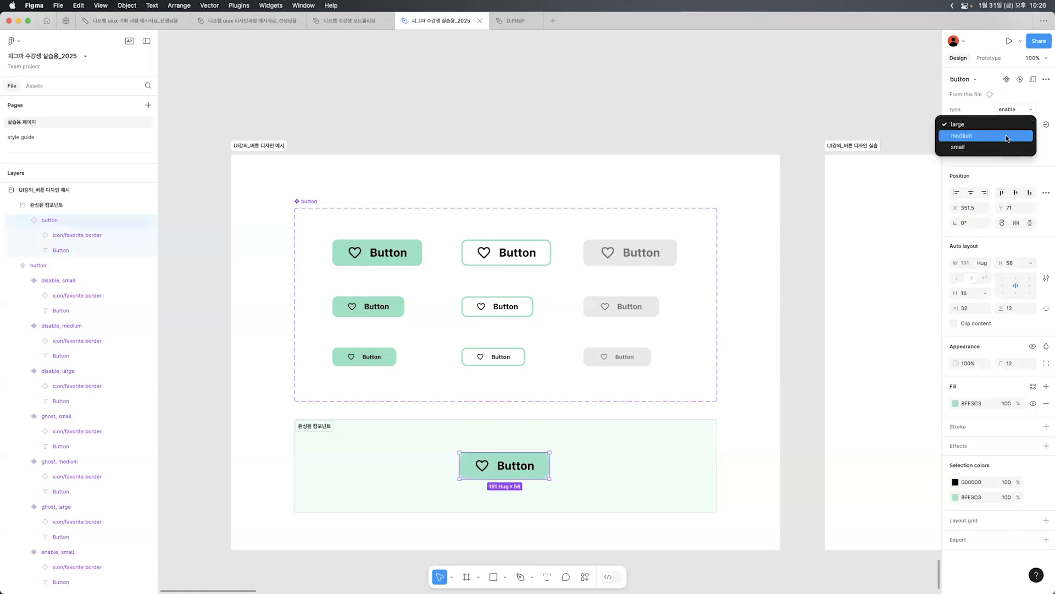
pyautogui.click(1006, 134)
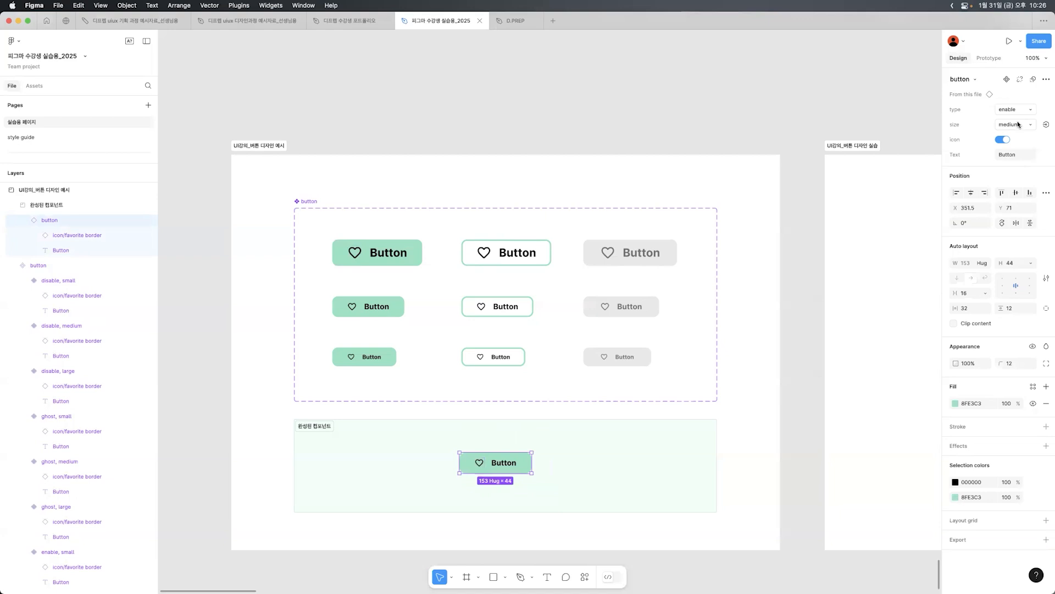
pyautogui.click(1019, 124)
pyautogui.click(1014, 135)
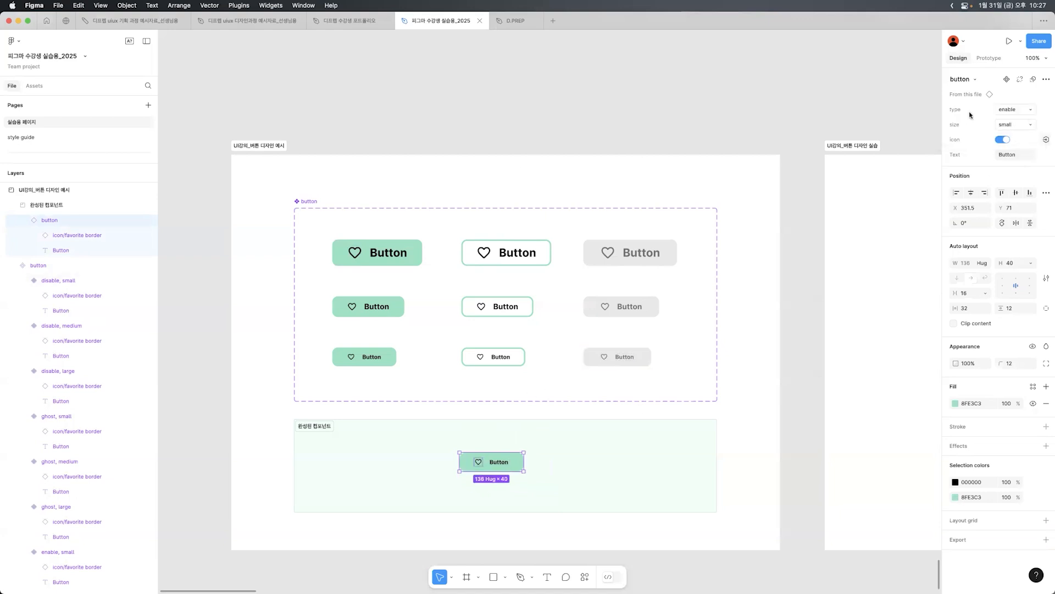
pyautogui.click(1019, 127)
pyautogui.click(1010, 104)
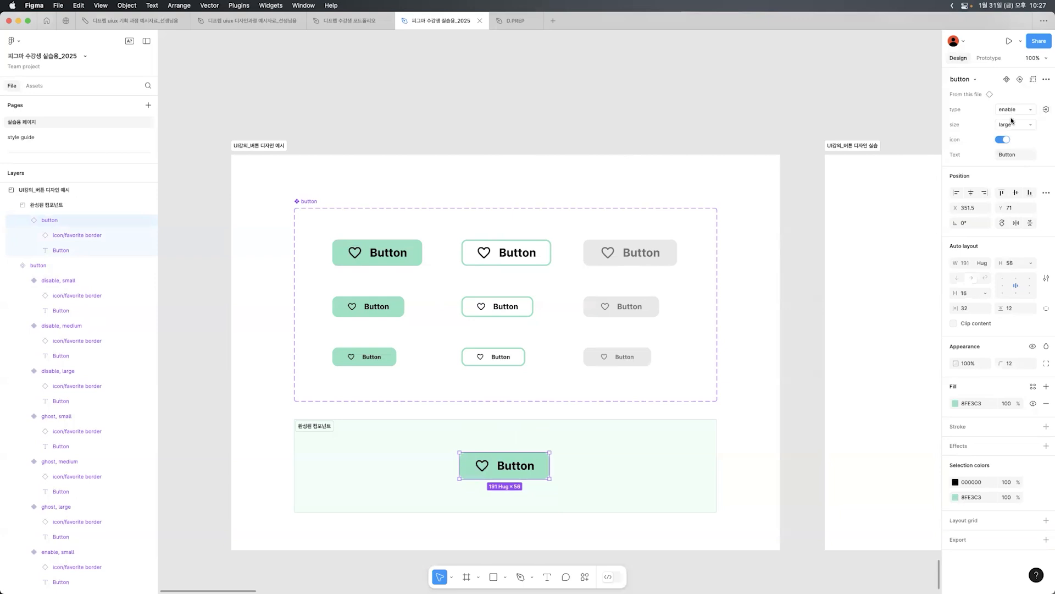
pyautogui.click(1001, 140)
pyautogui.click(1001, 140)
# - Change the finished instance's label to "text" and restore it to "Button"
pyautogui.doubleClick(510, 468)
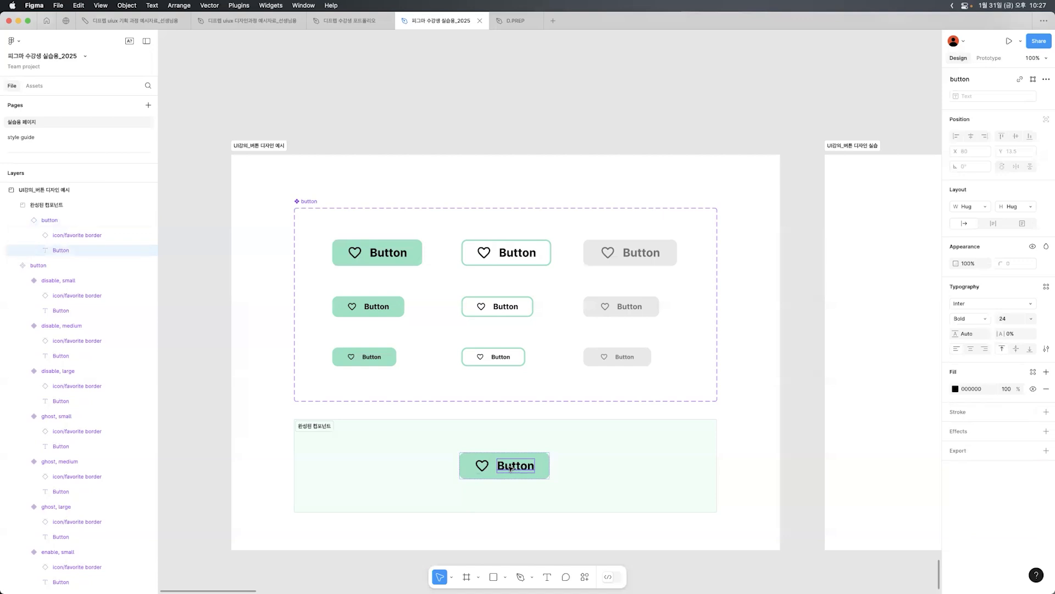
pyautogui.click(544, 461)
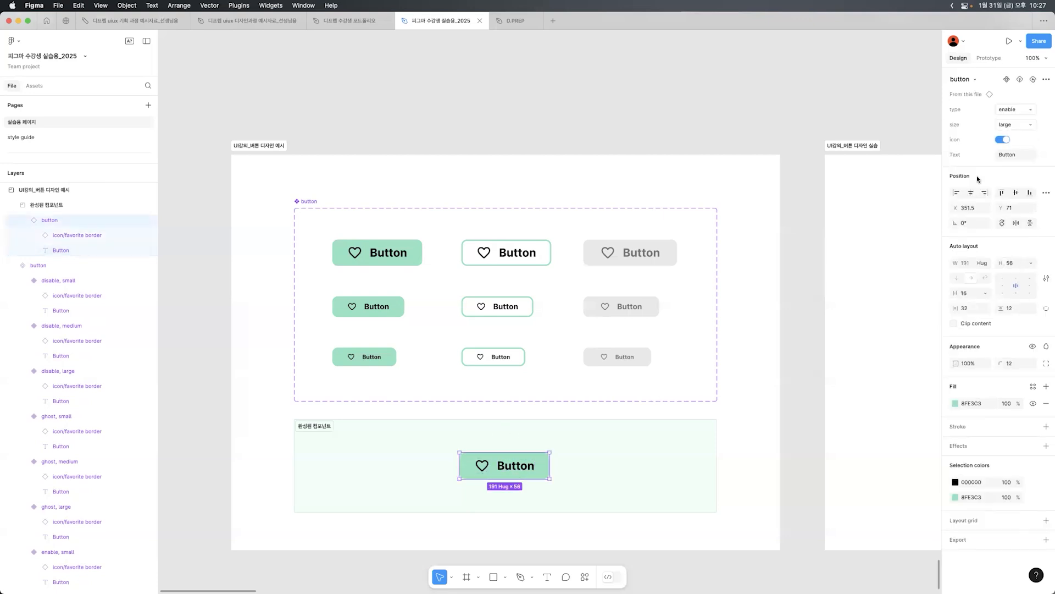
pyautogui.click(1007, 158)
pyautogui.write('ㅅ')
pyautogui.click(598, 442)
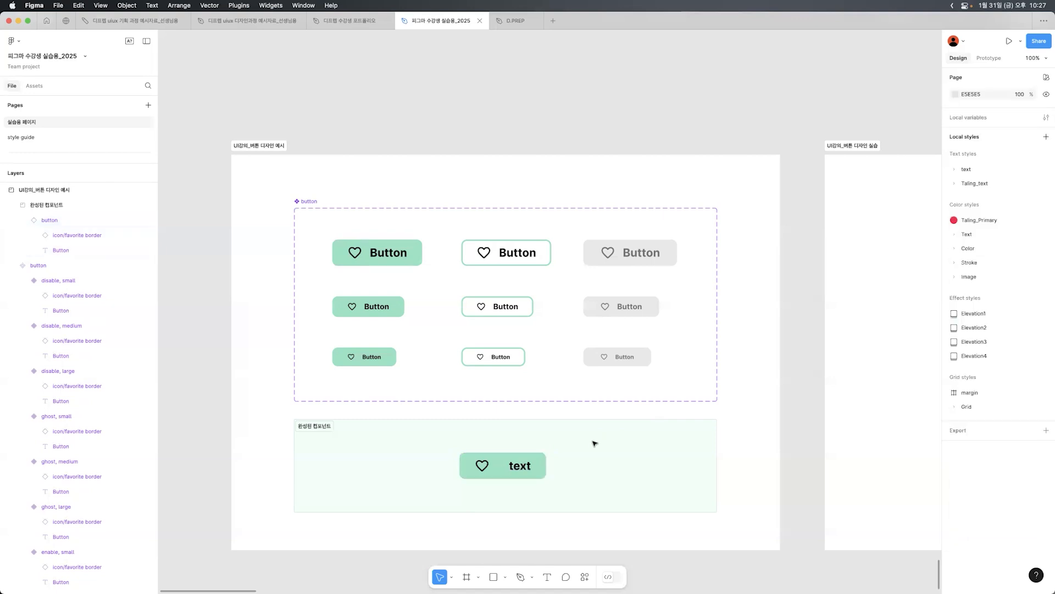
pyautogui.click(498, 464)
pyautogui.doubleClick(514, 468)
# - Inspect the large enable variant's dimensions, label typography and heart icon size in the example set
pyautogui.moveTo(822, 146); pyautogui.dragTo(330, 125)
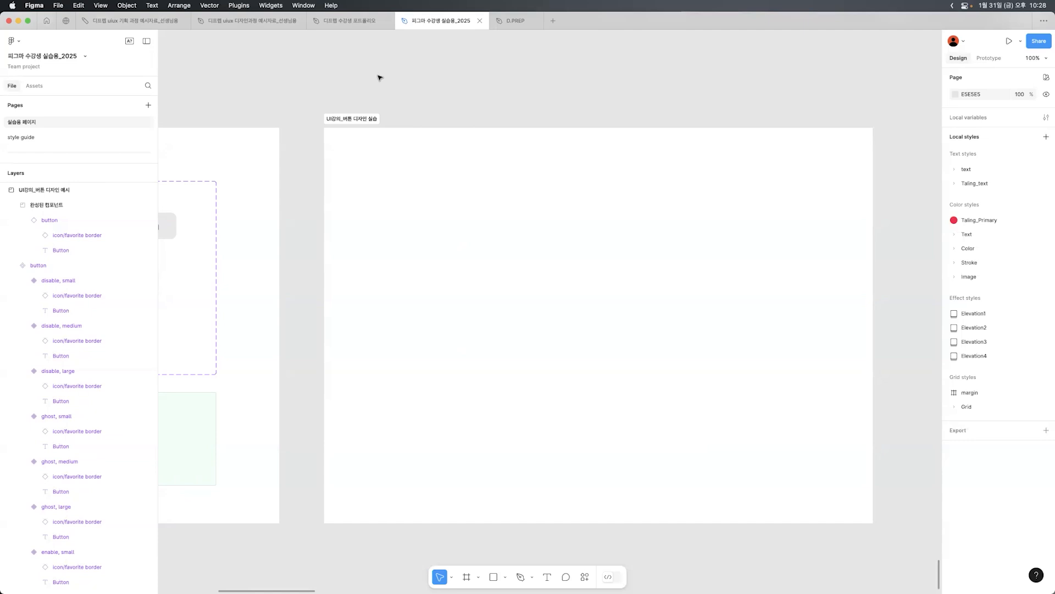
pyautogui.moveTo(367, 83); pyautogui.dragTo(695, 95)
pyautogui.moveTo(407, 132); pyautogui.dragTo(557, 125)
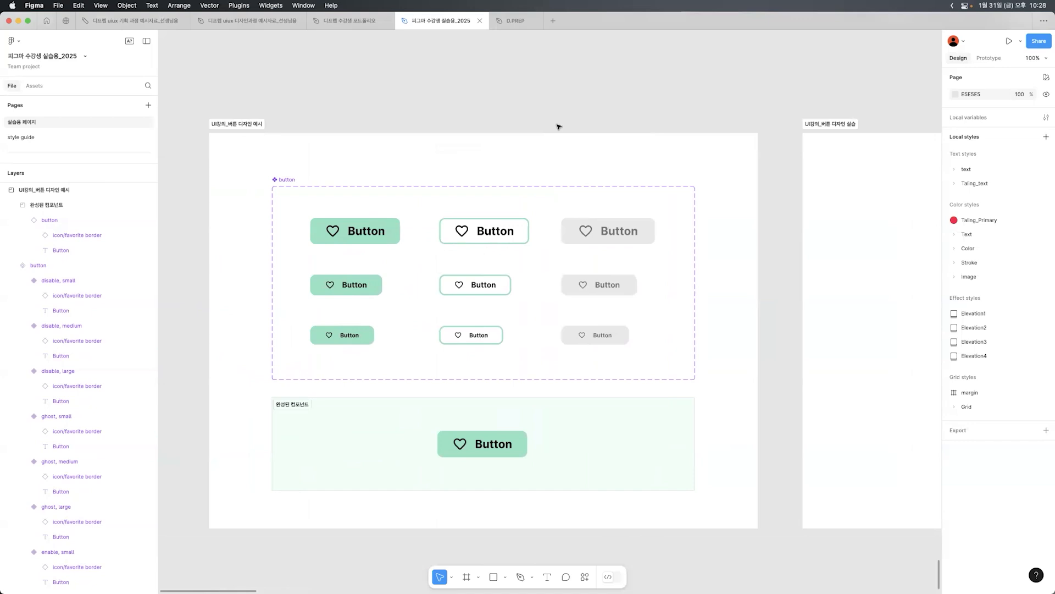
pyautogui.click(392, 228)
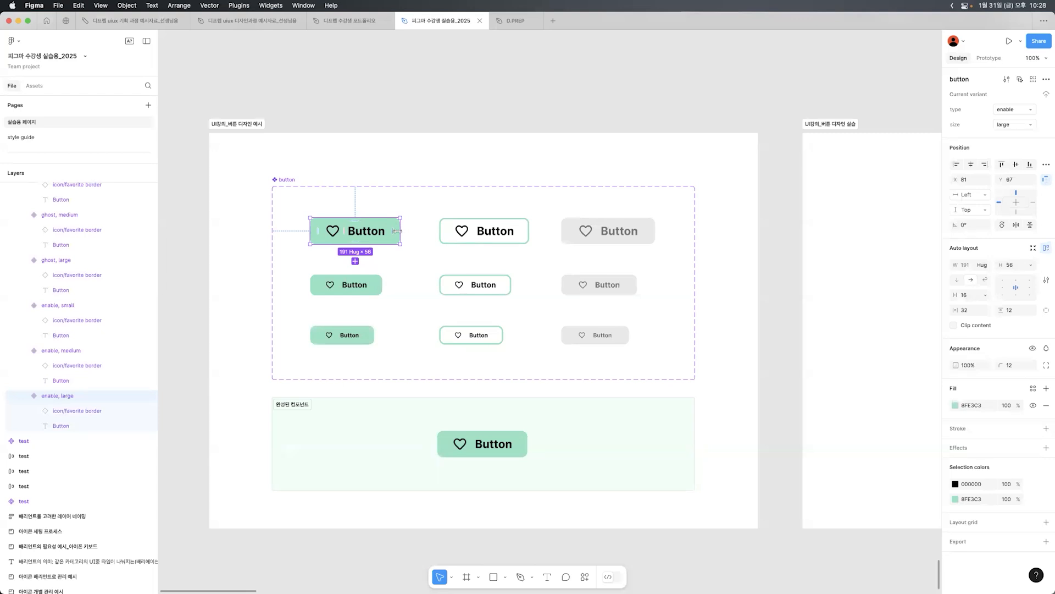
pyautogui.click(411, 136)
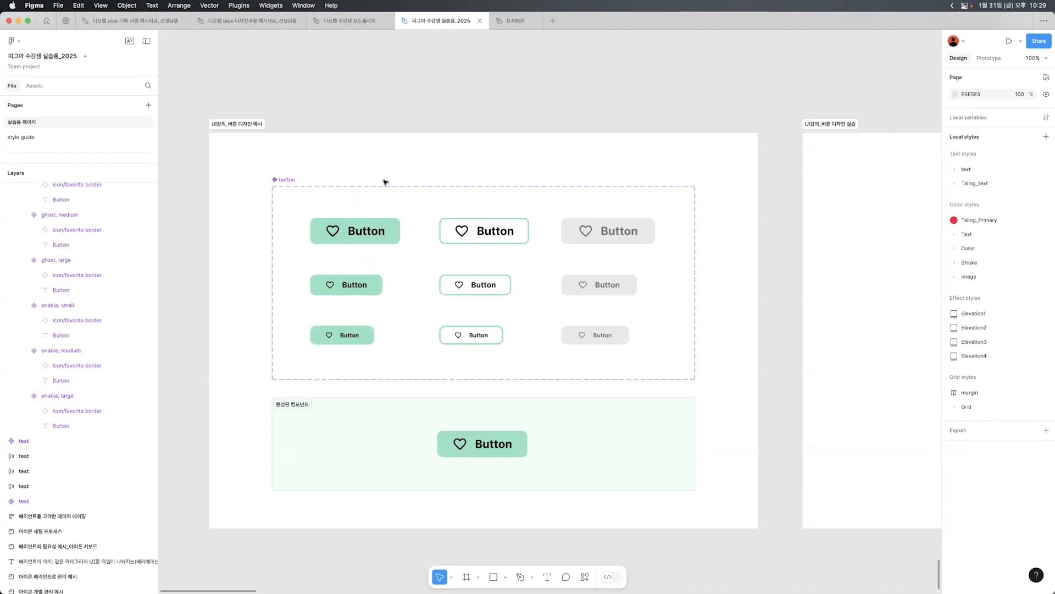
pyautogui.doubleClick(361, 230)
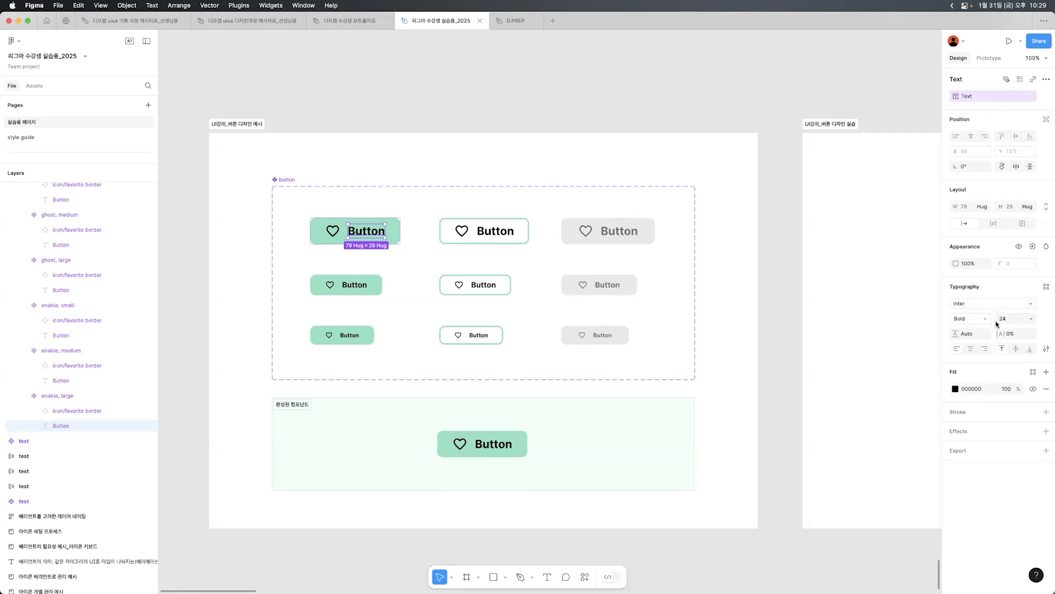
pyautogui.click(332, 230)
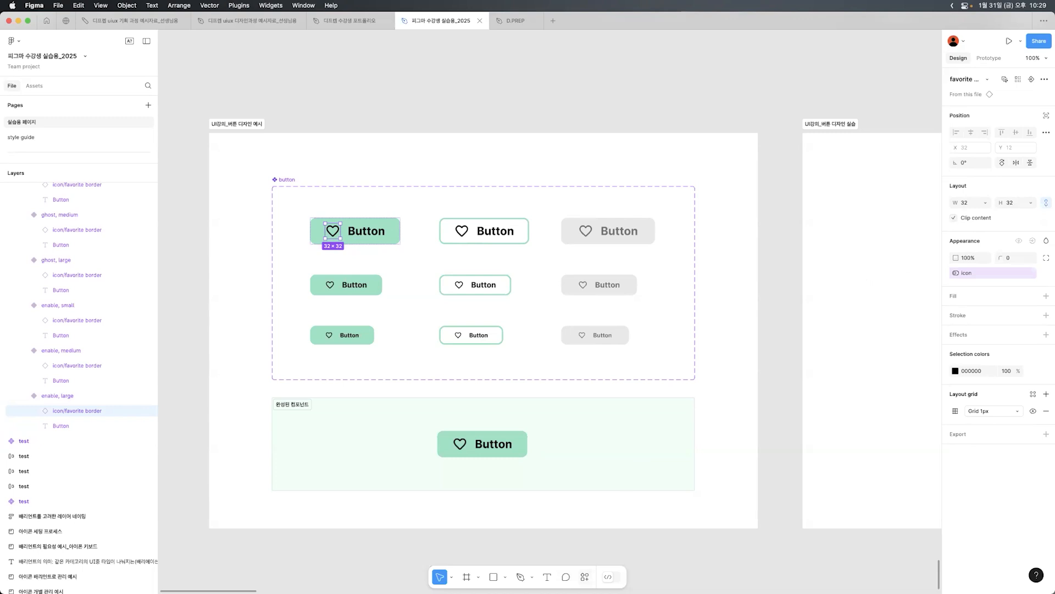
# - Open the Material Design Icons plugin
pyautogui.click(585, 577)
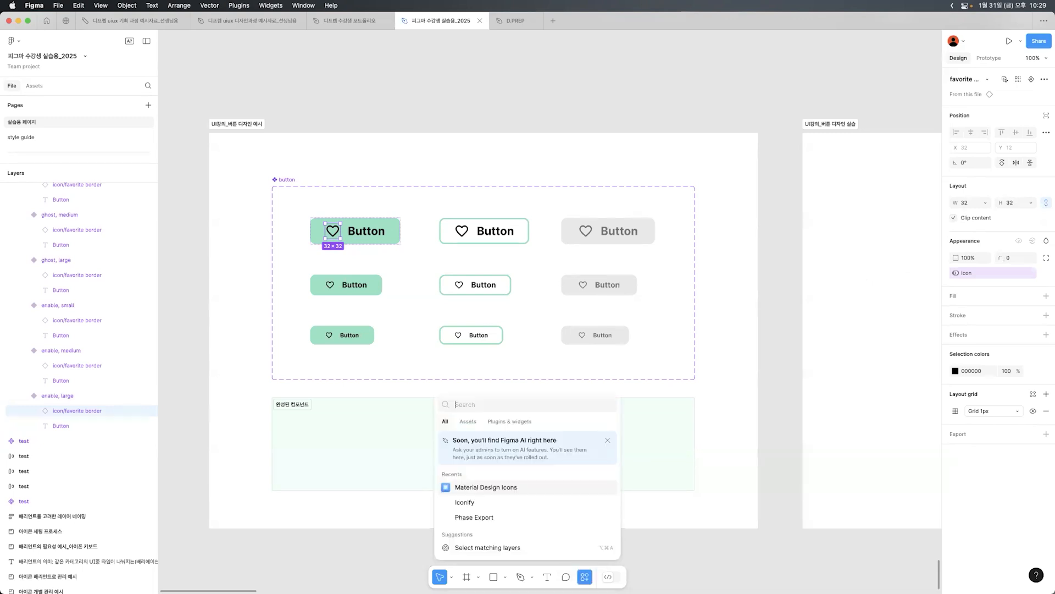
pyautogui.click(498, 422)
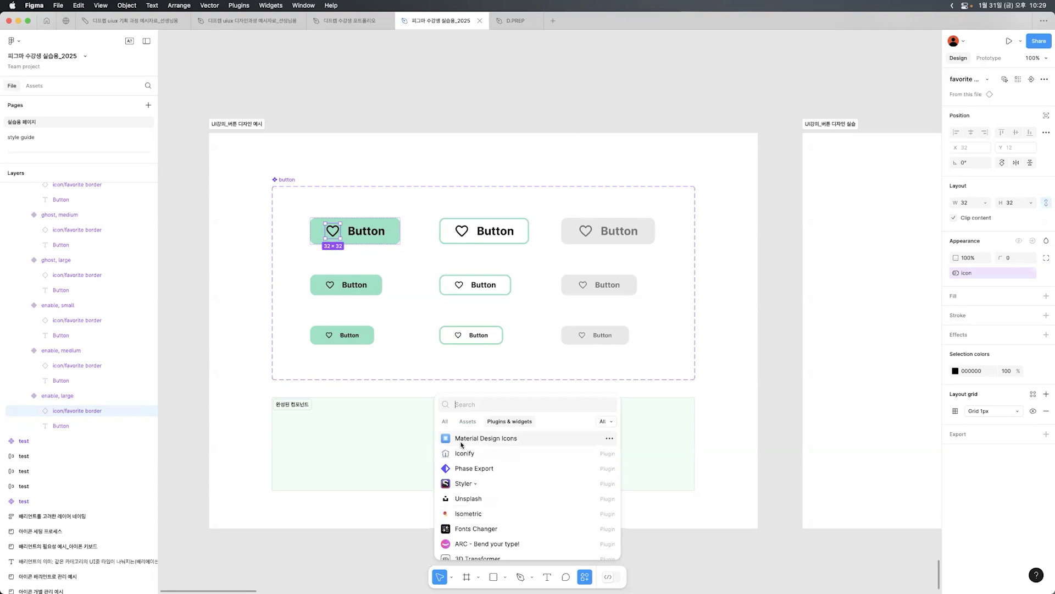
pyautogui.click(492, 441)
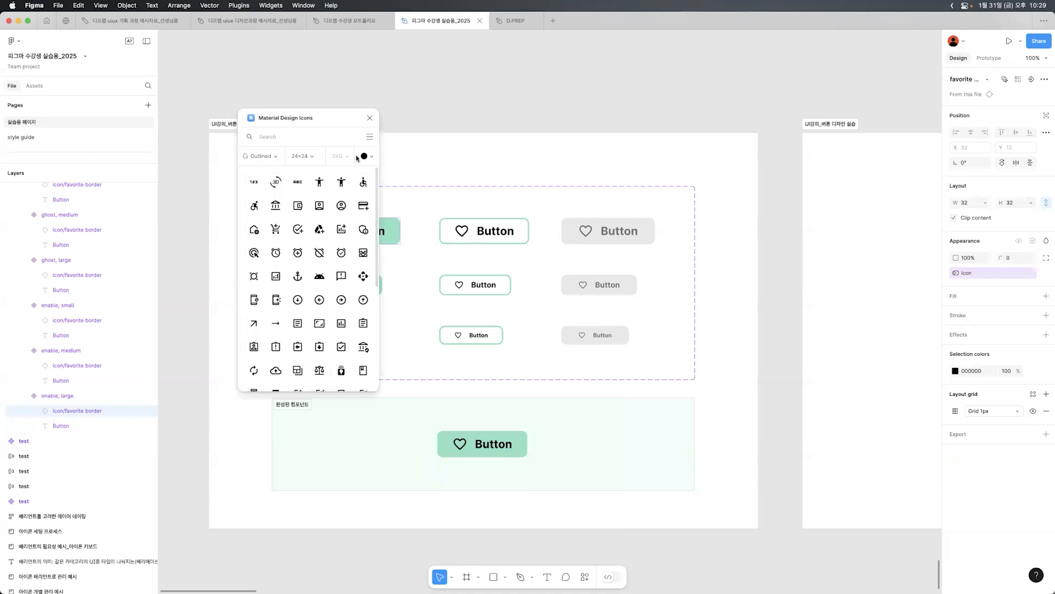
# - Preview the plugin's Google icon styles Filled, Outlined and Rounded, and return to Outlined
pyautogui.click(277, 157)
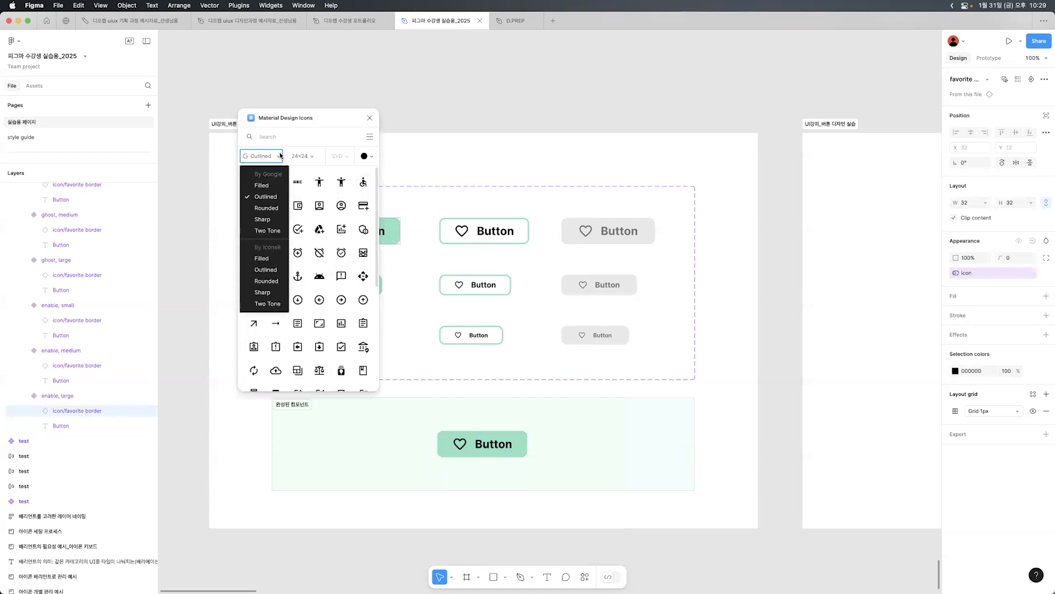
pyautogui.click(268, 188)
pyautogui.click(259, 156)
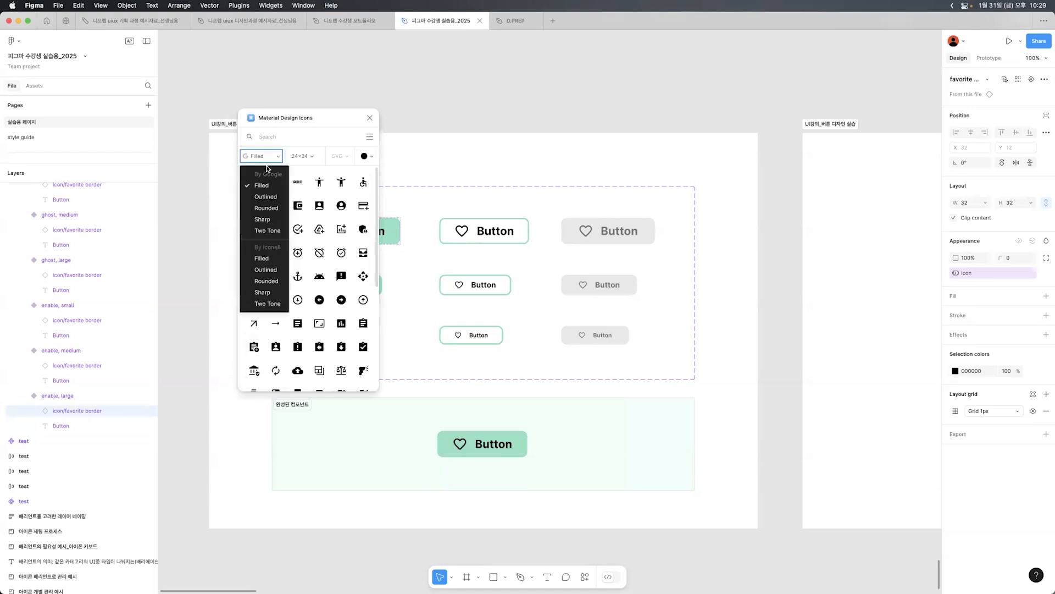
pyautogui.click(261, 193)
pyautogui.click(260, 156)
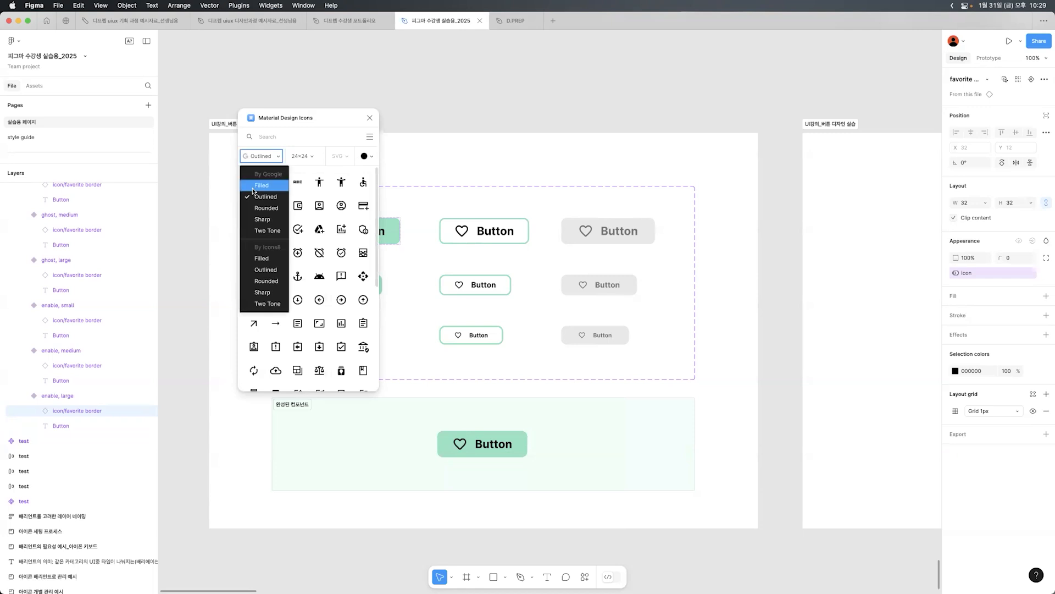
pyautogui.click(253, 212)
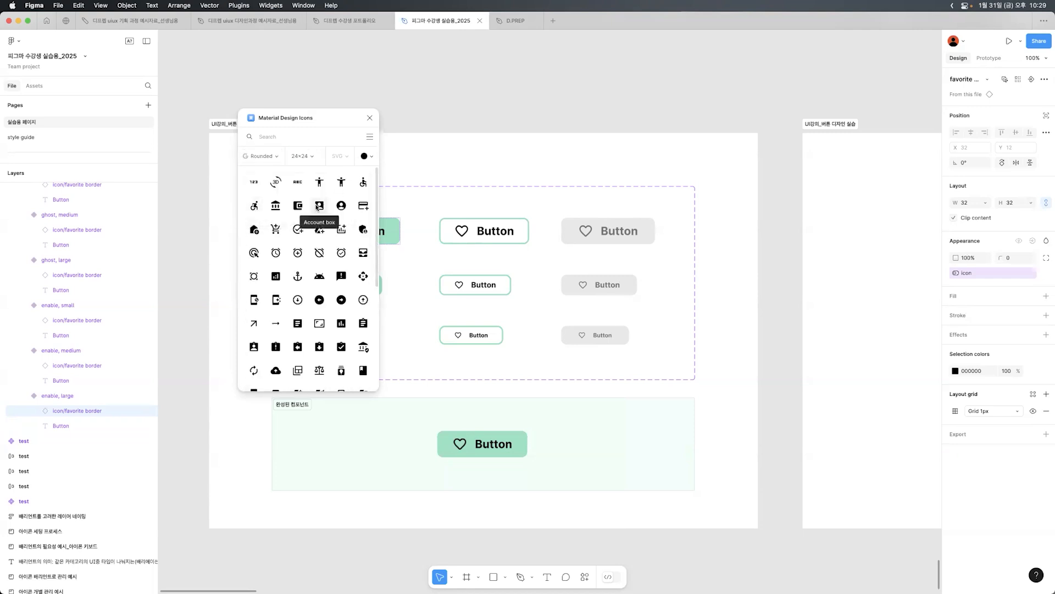
pyautogui.click(269, 159)
pyautogui.click(259, 188)
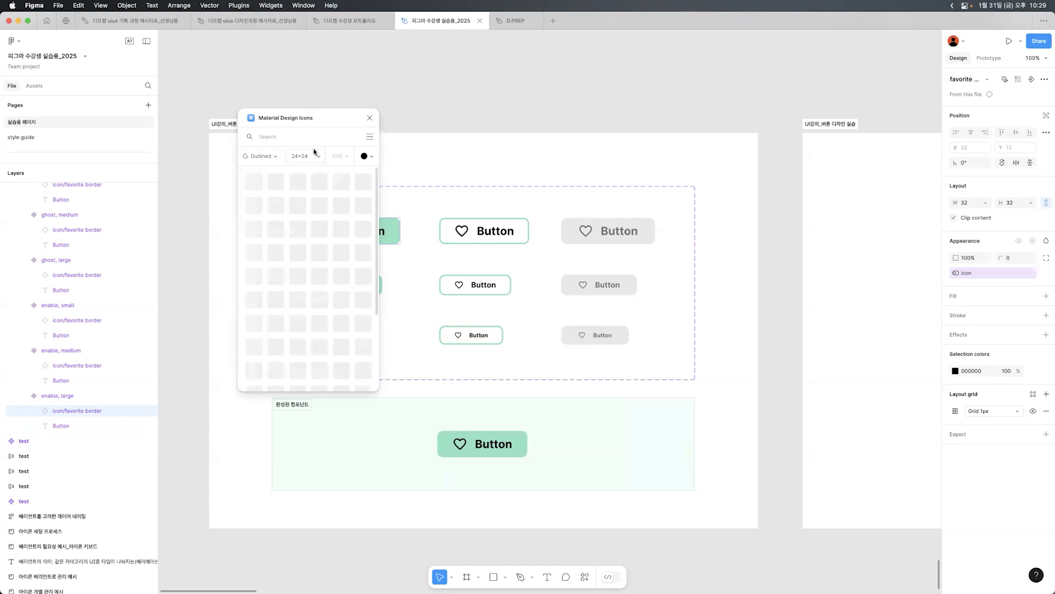
# - Check the plugin's icon size options, browse the outlined icons and close the plugin
pyautogui.click(314, 154)
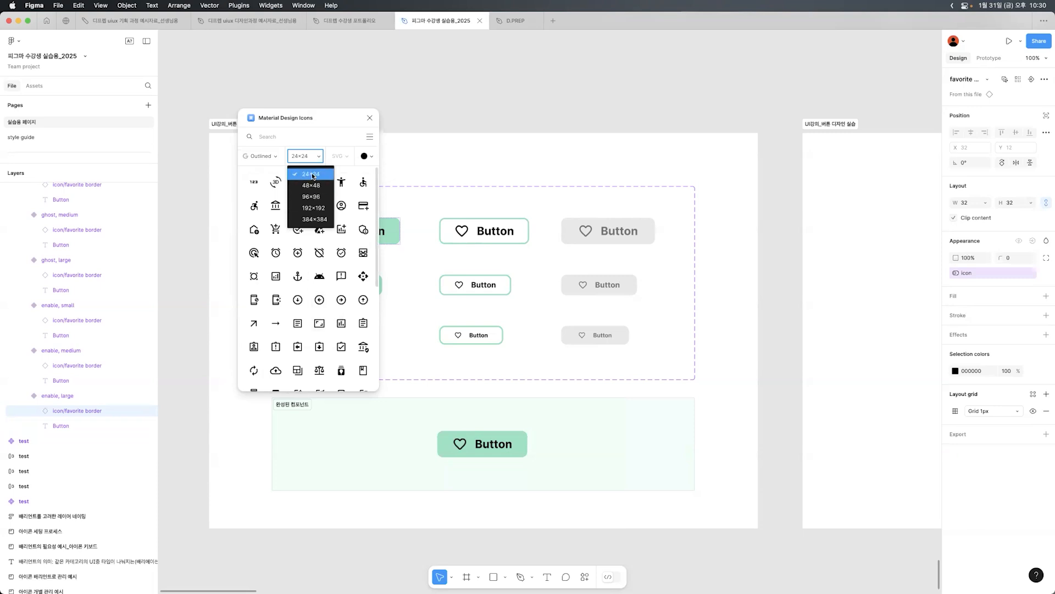
pyautogui.scroll(-5, 307, 324)
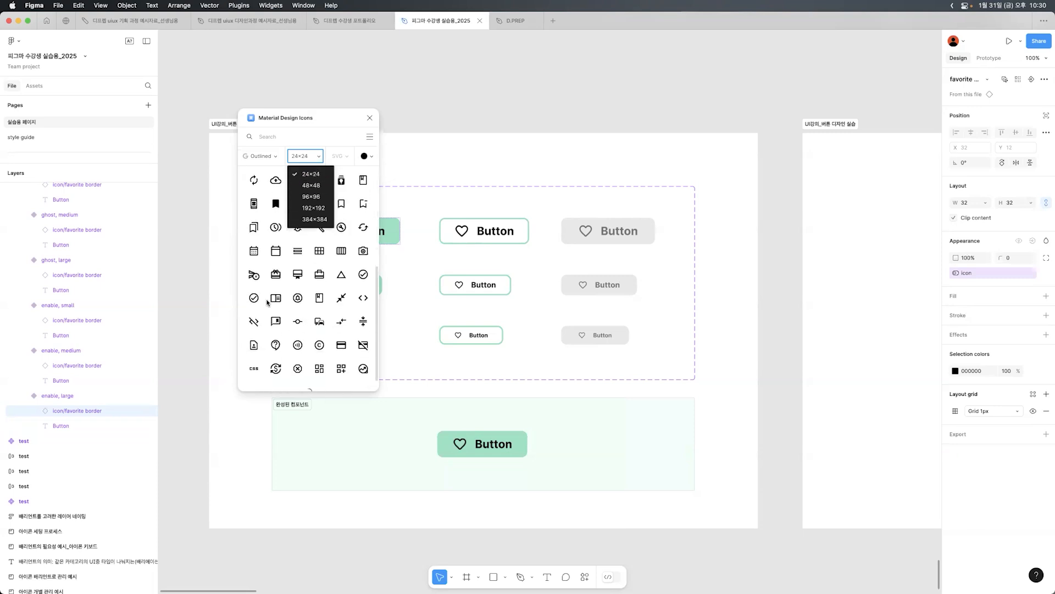
pyautogui.scroll(-5, 341, 283)
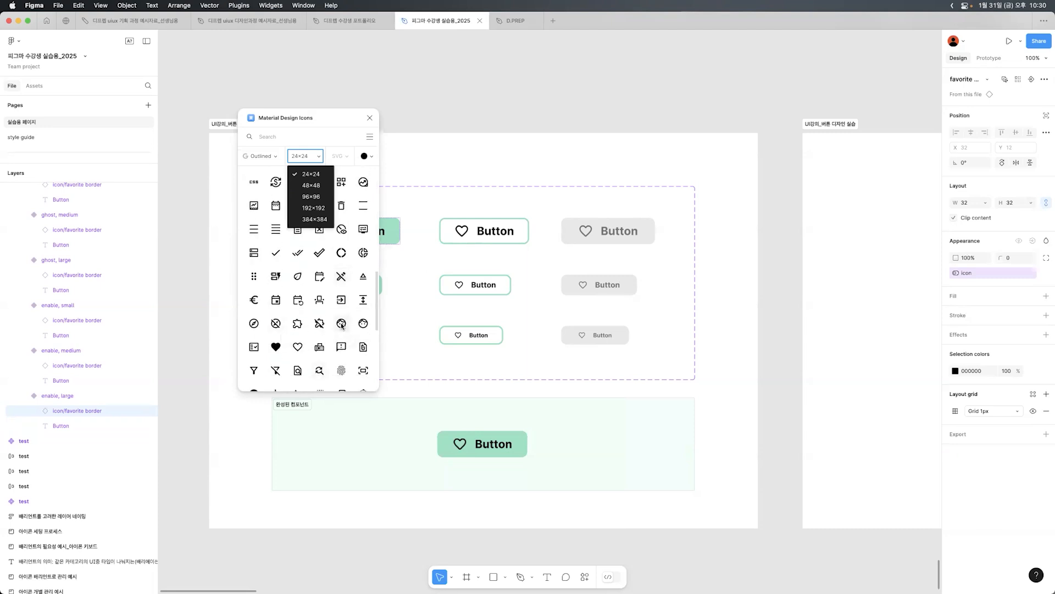
pyautogui.click(370, 118)
# - Browse the icon components created in this file and return to the overview of all libraries
pyautogui.click(35, 85)
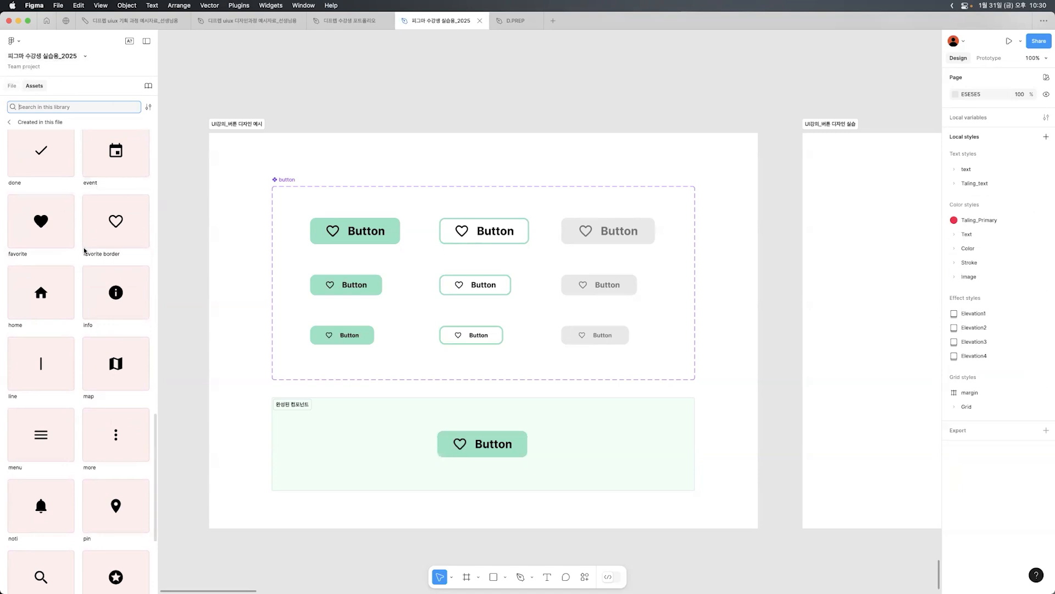
pyautogui.scroll(10, 85, 250)
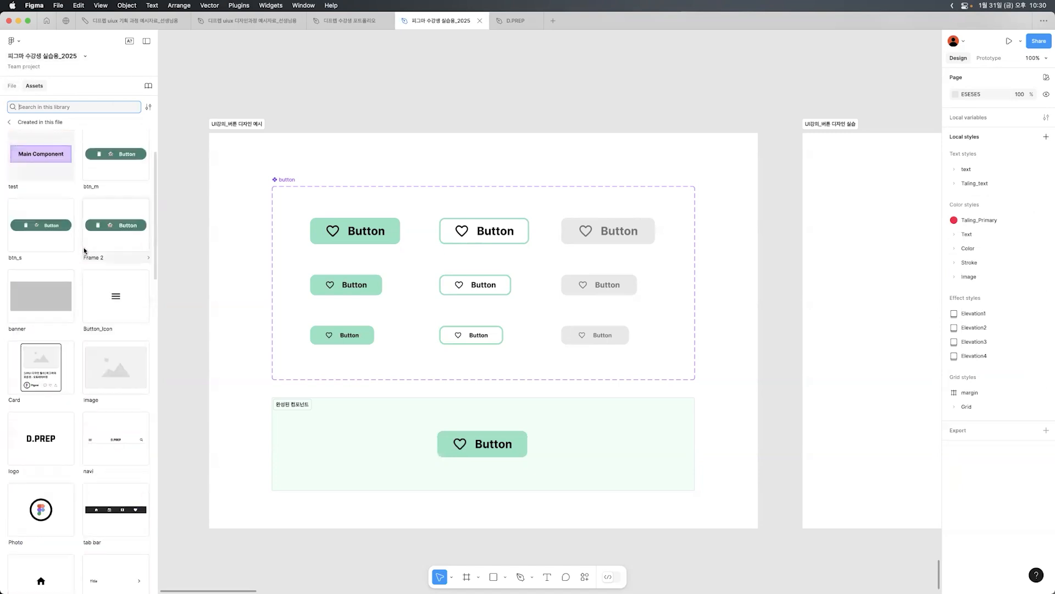
pyautogui.scroll(-8, 84, 251)
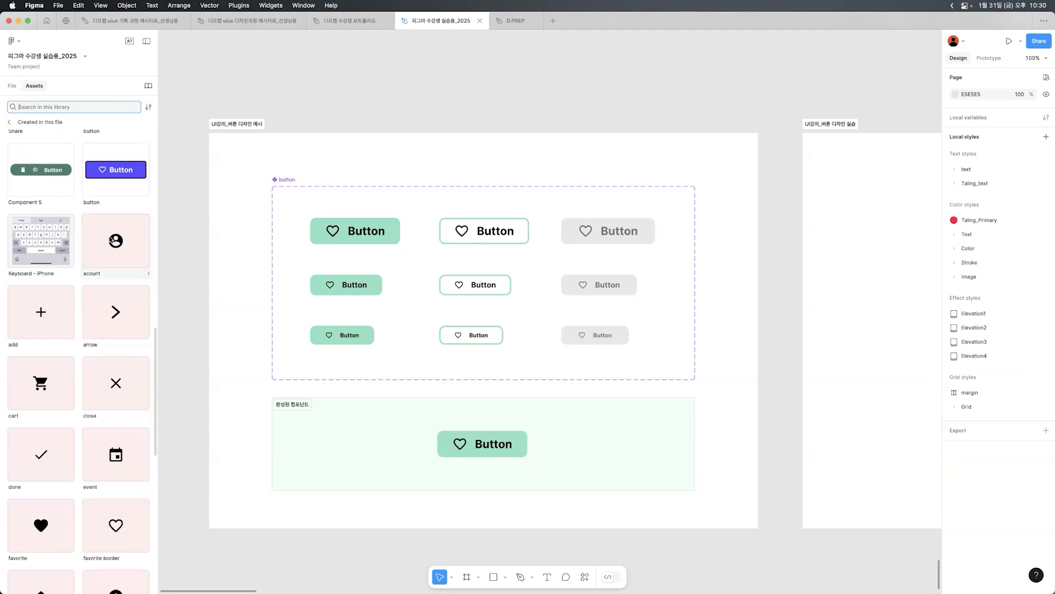
pyautogui.scroll(-2, 125, 461)
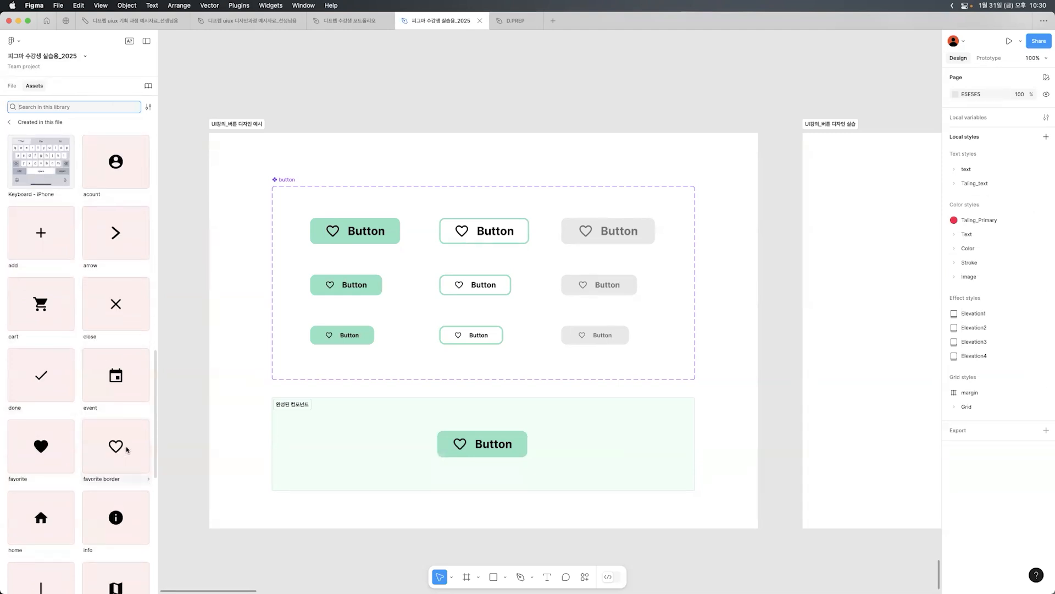
pyautogui.scroll(-7, 127, 450)
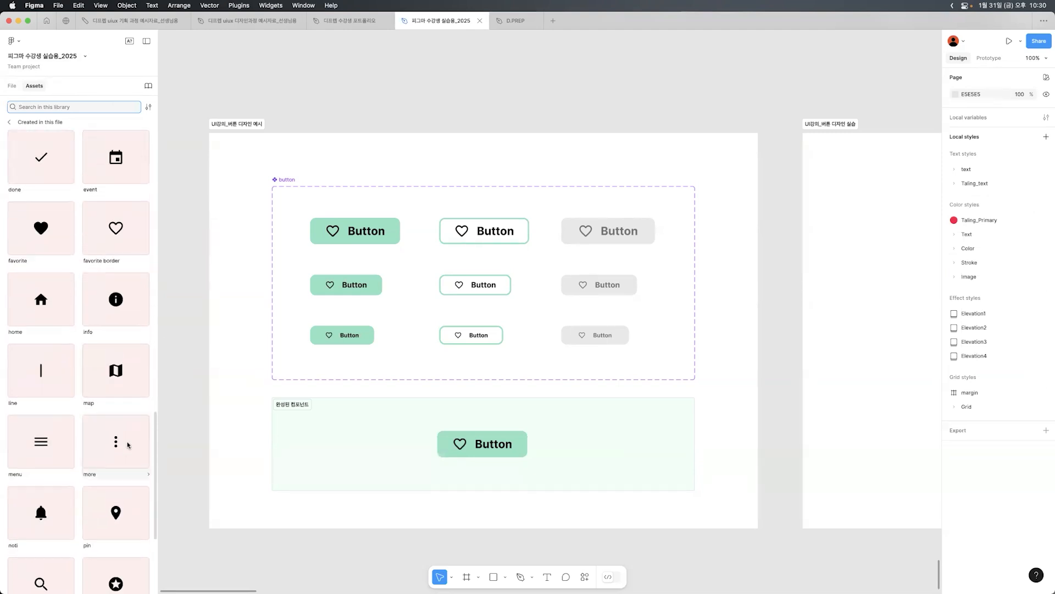
pyautogui.click(19, 126)
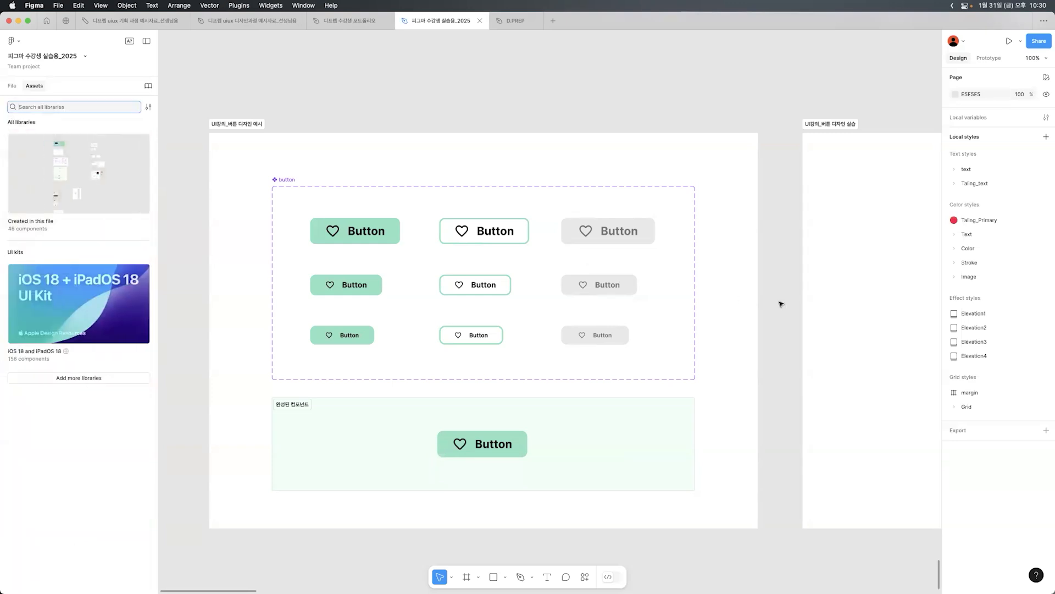
# - Place an instance of this file's favorite border heart icon in the empty button practice section
pyautogui.hscroll(7, 647, 231)
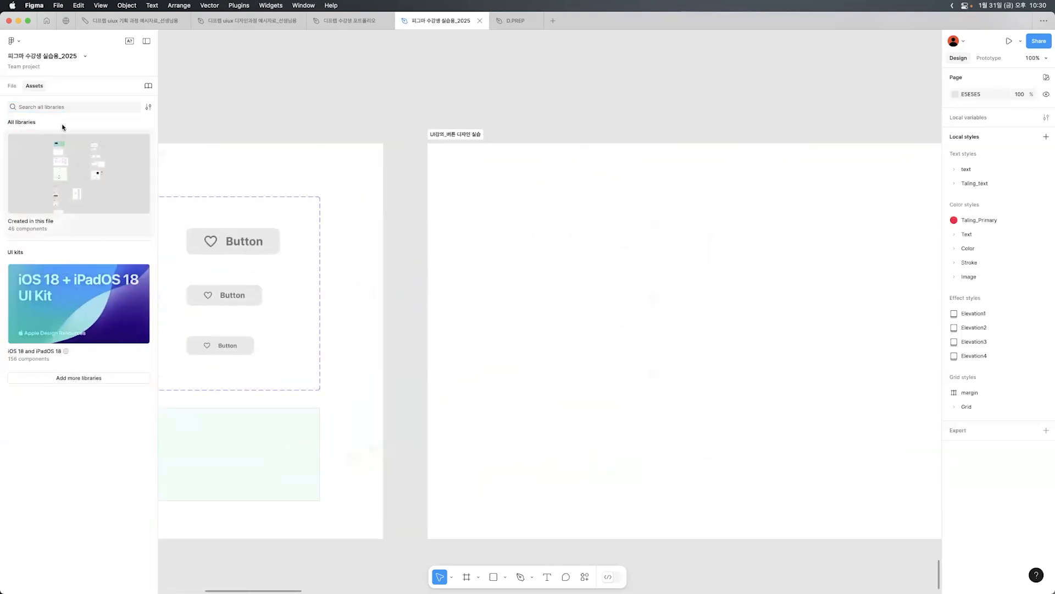
pyautogui.click(89, 164)
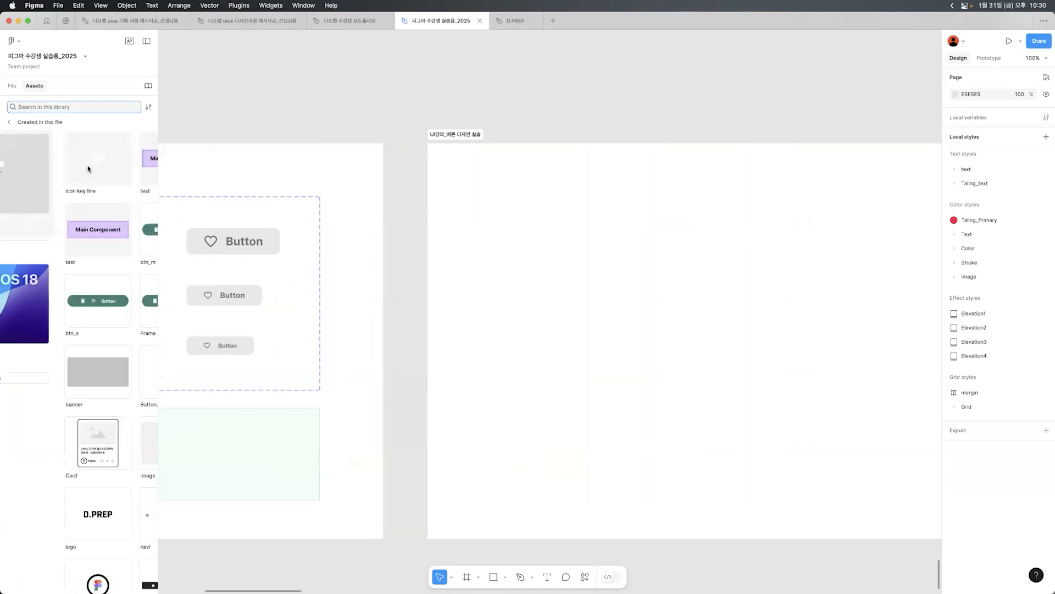
pyautogui.scroll(-5, 87, 423)
pyautogui.scroll(-5, 98, 434)
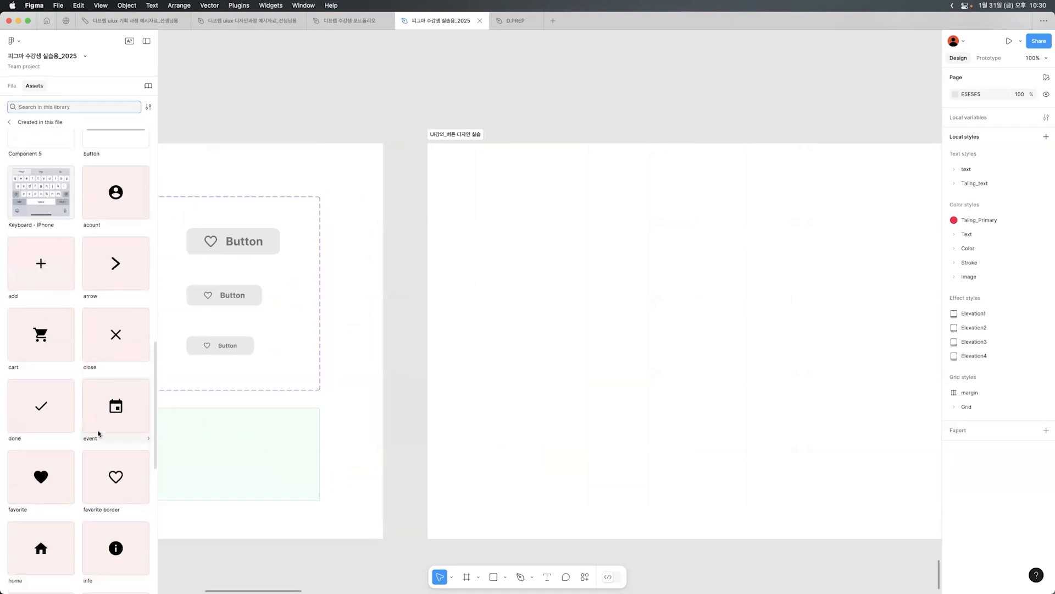
pyautogui.moveTo(119, 478); pyautogui.dragTo(549, 268)
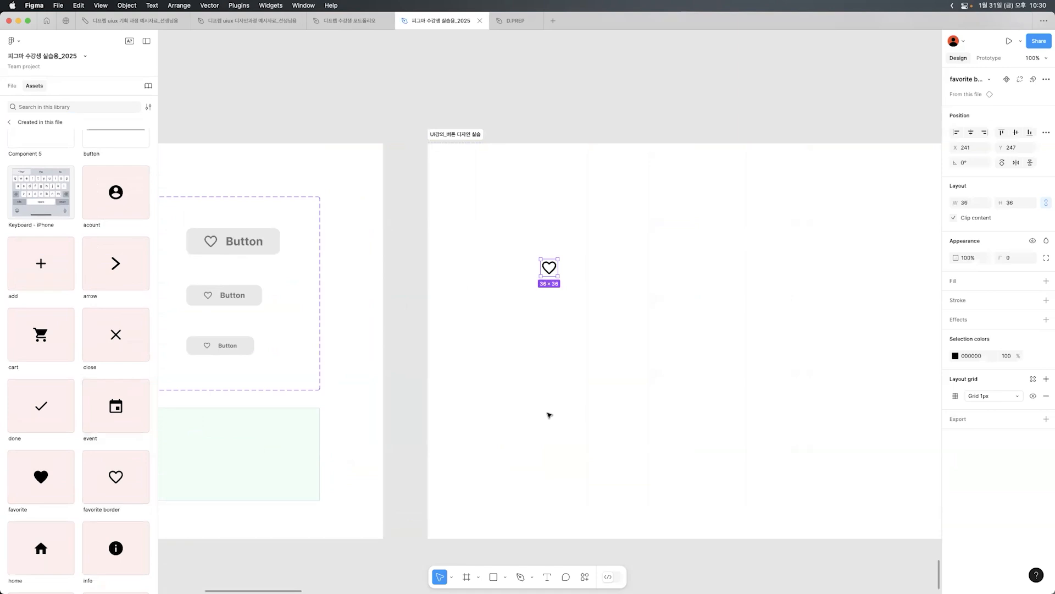
# - Set the placed heart icon's size to 32 × 32 and deselect it
pyautogui.click(971, 202)
pyautogui.write('22')
pyautogui.press('Return')
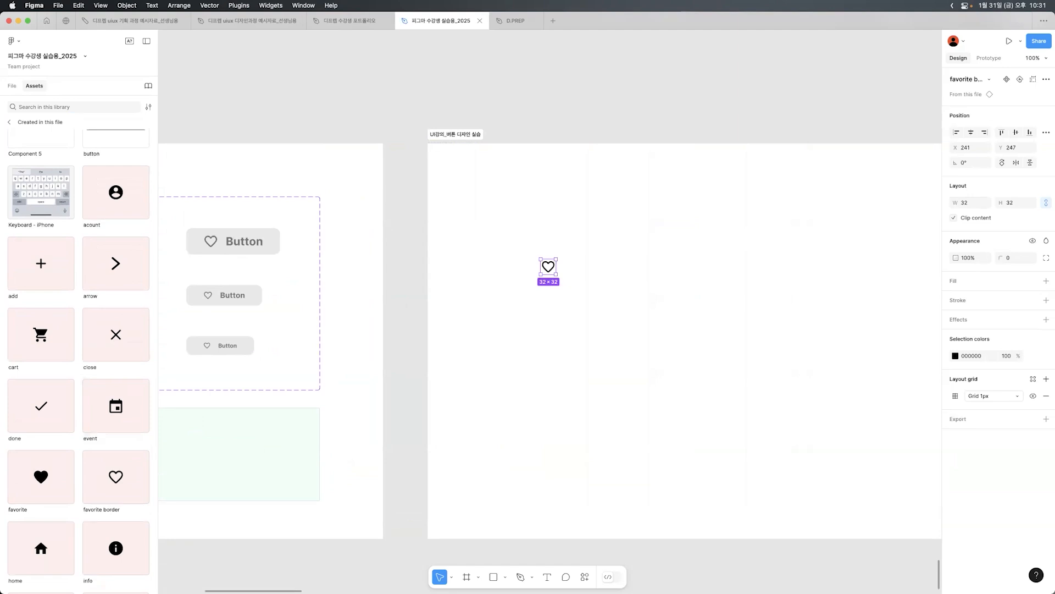
pyautogui.click(592, 294)
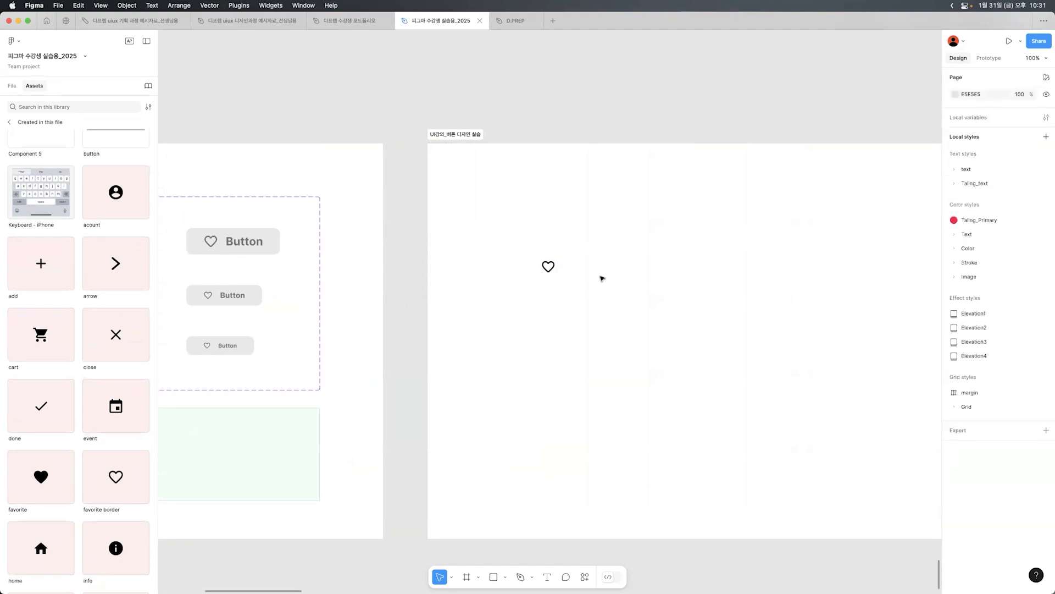
# - Add the text "Button" in Inter Bold 24 just right of the heart icon, vertically centred with it
pyautogui.press('t')
pyautogui.click(665, 285)
pyautogui.write('B')
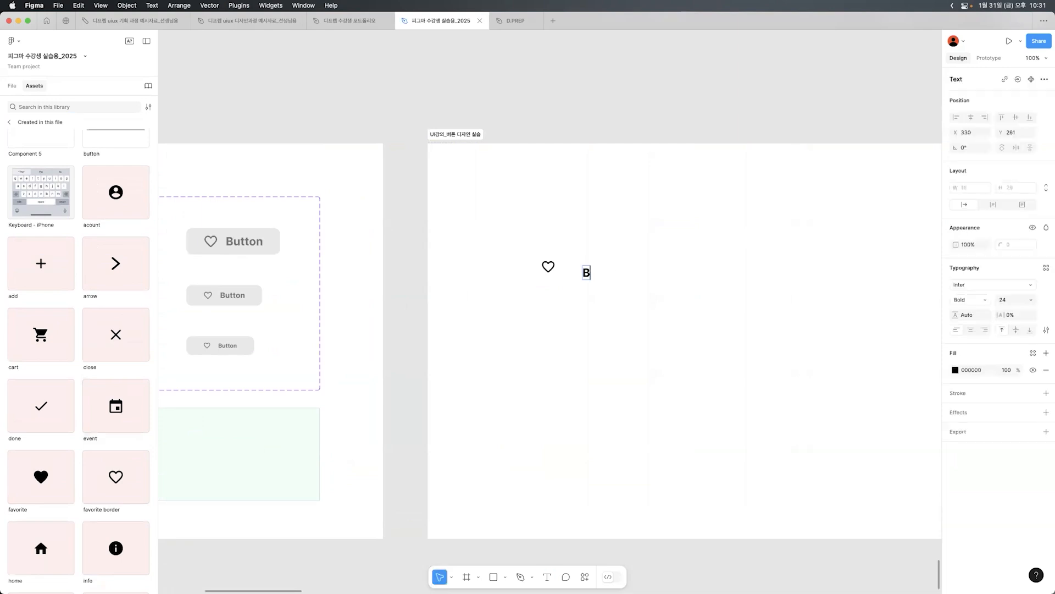
pyautogui.write('utton')
pyautogui.moveTo(599, 272); pyautogui.dragTo(586, 269)
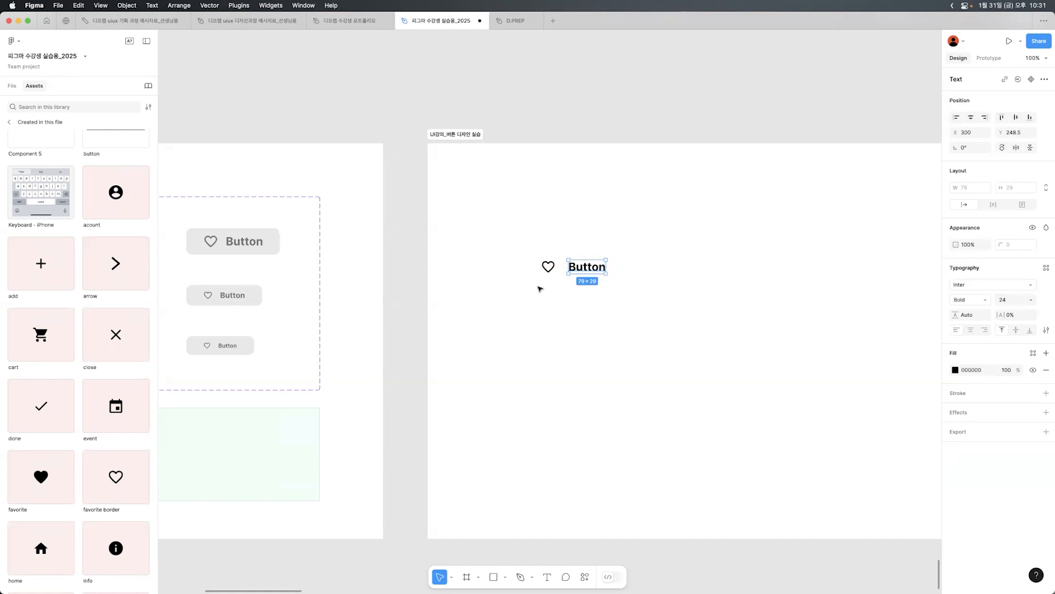
# - Wrap the heart icon and the "Button" text together in an auto layout frame
pyautogui.moveTo(521, 240); pyautogui.dragTo(611, 283)
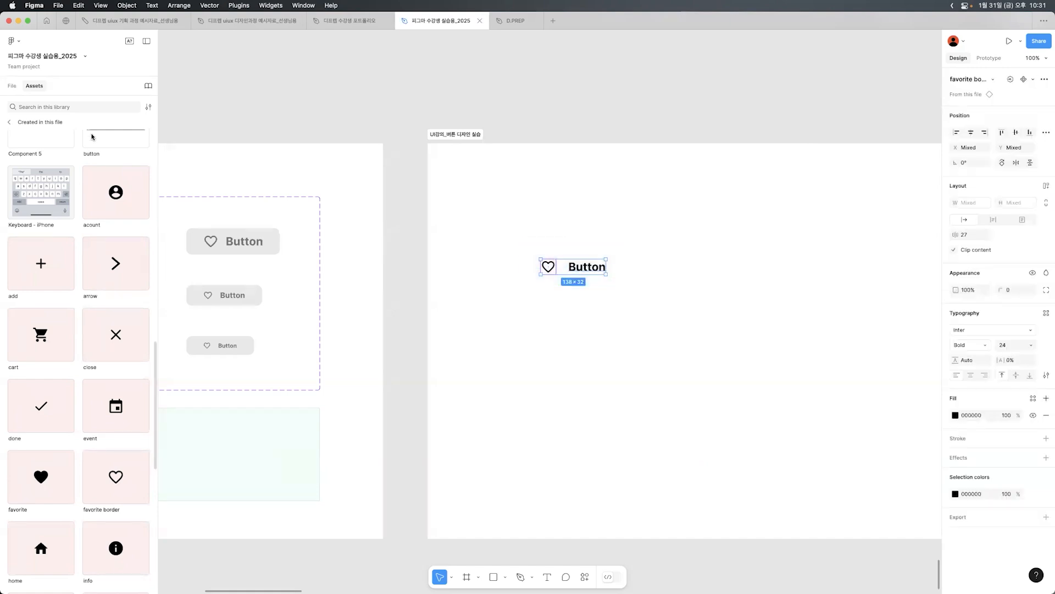
pyautogui.click(9, 86)
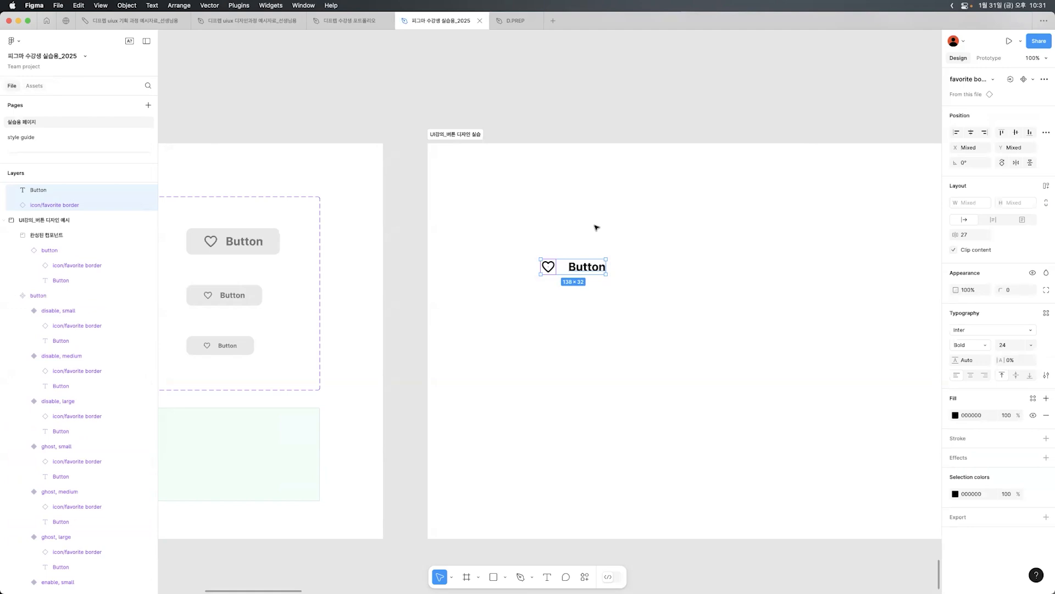
pyautogui.click(596, 226)
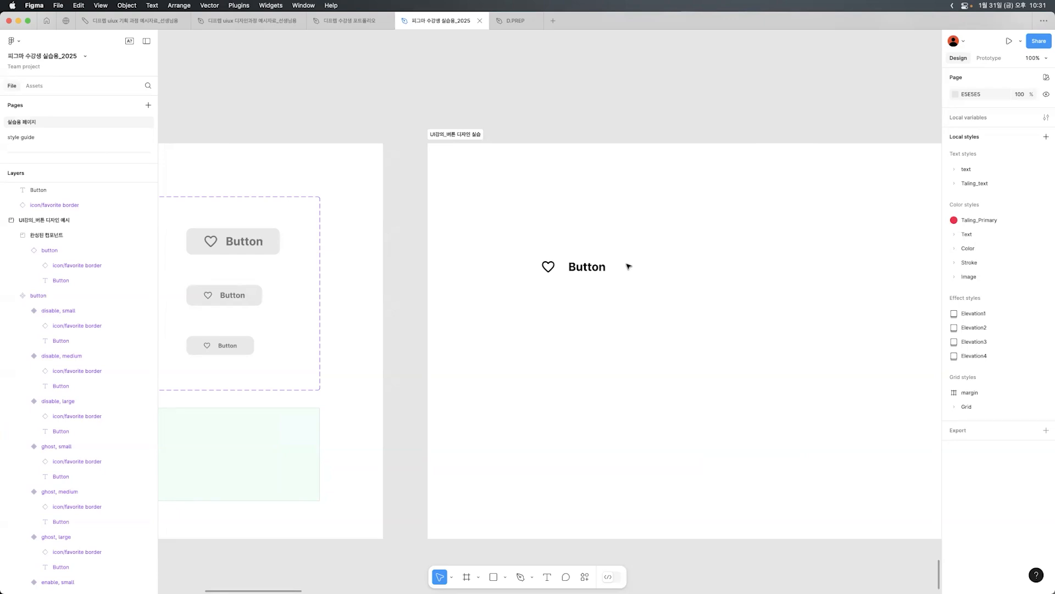
pyautogui.click(608, 293)
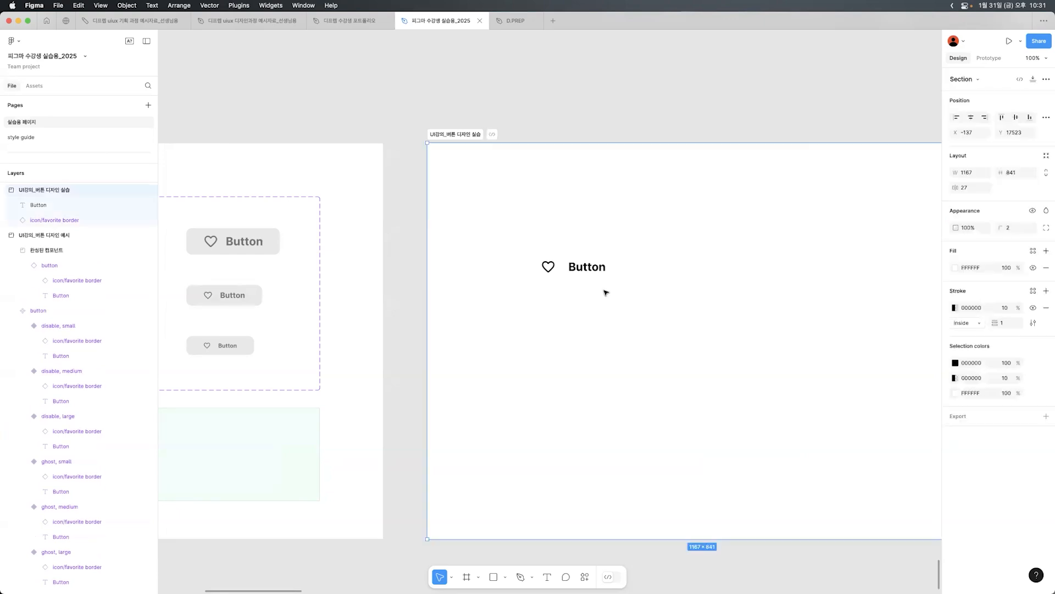
pyautogui.moveTo(528, 247); pyautogui.dragTo(609, 282)
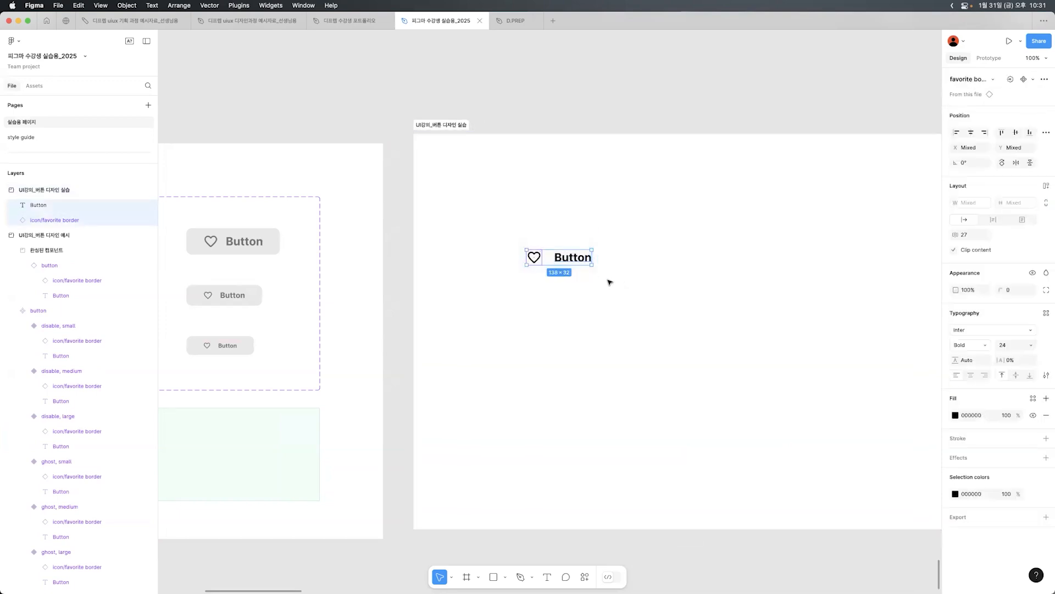
pyautogui.rightClick(573, 257)
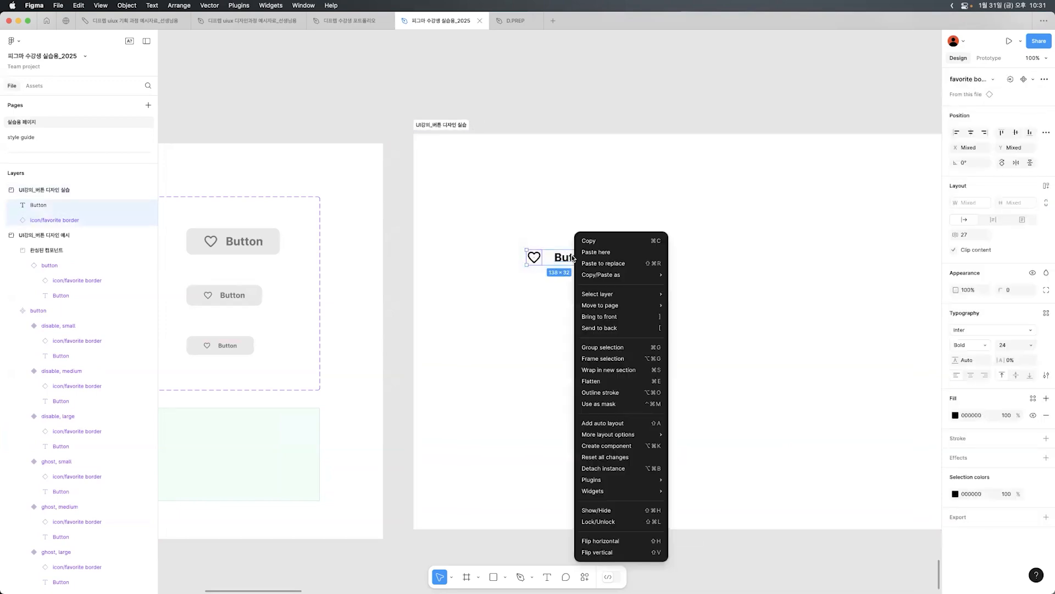
pyautogui.click(612, 427)
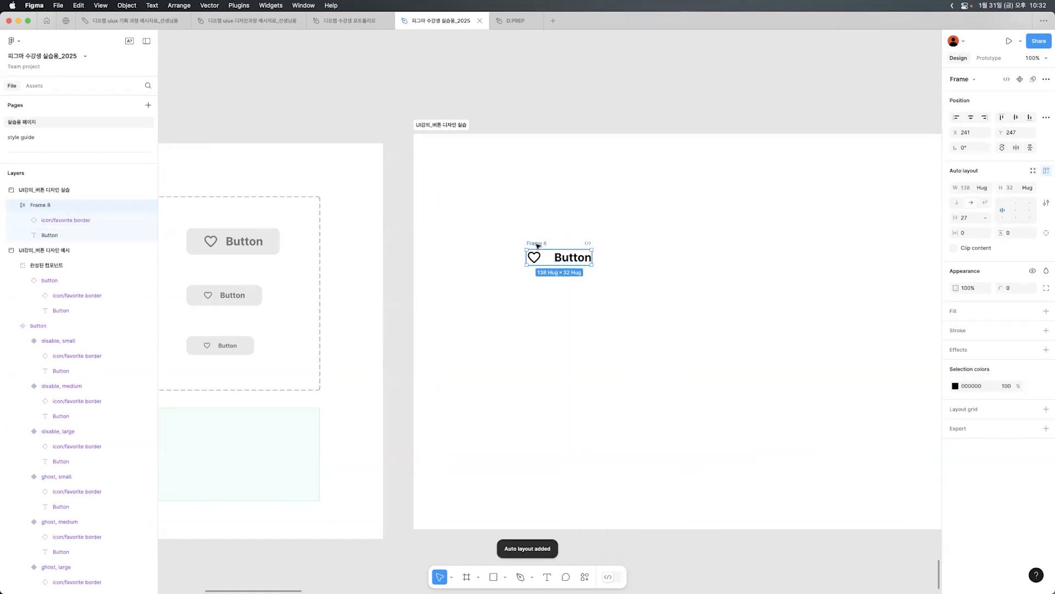
# - Rename the new auto layout frame as "button"
pyautogui.press('super+z')
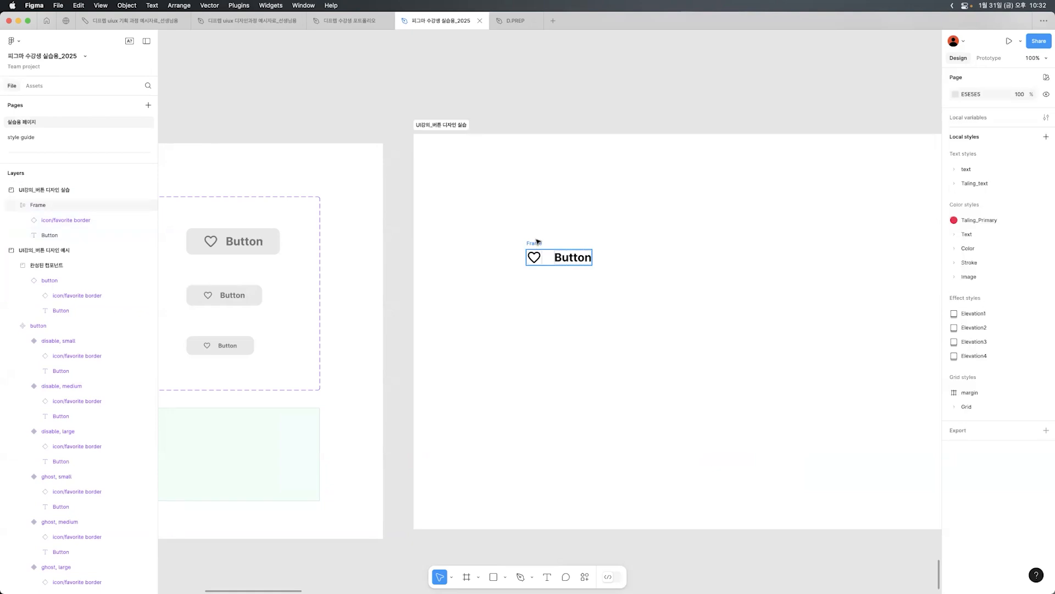
pyautogui.doubleClick(537, 242)
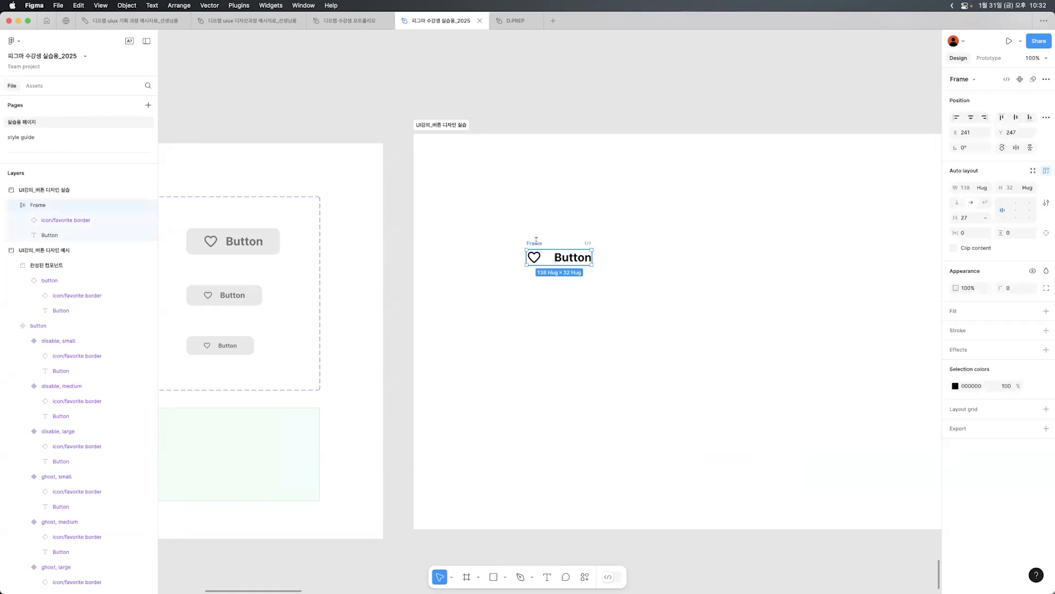
pyautogui.write('button')
pyautogui.click(563, 210)
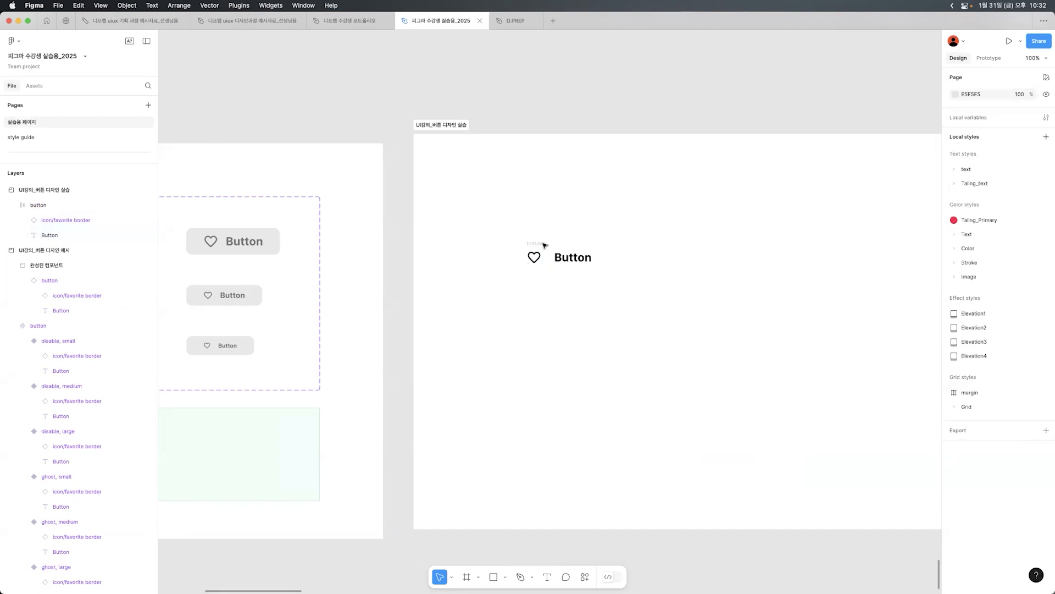
# - Move the new button frame slightly left to about X 171 and set the spacing between its heart icon and text to 16
pyautogui.hscroll(-10, 550, 247)
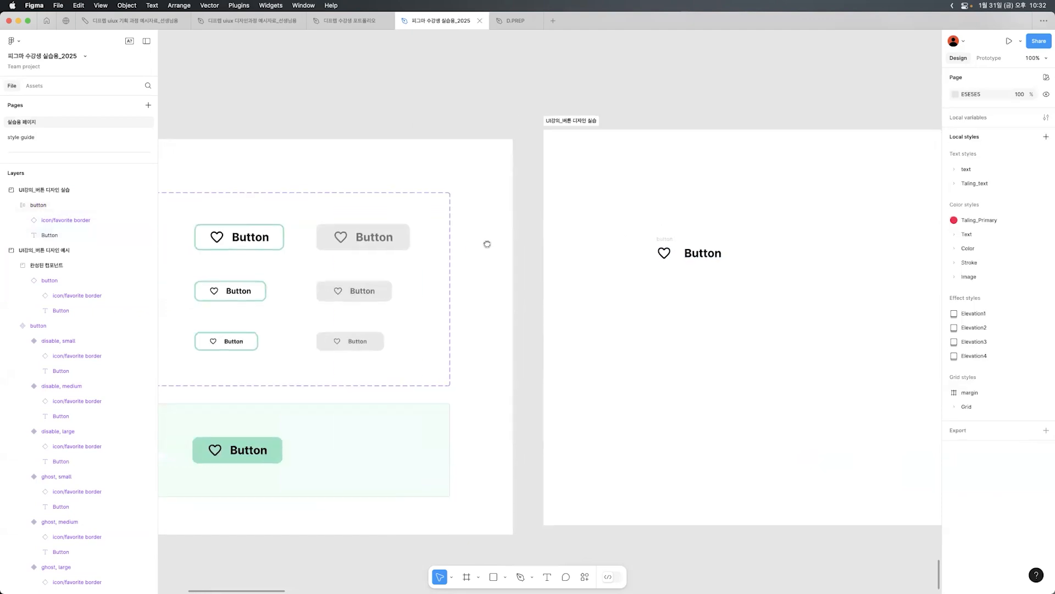
pyautogui.click(258, 227)
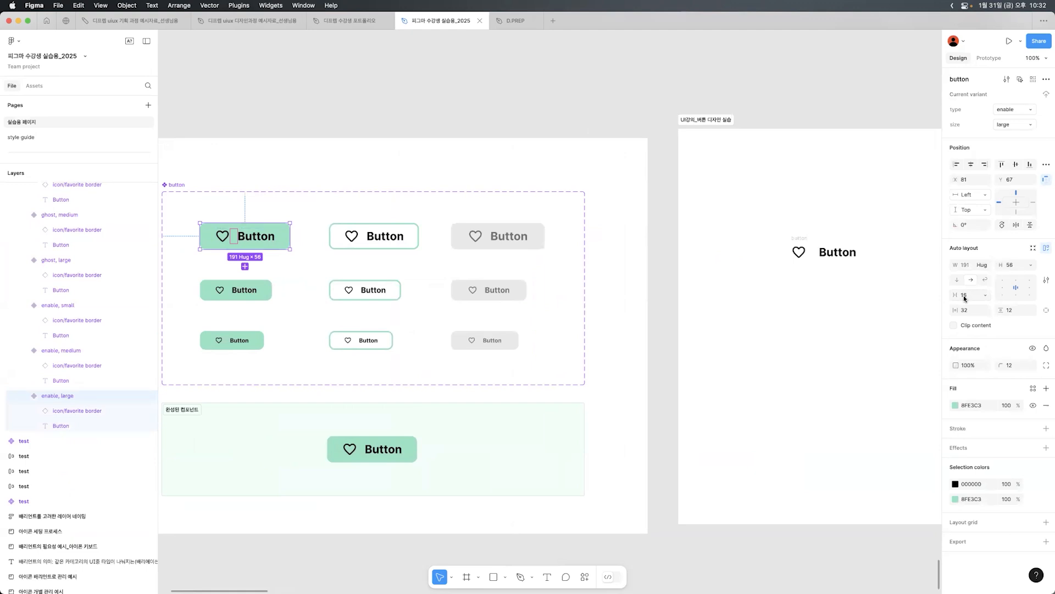
pyautogui.click(798, 237)
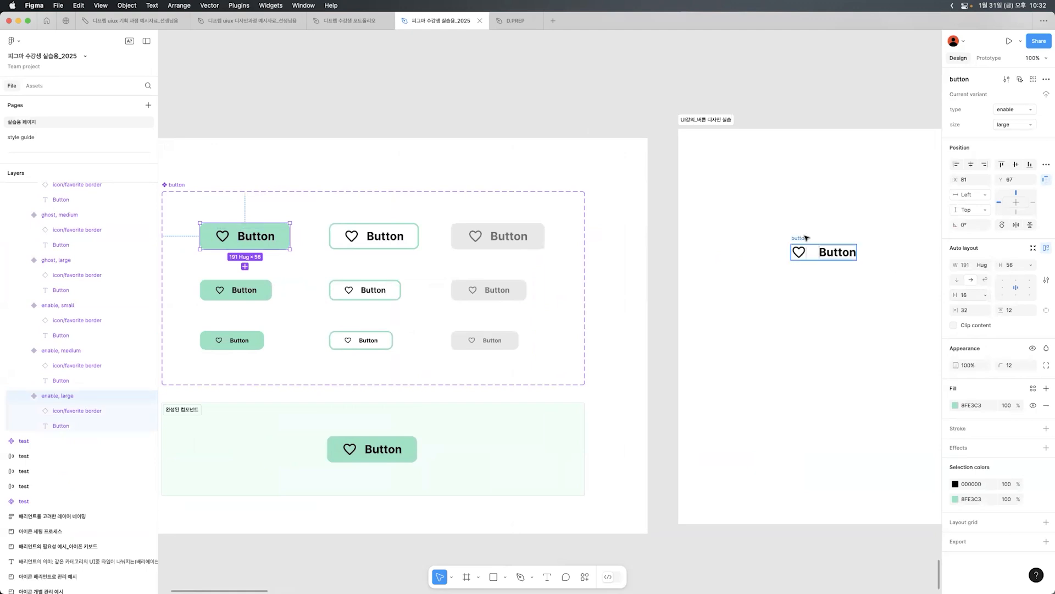
pyautogui.moveTo(796, 237); pyautogui.dragTo(764, 236)
pyautogui.click(976, 221)
pyautogui.write('16')
pyautogui.press('Return')
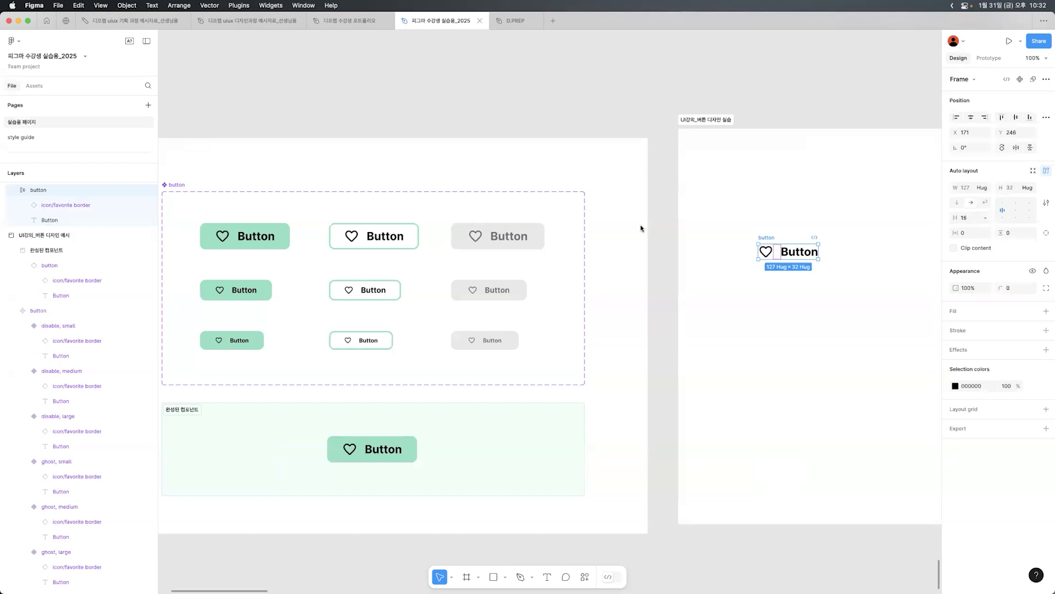
# - Set the new button frame's horizontal padding to 32, matching the large enable variant of the example
pyautogui.click(278, 242)
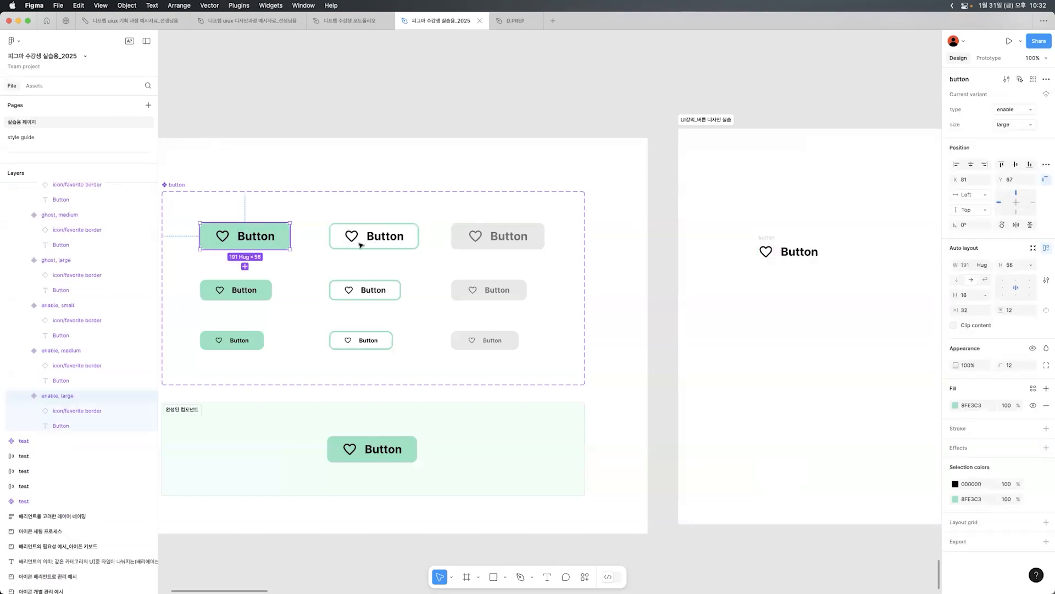
pyautogui.click(971, 312)
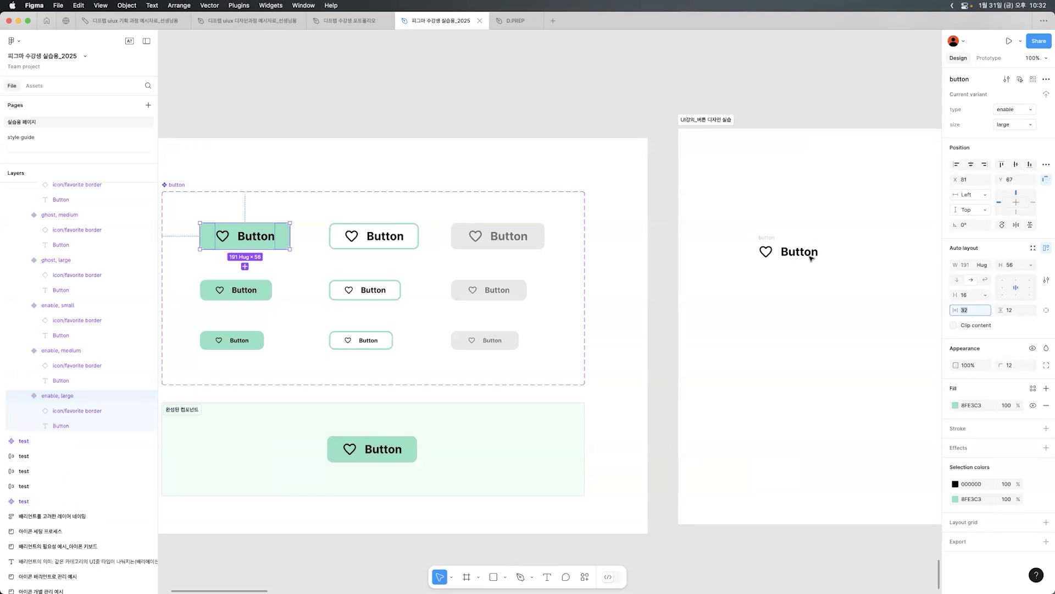
pyautogui.click(769, 248)
pyautogui.click(969, 232)
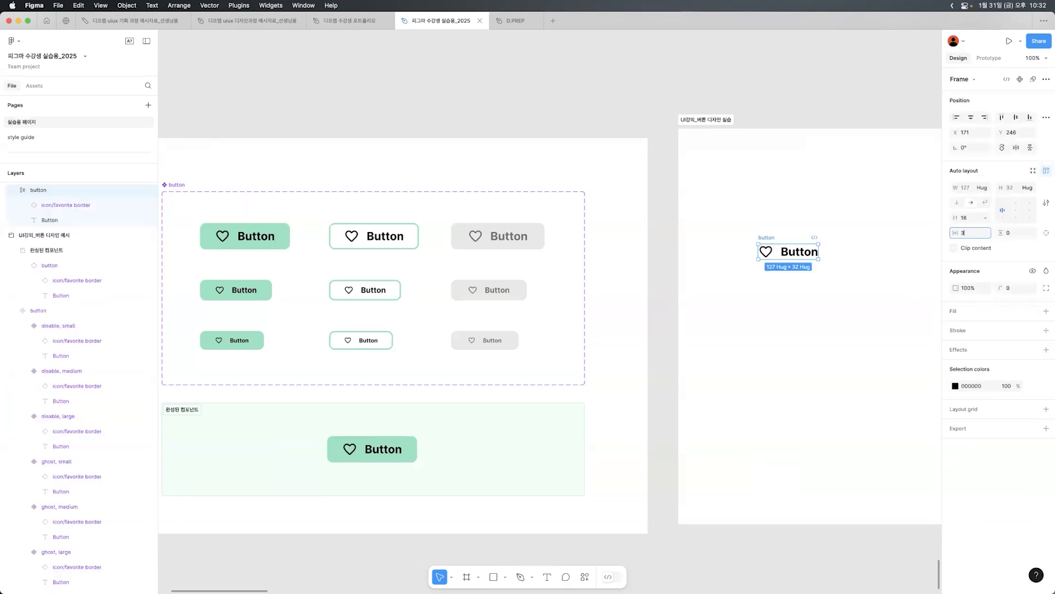
pyautogui.write('32')
pyautogui.press('Return')
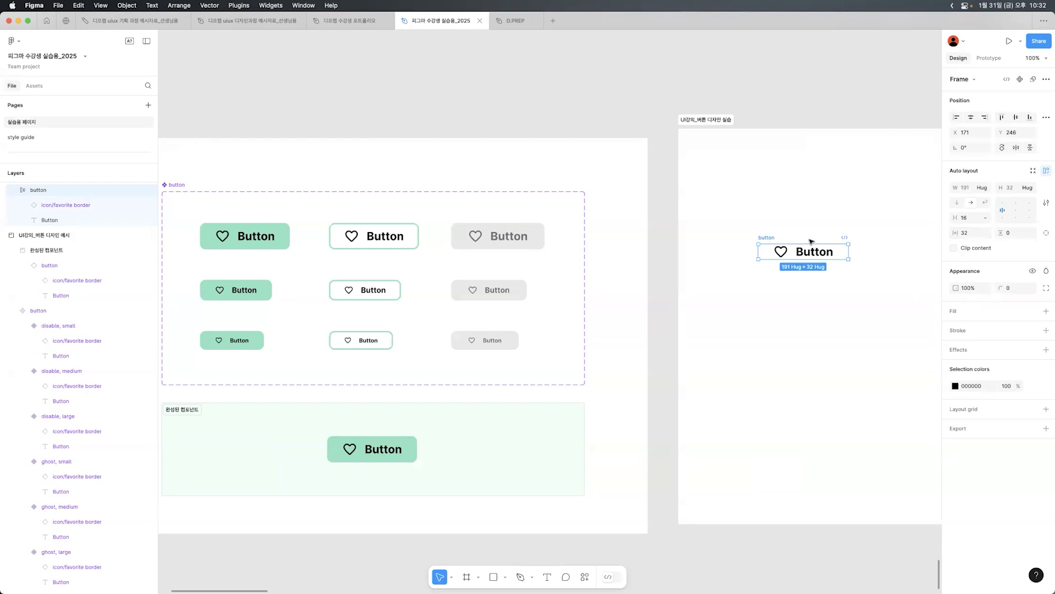
# - Set the new button frame's vertical padding to 12, matching the large enable variant of the example
pyautogui.click(246, 237)
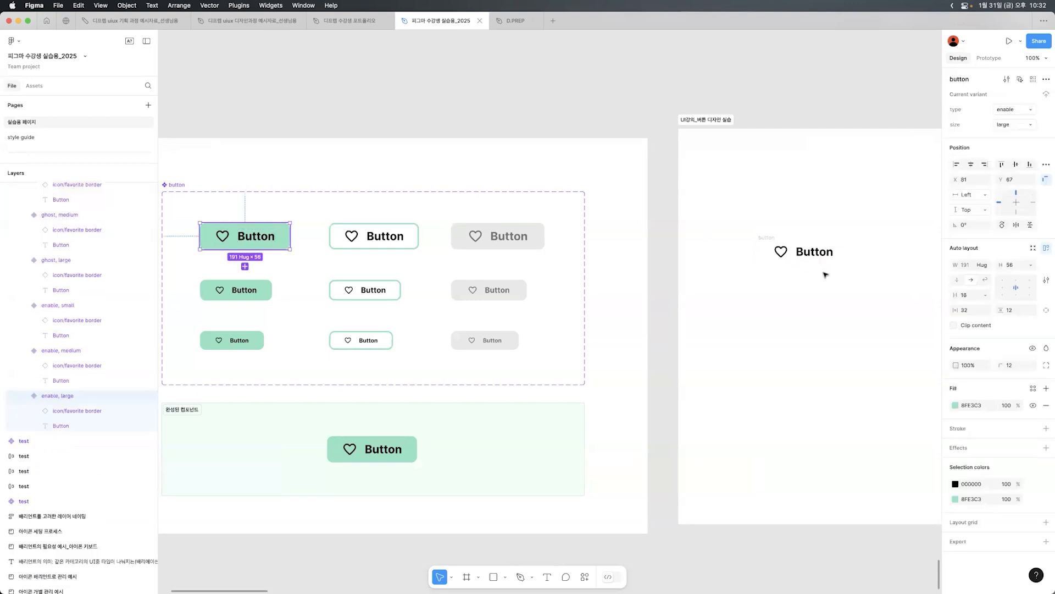
pyautogui.click(783, 251)
pyautogui.click(1013, 237)
pyautogui.write('12')
pyautogui.press('Return')
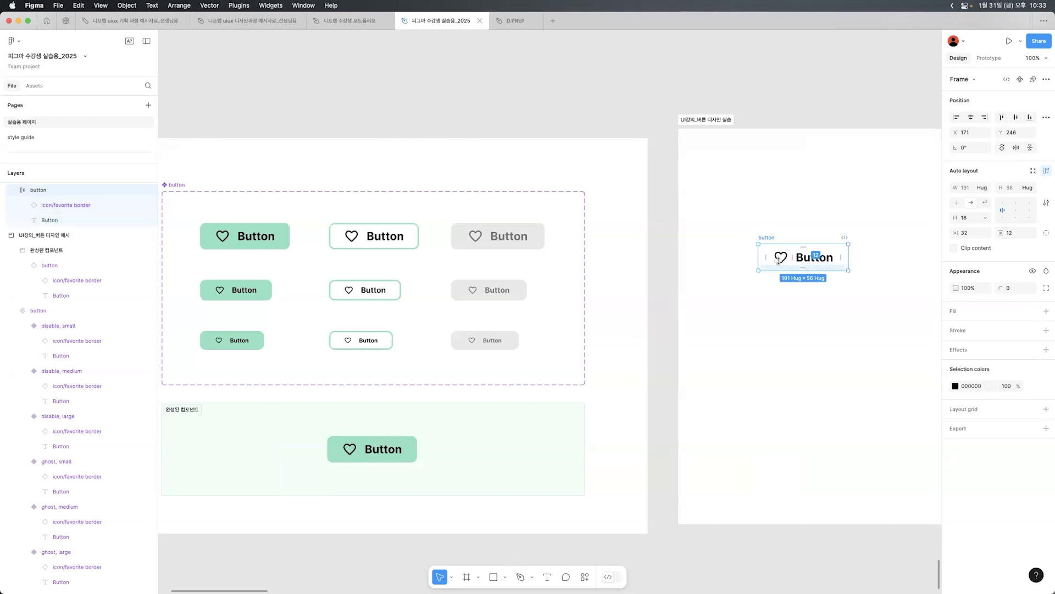
# - Check the example's height sizing and change the new button frame's height from hugging its contents to a fixed height of 56
pyautogui.click(288, 229)
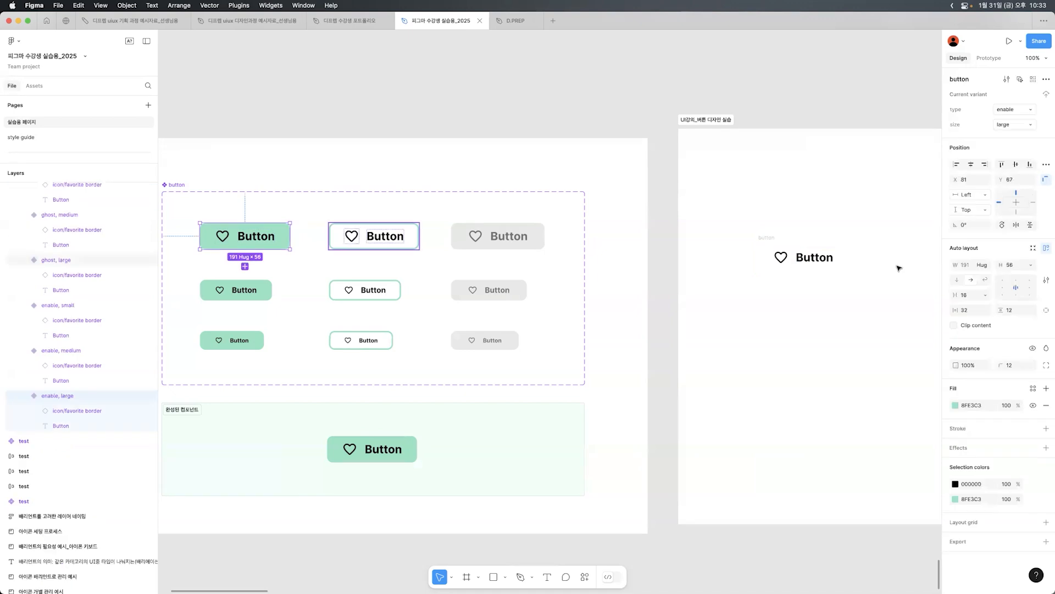
pyautogui.click(1027, 265)
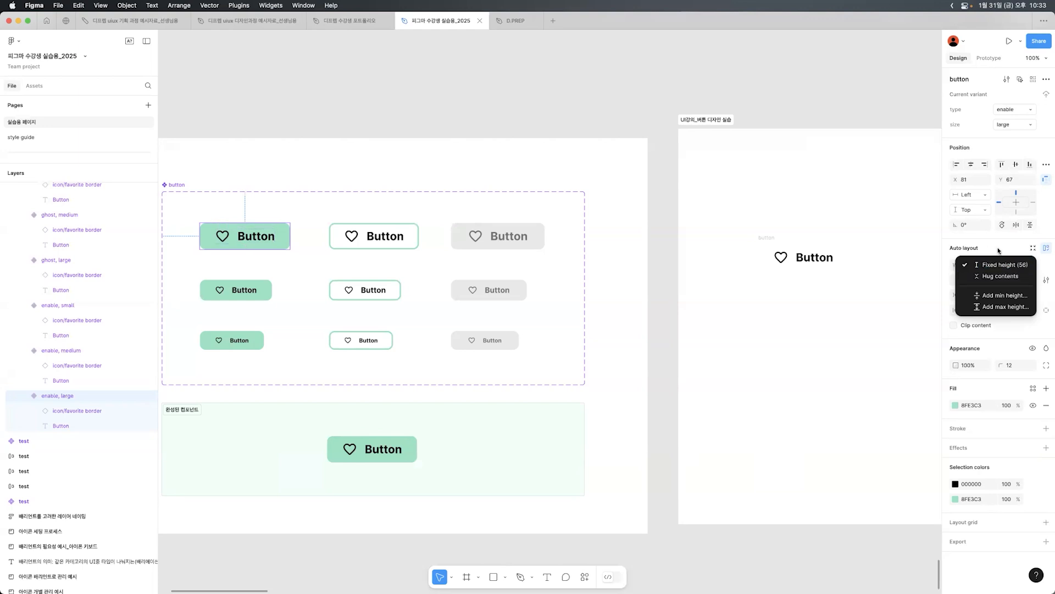
pyautogui.click(816, 249)
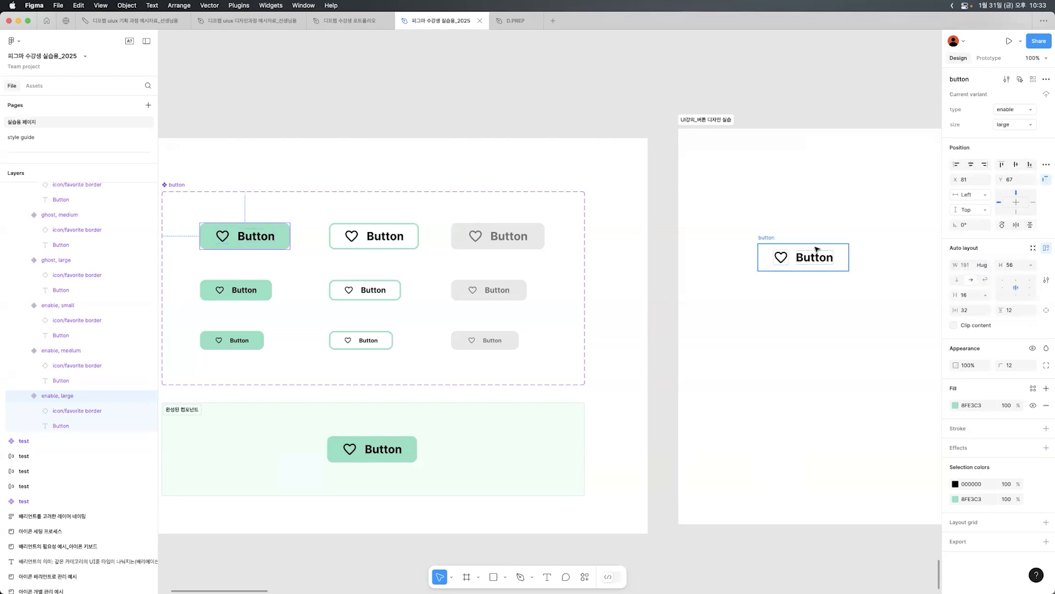
pyautogui.click(765, 239)
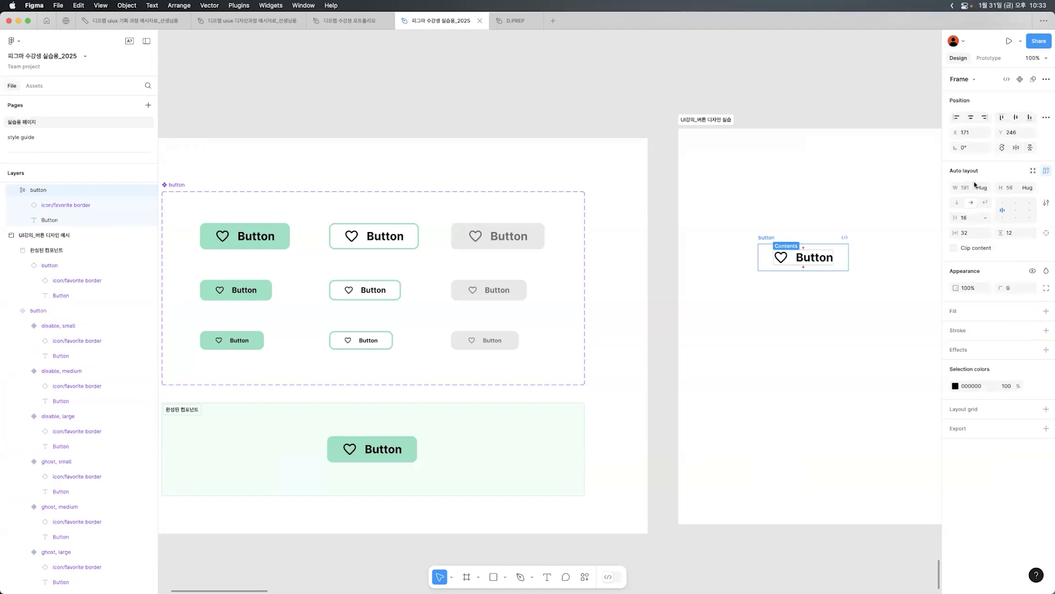
pyautogui.click(1026, 188)
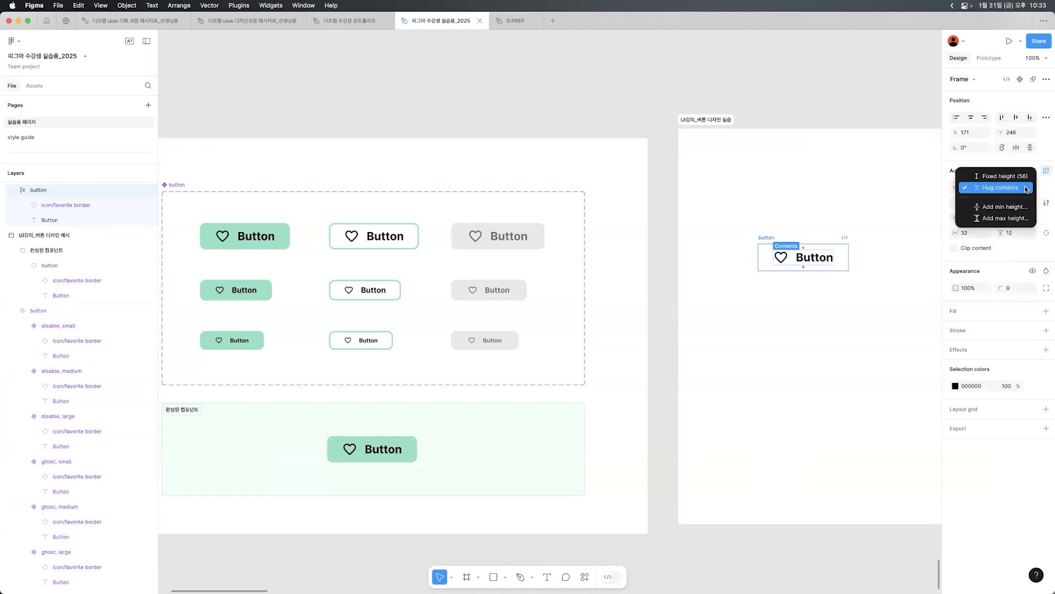
pyautogui.click(1005, 176)
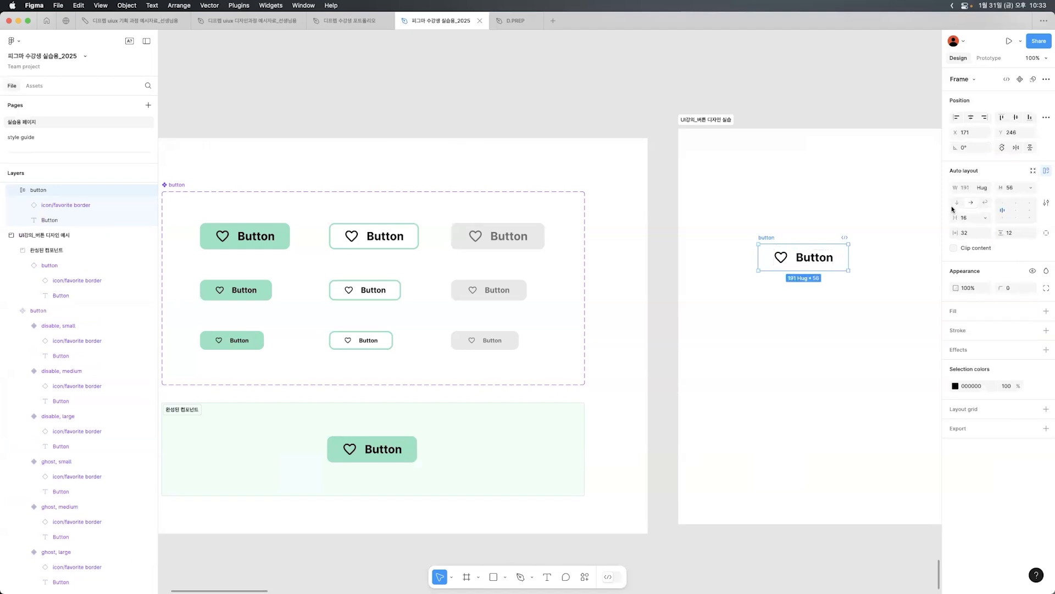
# - Fill the new button frame with the green 8FE3C2 sampled from the example's large enable button
pyautogui.click(285, 235)
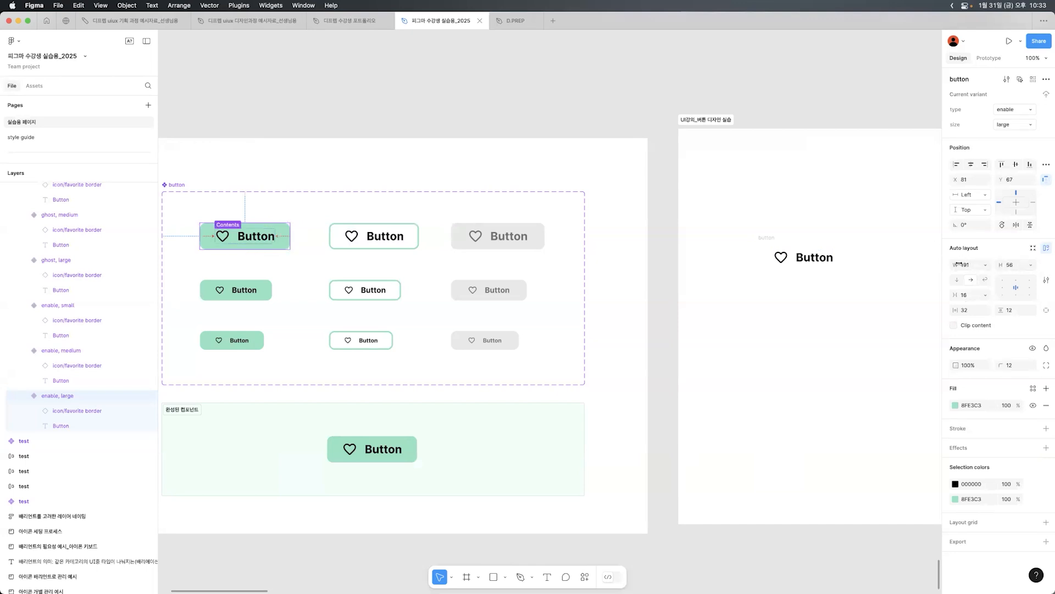
pyautogui.click(772, 236)
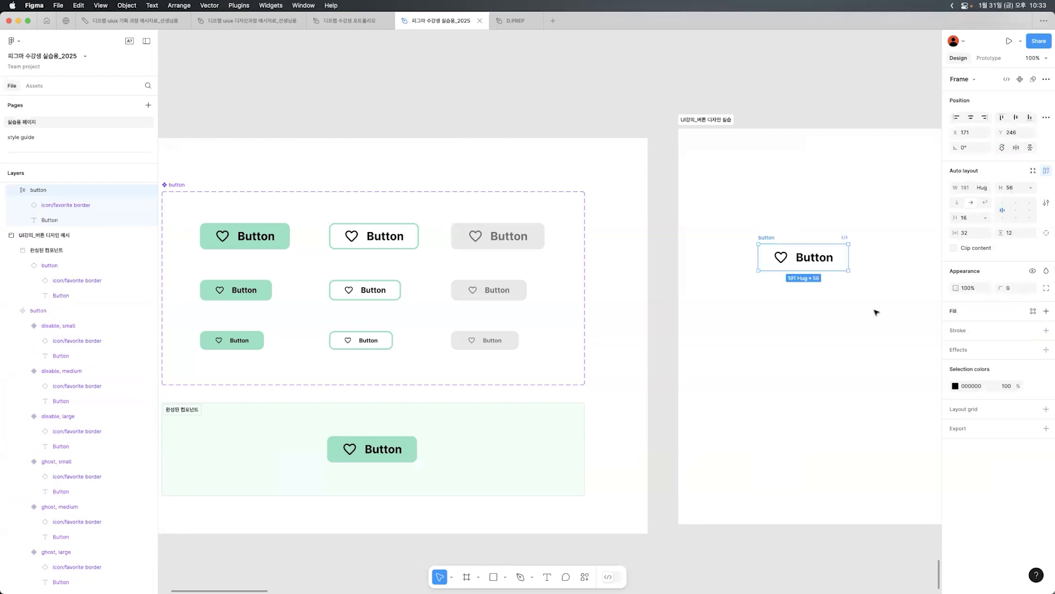
pyautogui.press('i')
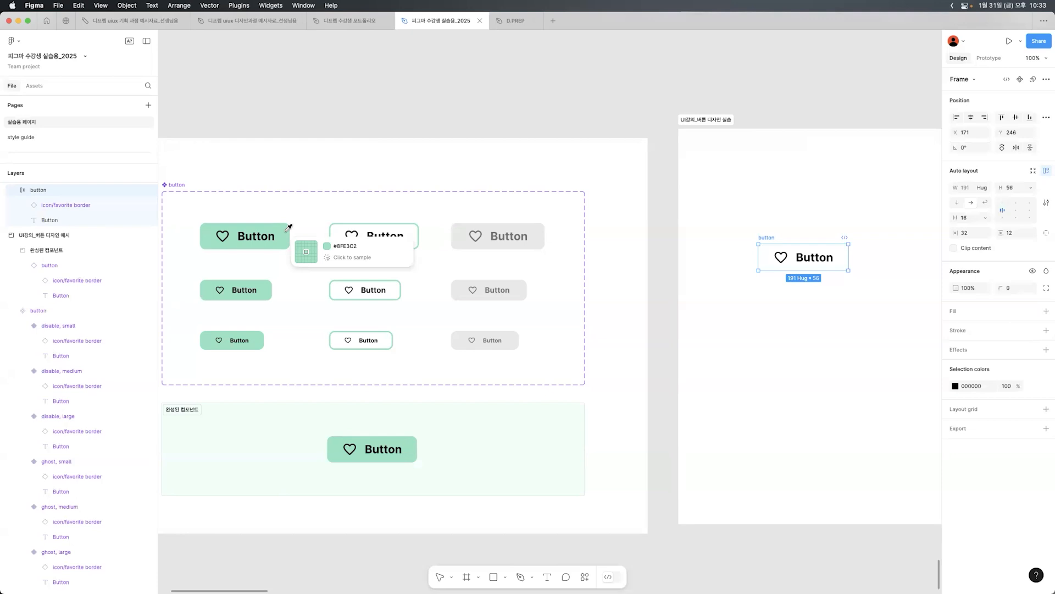
pyautogui.click(287, 230)
pyautogui.click(964, 328)
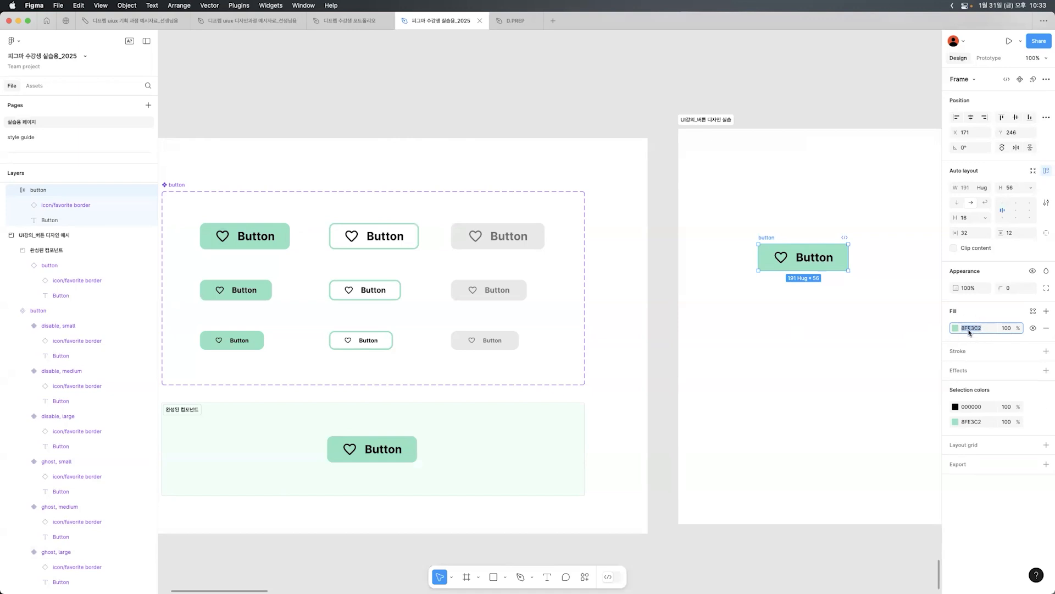
# - Set the new button frame's corner radius to 12, as in the example's large enable button, and deselect it
pyautogui.click(268, 239)
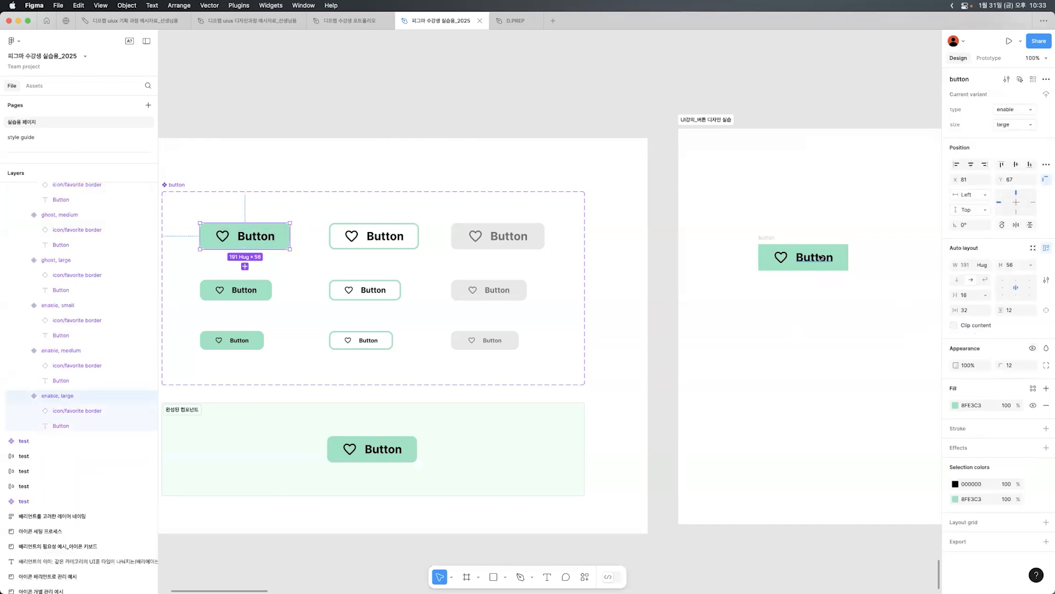
pyautogui.doubleClick(822, 257)
pyautogui.click(845, 252)
pyautogui.click(1010, 287)
pyautogui.write('1')
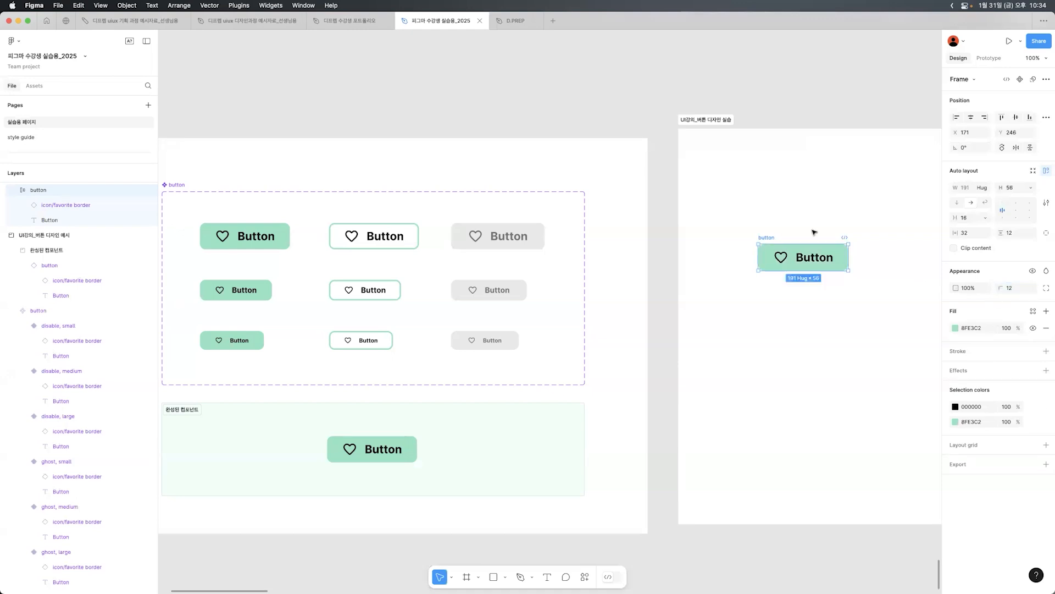
pyautogui.click(811, 223)
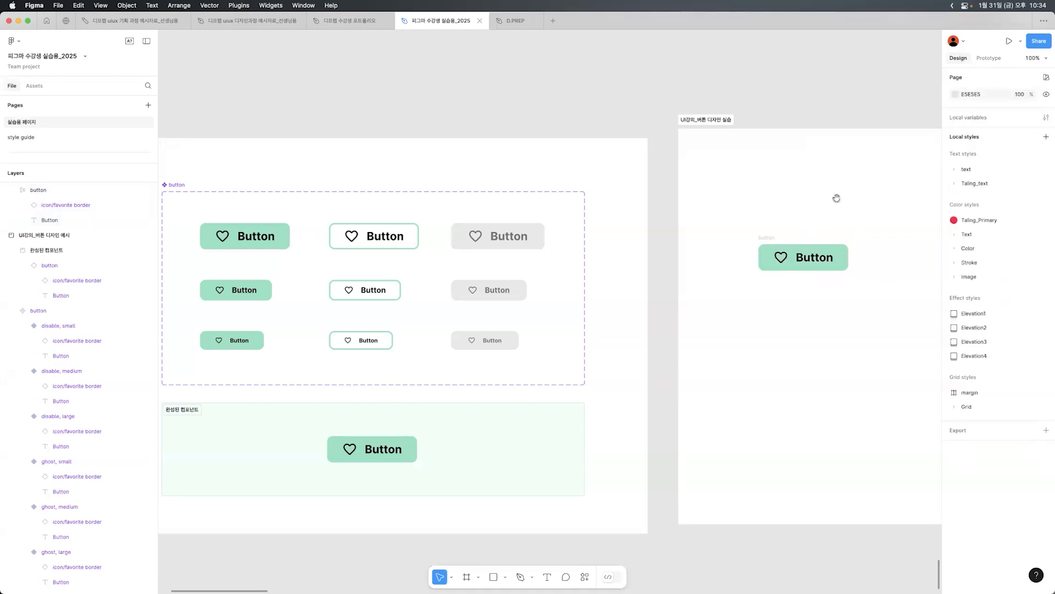
# - Move the new button frame up in its artboard and rename it as button/enable
pyautogui.hscroll(3, 794, 195)
pyautogui.moveTo(688, 230)
pyautogui.mouseDown()
pyautogui.moveTo(731, 212)
pyautogui.moveTo(673, 207)
pyautogui.moveTo(716, 222)
pyautogui.moveTo(685, 223)
pyautogui.moveTo(685, 211)
pyautogui.mouseUp()
pyautogui.doubleClick(687, 209)
pyautogui.press('Right')
pyautogui.write('/')
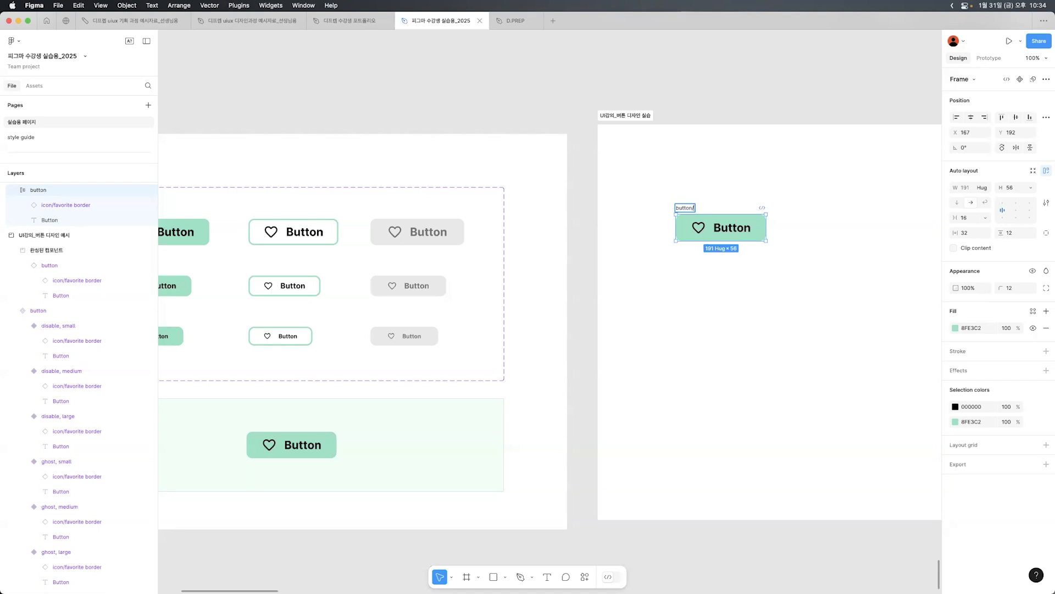
pyautogui.write('enable')
pyautogui.click(787, 194)
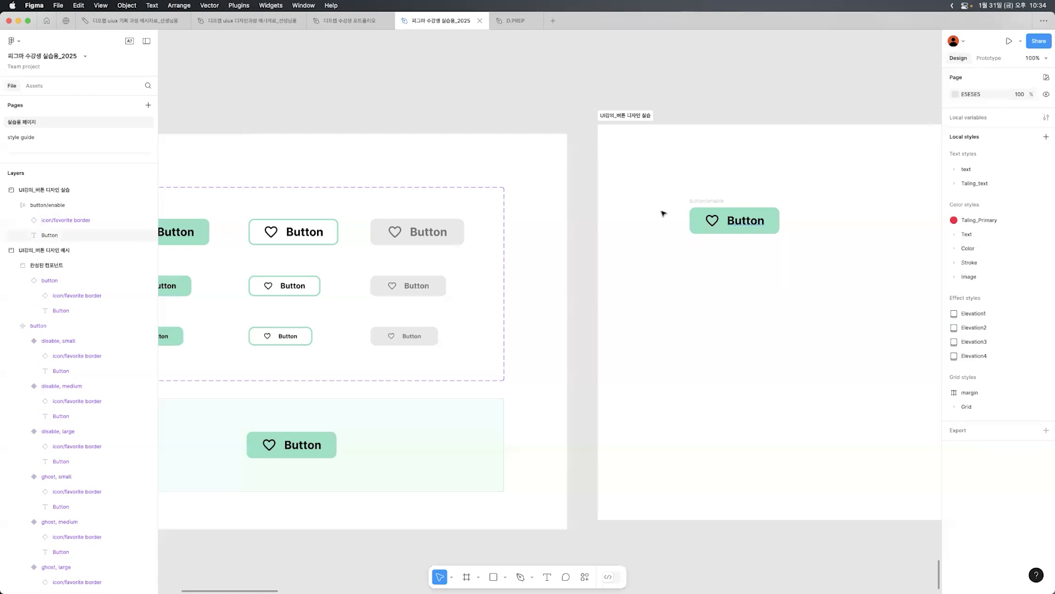
# - Duplicate the button/enable frame twice in a row to its right, at about X 445 and X 681
pyautogui.click(700, 203)
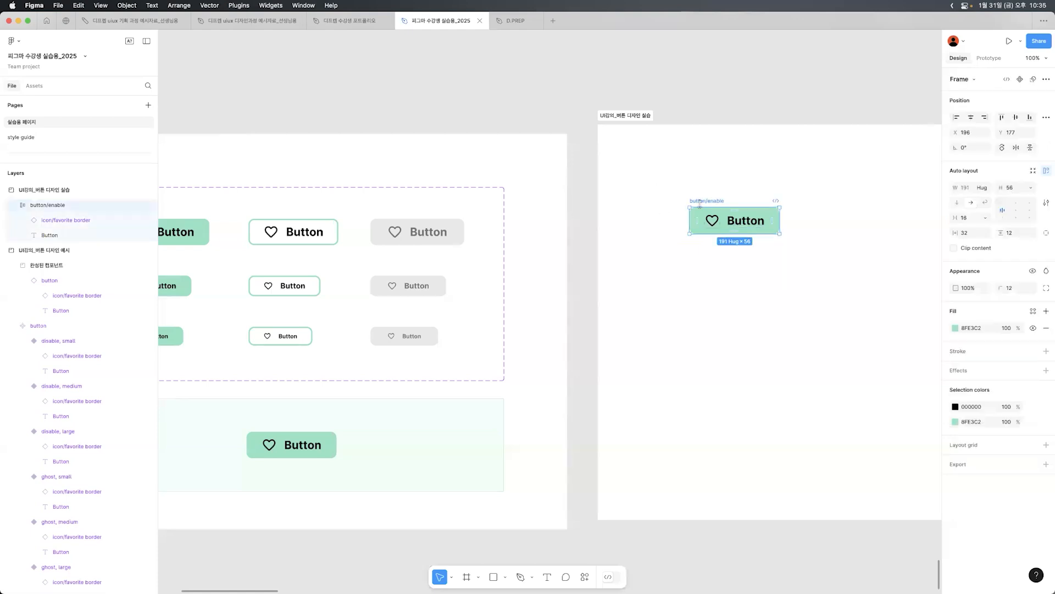
pyautogui.hscroll(6, 766, 169)
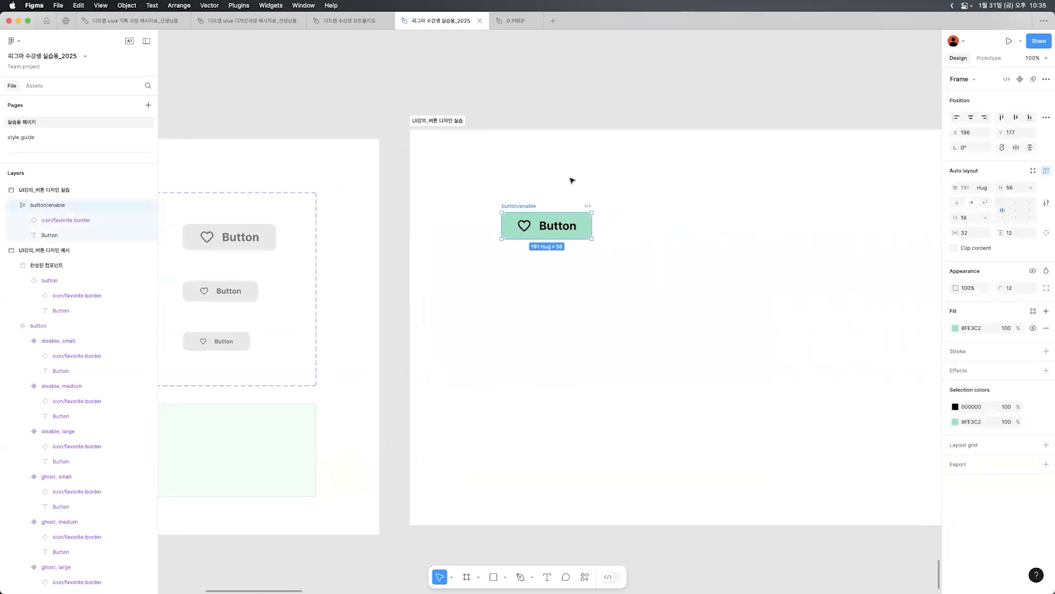
pyautogui.moveTo(531, 205); pyautogui.dragTo(649, 208)
pyautogui.moveTo(648, 209); pyautogui.dragTo(756, 209)
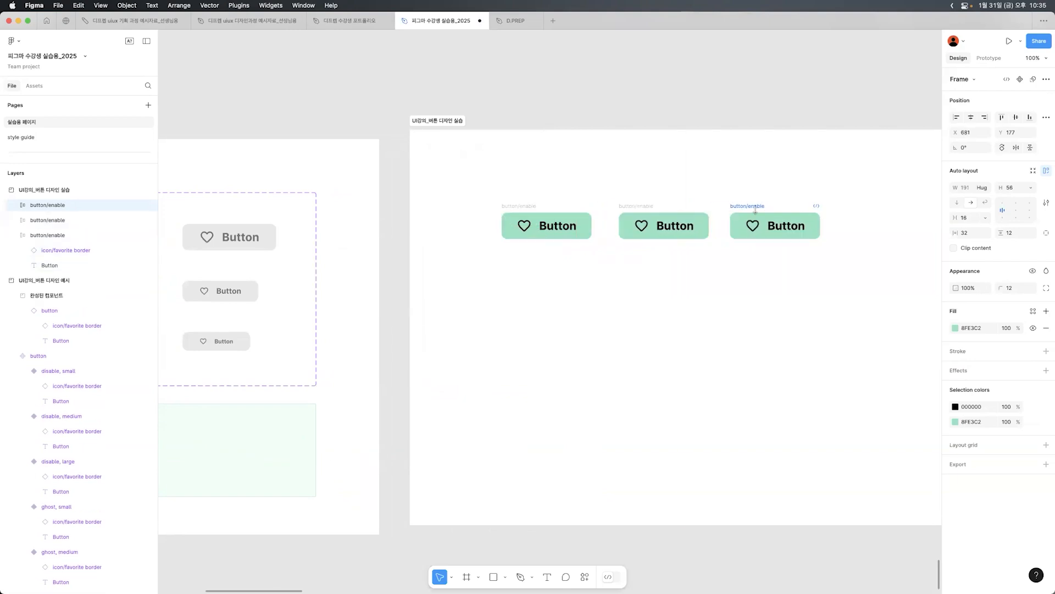
pyautogui.click(691, 189)
pyautogui.moveTo(620, 185); pyautogui.dragTo(669, 252)
pyautogui.moveTo(730, 165); pyautogui.dragTo(798, 276)
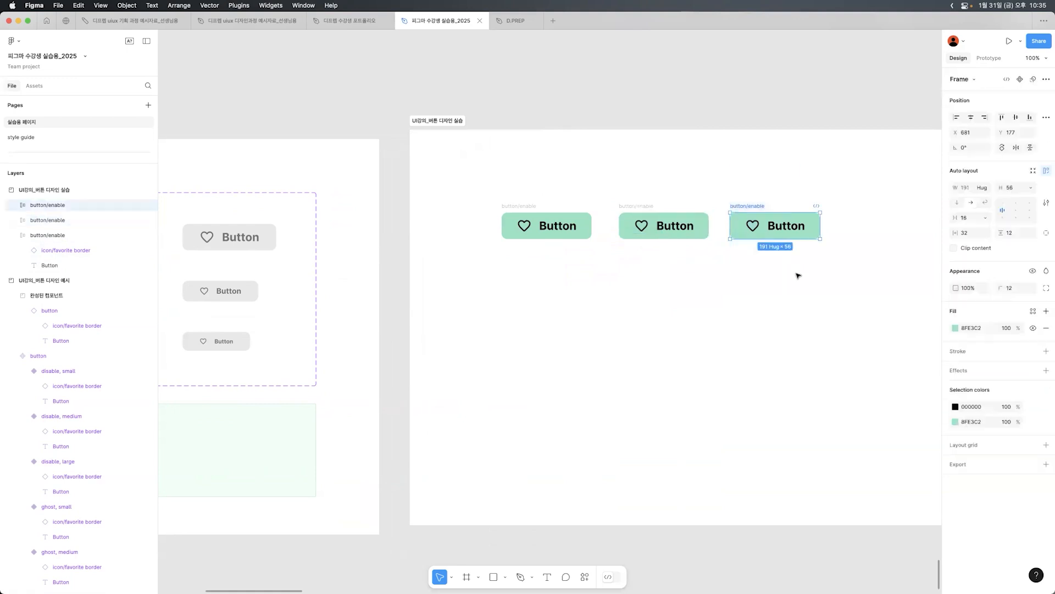
pyautogui.click(798, 276)
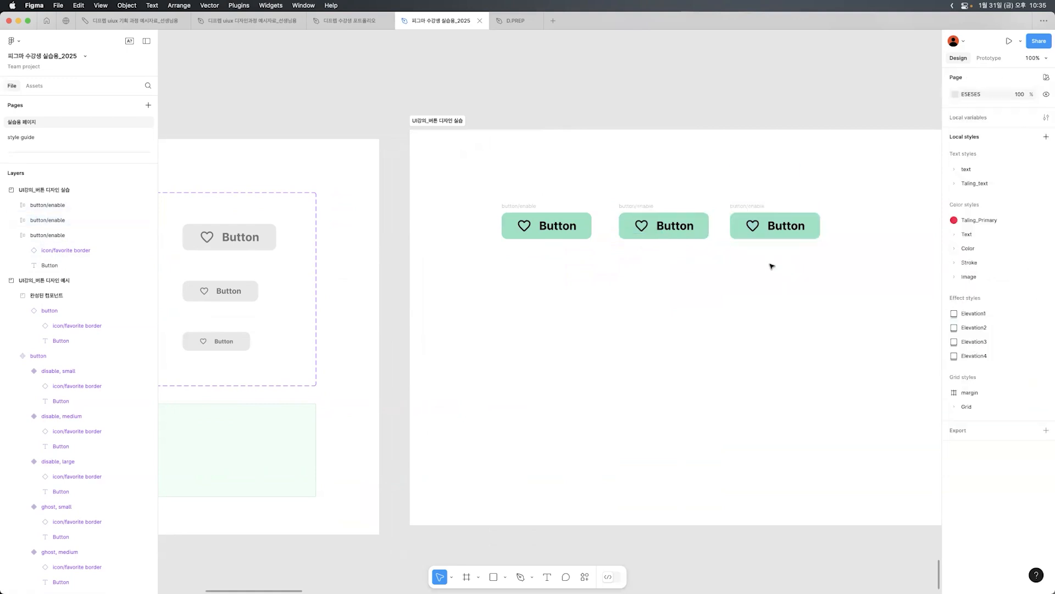
# - Add a thick inside stroke in black 000000 to the middle button copy
pyautogui.click(706, 233)
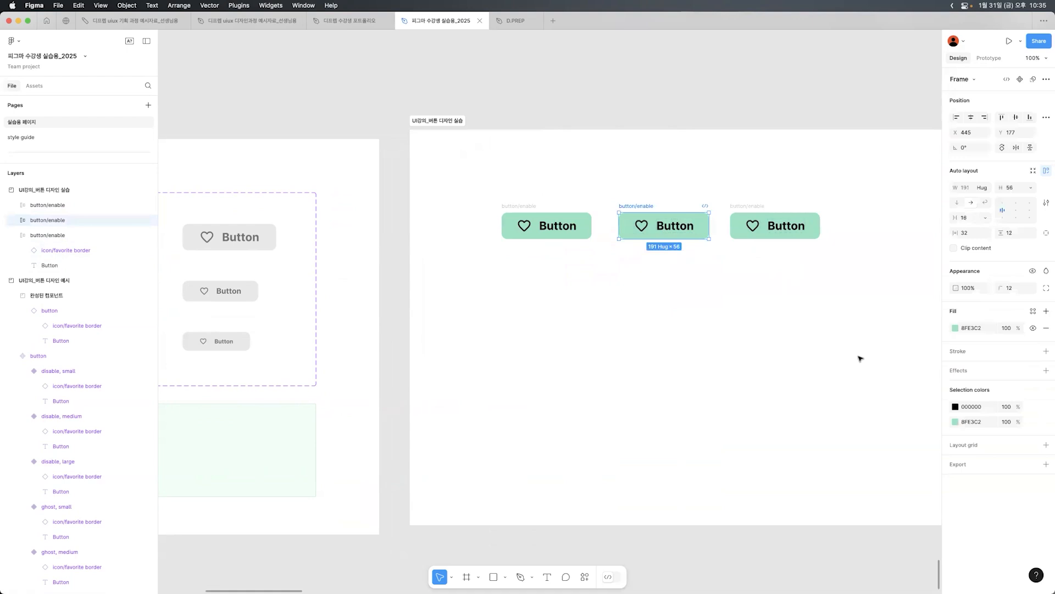
pyautogui.click(974, 353)
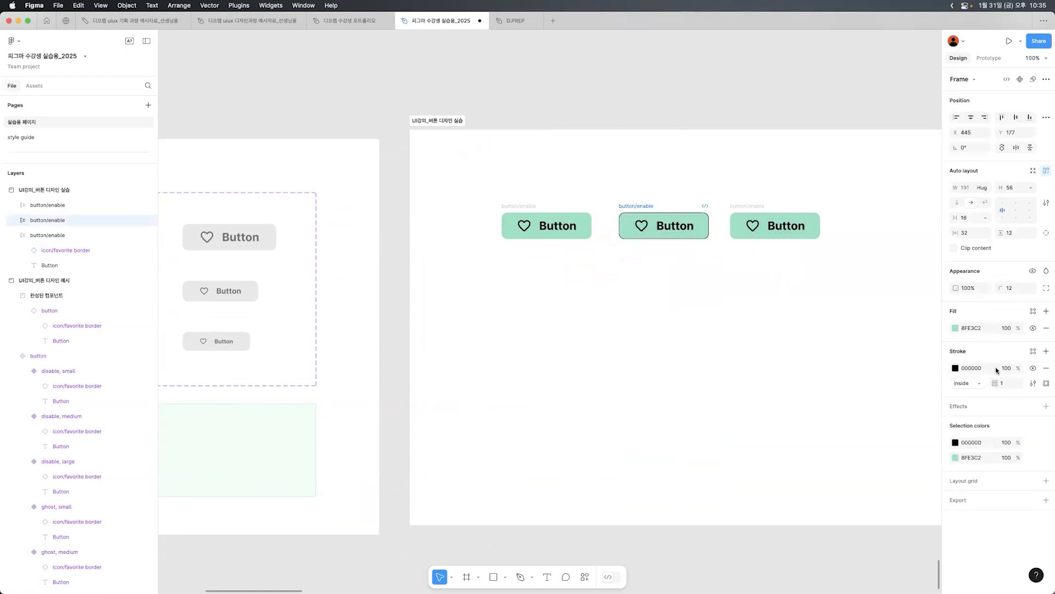
pyautogui.click(1010, 385)
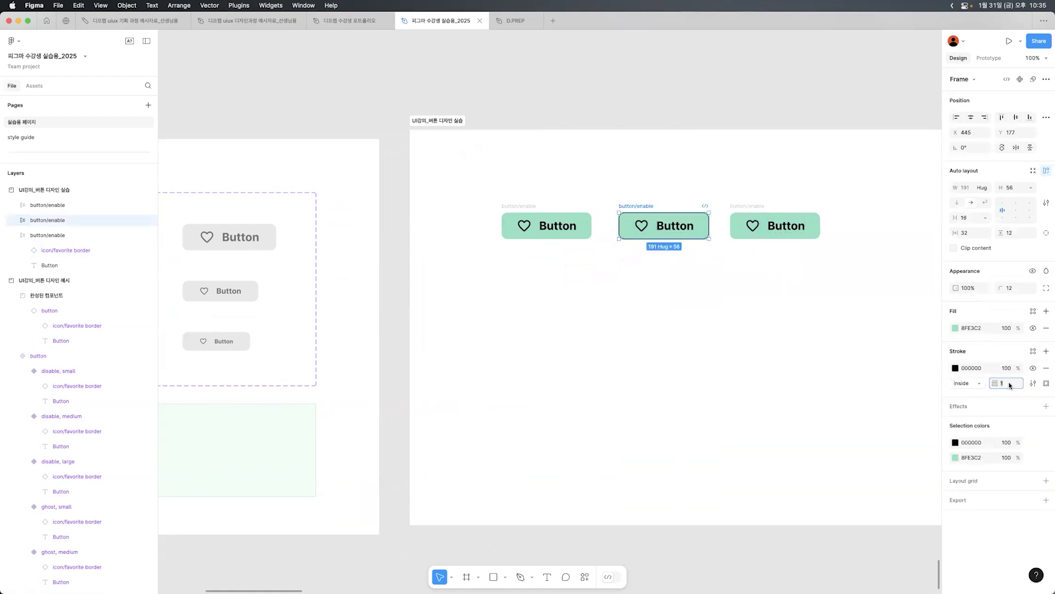
pyautogui.press('Return')
pyautogui.click(754, 337)
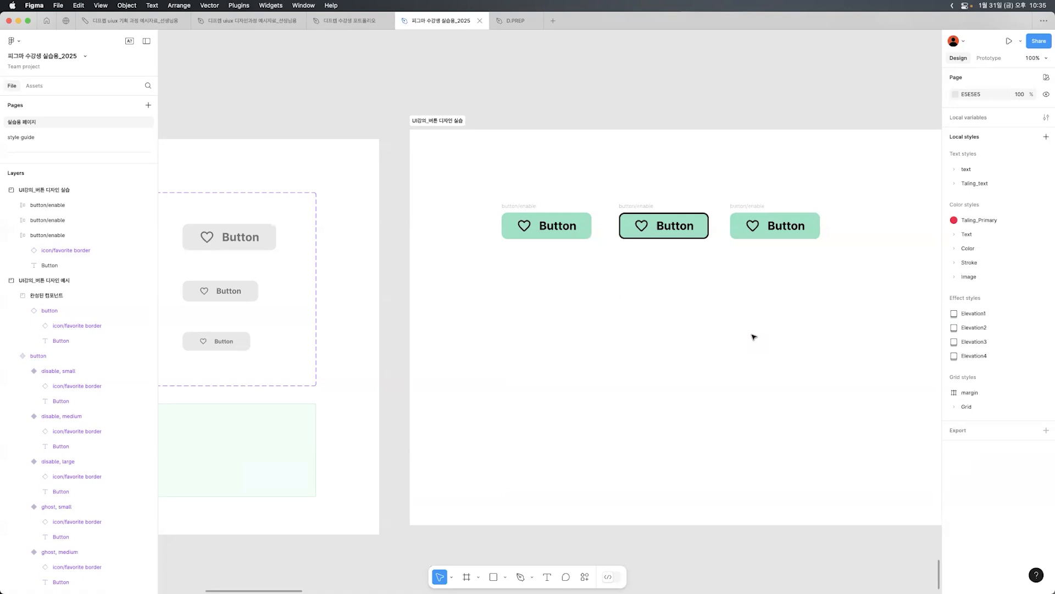
pyautogui.click(712, 277)
pyautogui.click(659, 326)
pyautogui.hscroll(-5, 564, 330)
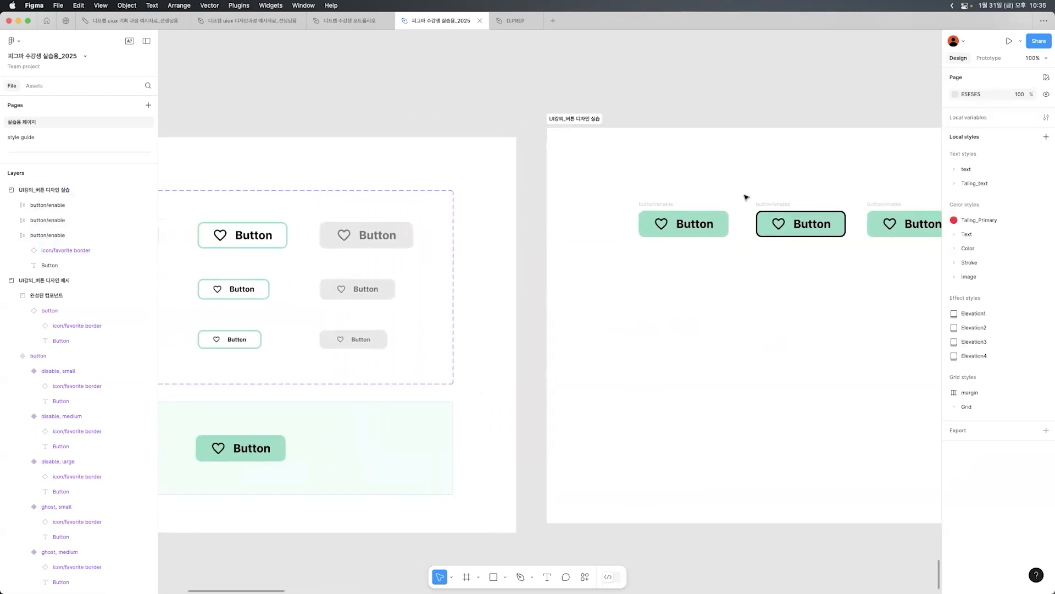
# - Remove the middle button copy's fill and recolour its stroke to 8FE3C2, sampled from the enable button beside it
pyautogui.click(768, 207)
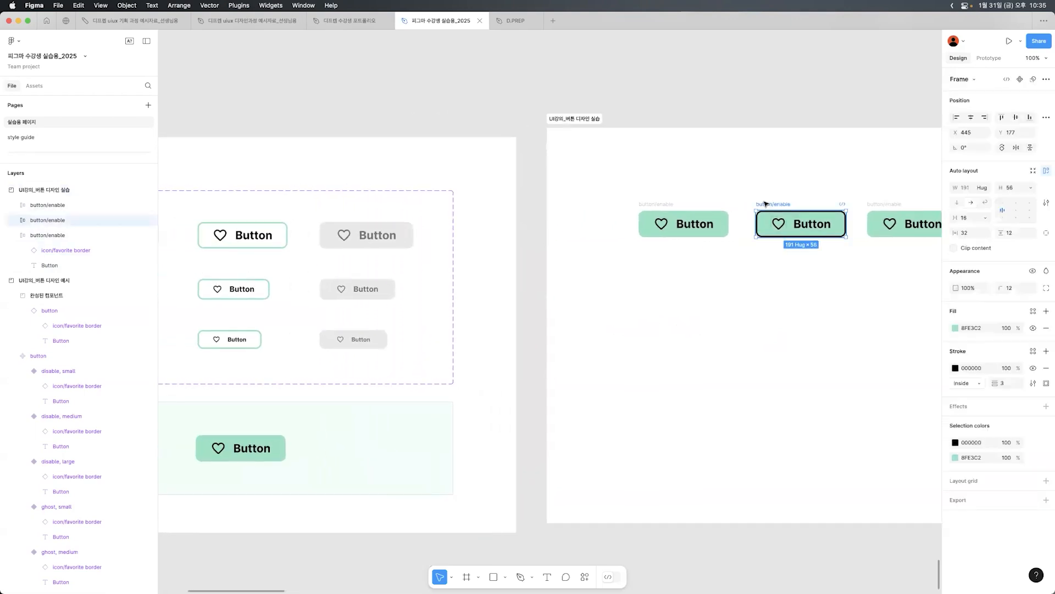
pyautogui.click(1046, 329)
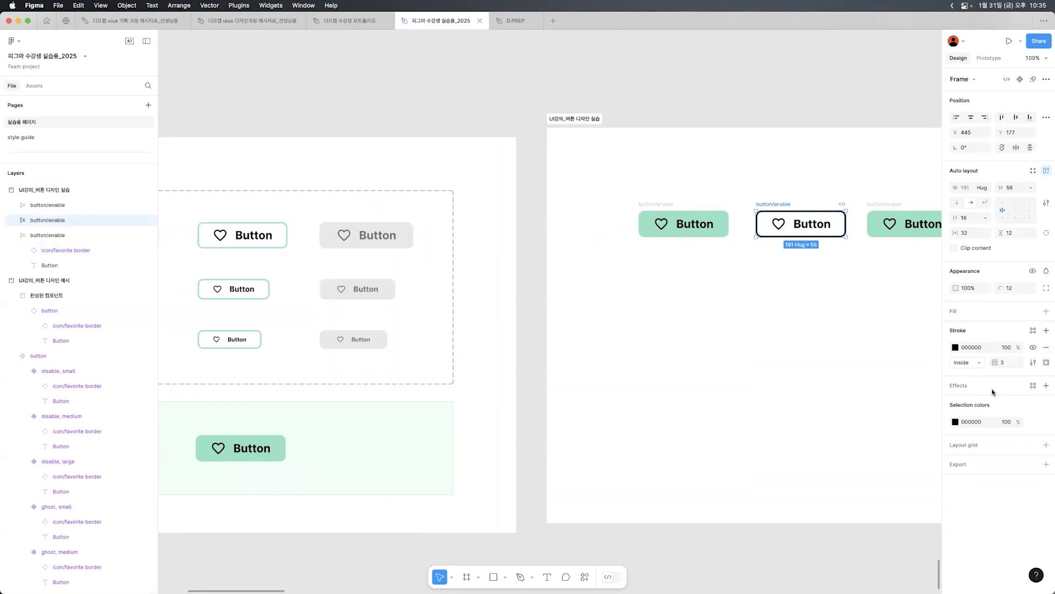
pyautogui.click(955, 348)
pyautogui.click(842, 486)
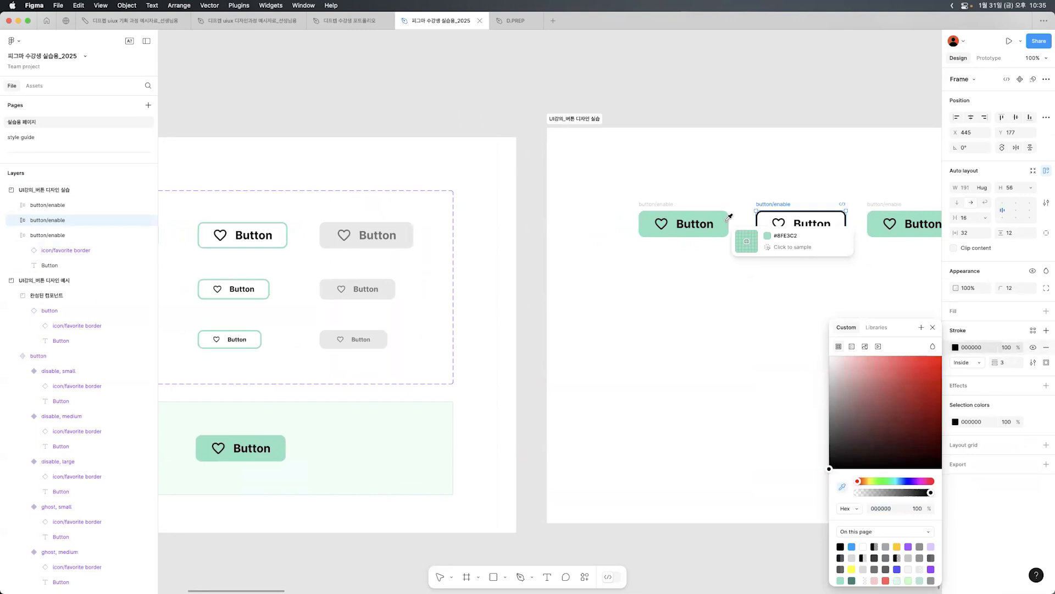
pyautogui.click(730, 217)
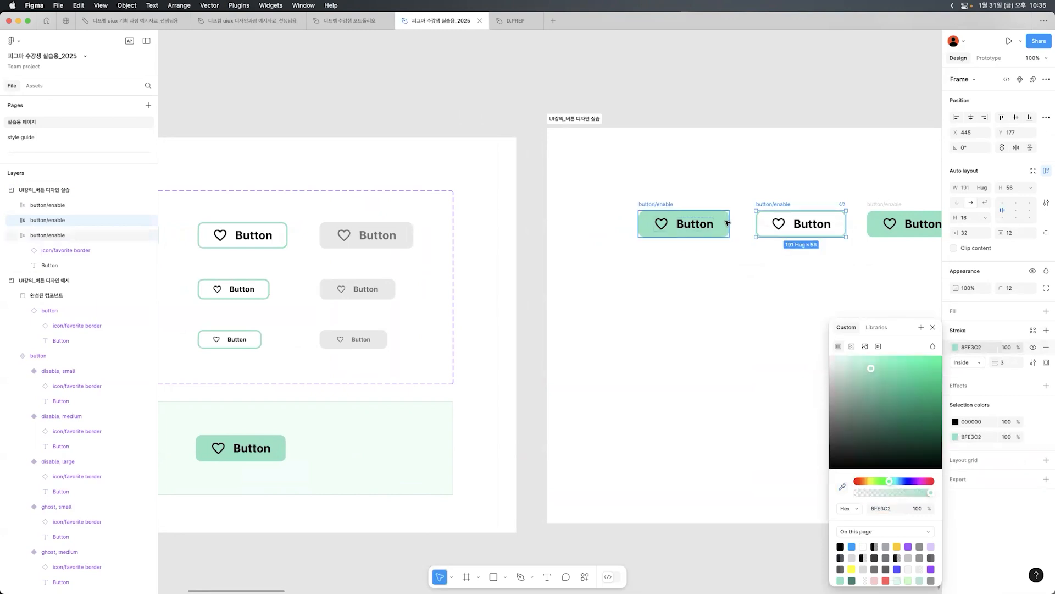
pyautogui.click(815, 182)
# - Rename the outlined middle button frame as "button/ ghost"
pyautogui.moveTo(815, 179)
pyautogui.mouseDown()
pyautogui.moveTo(685, 174)
pyautogui.moveTo(604, 202)
pyautogui.mouseUp()
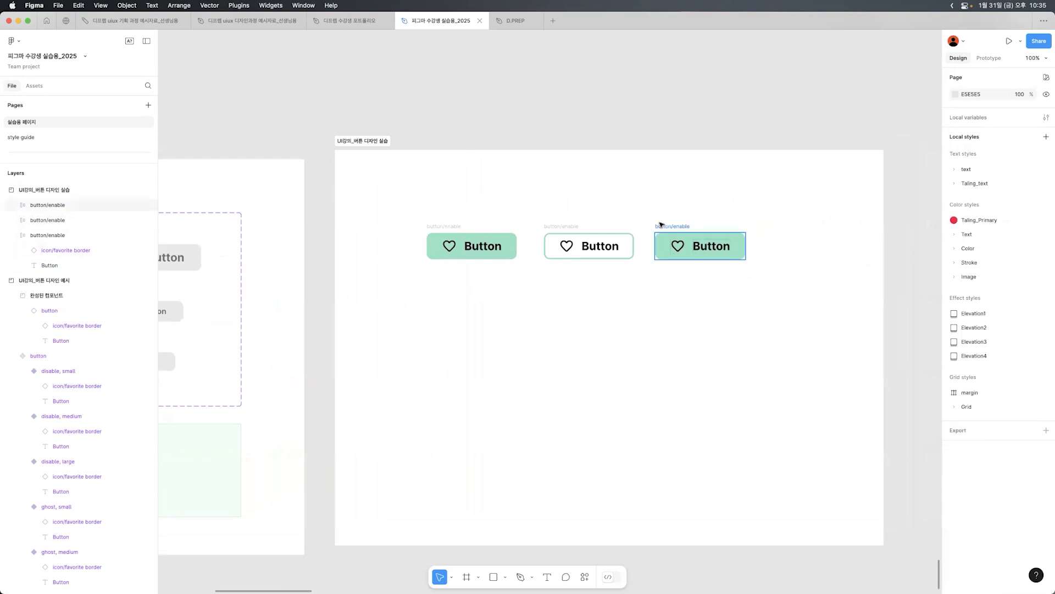
pyautogui.click(565, 227)
pyautogui.click(564, 227)
pyautogui.moveTo(563, 226); pyautogui.dragTo(582, 226)
pyautogui.press('BackSpace')
pyautogui.write('ghost')
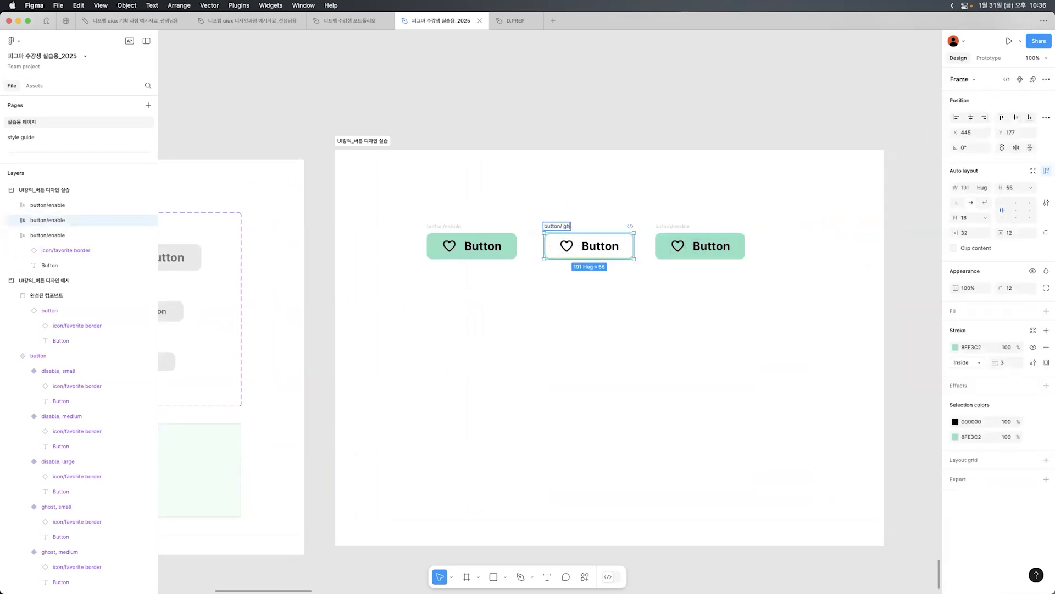
pyautogui.click(571, 207)
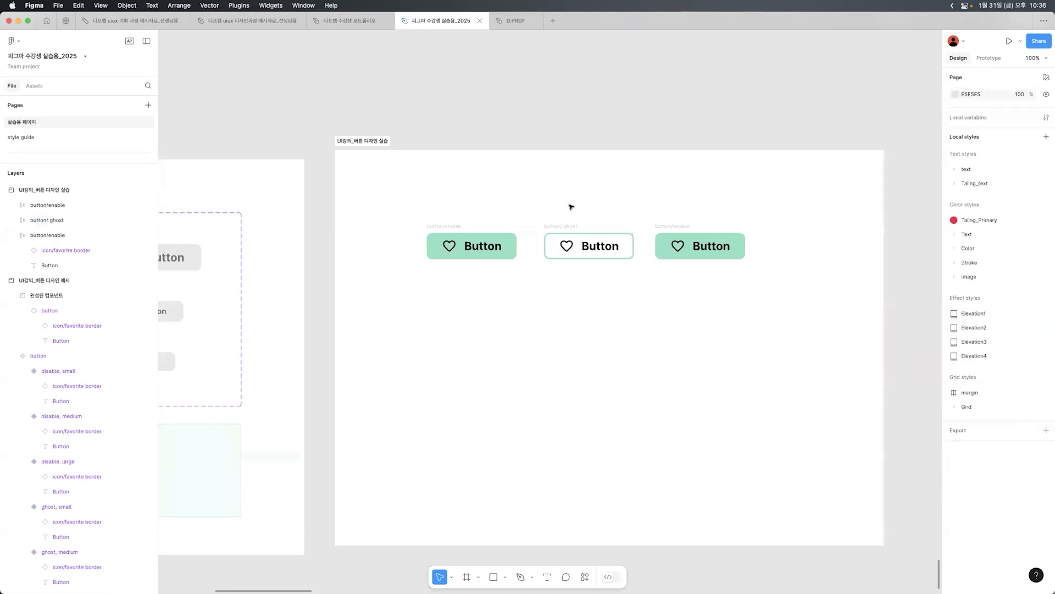
# - Change the third button copy's fill to a light grey, about E6E6E6
pyautogui.click(683, 230)
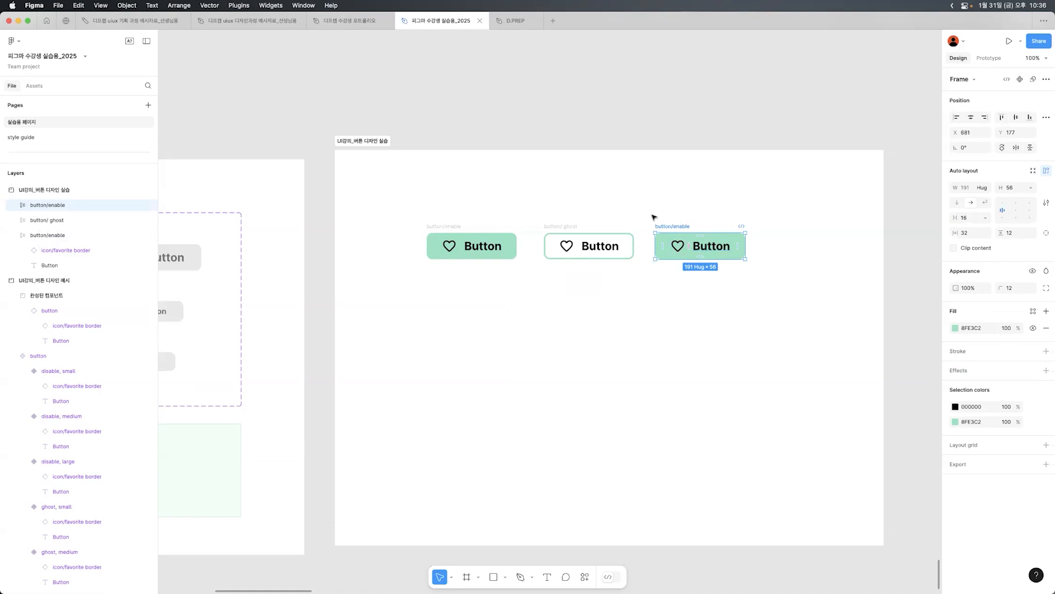
pyautogui.hscroll(-5, 719, 302)
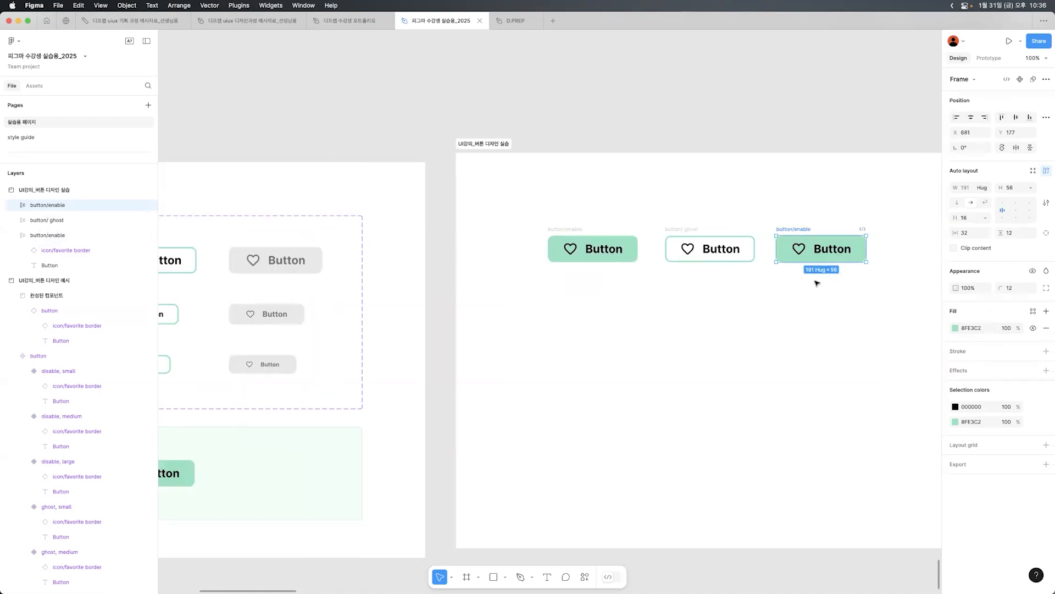
pyautogui.click(955, 328)
pyautogui.write('E8E8E8')
pyautogui.press('Return')
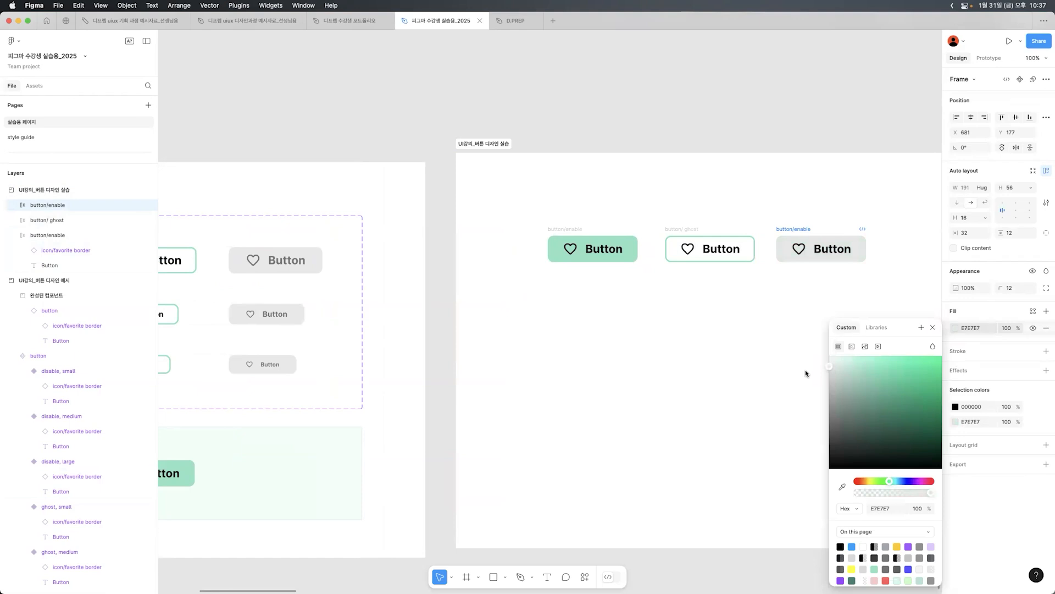
pyautogui.click(806, 369)
# - Draw a reference square about 47 × 47 above the buttons, filled with black 000000 at 10% opacity
pyautogui.hscroll(8, 765, 325)
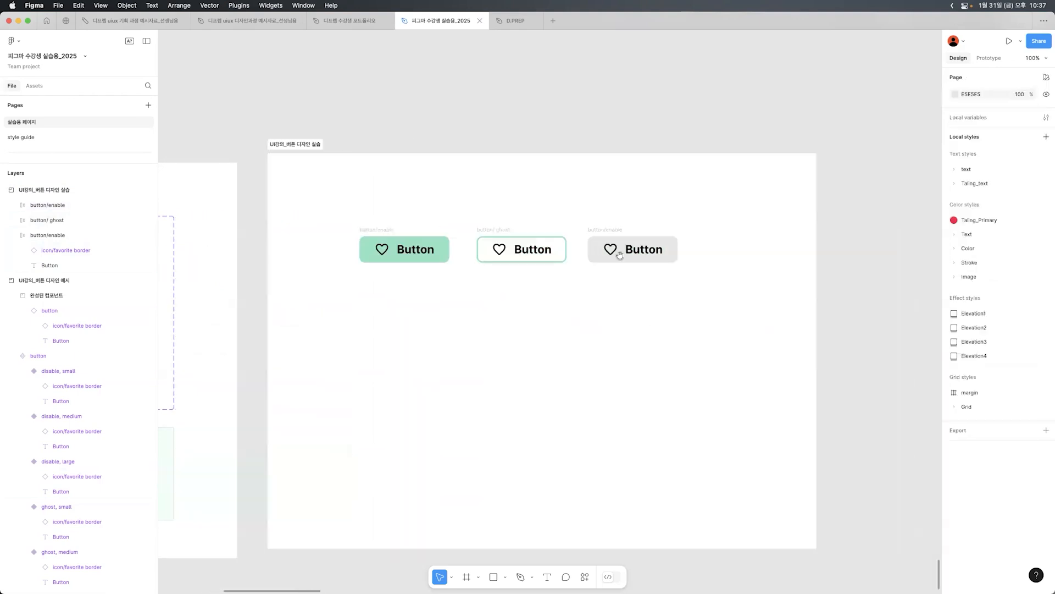
pyautogui.press('r')
pyautogui.moveTo(695, 177); pyautogui.dragTo(718, 200)
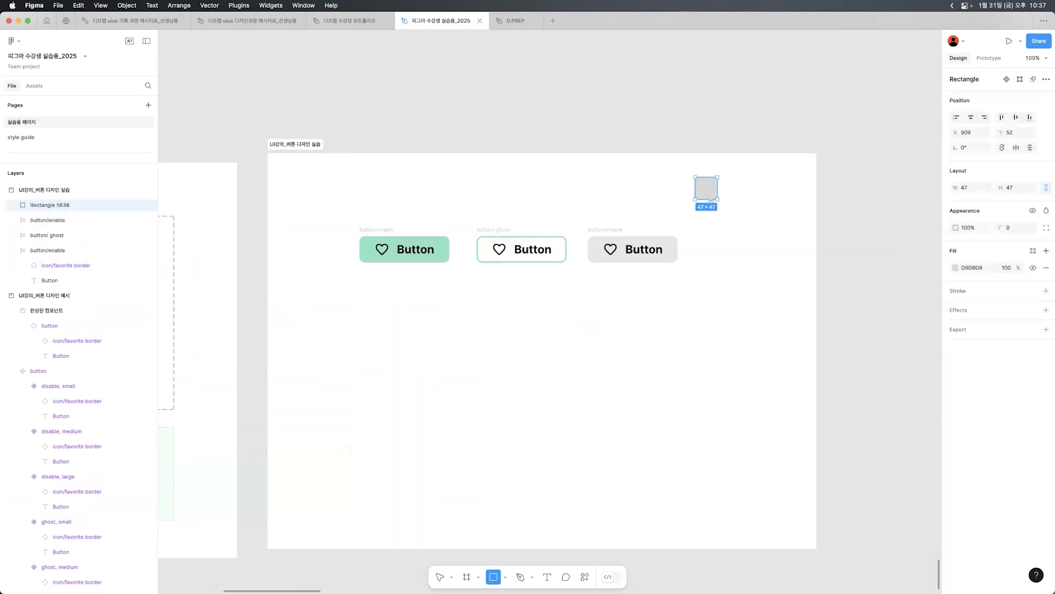
pyautogui.click(955, 268)
pyautogui.moveTo(852, 384); pyautogui.dragTo(772, 454)
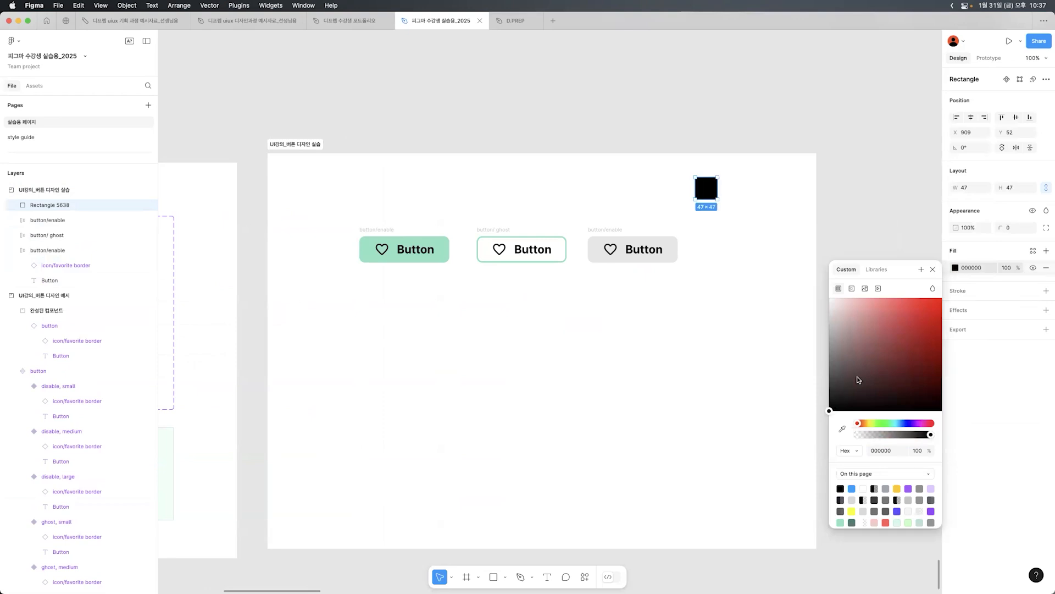
pyautogui.click(1014, 250)
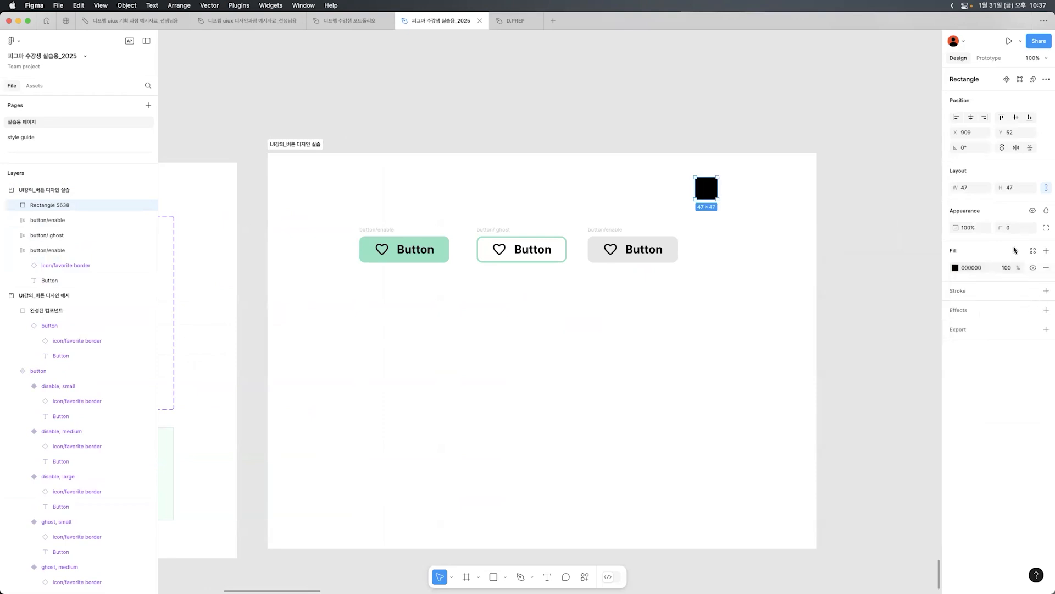
pyautogui.press('1')
# - Sample the reference square's displayed colour with the eyedropper and undo the fill change this makes
pyautogui.press('i')
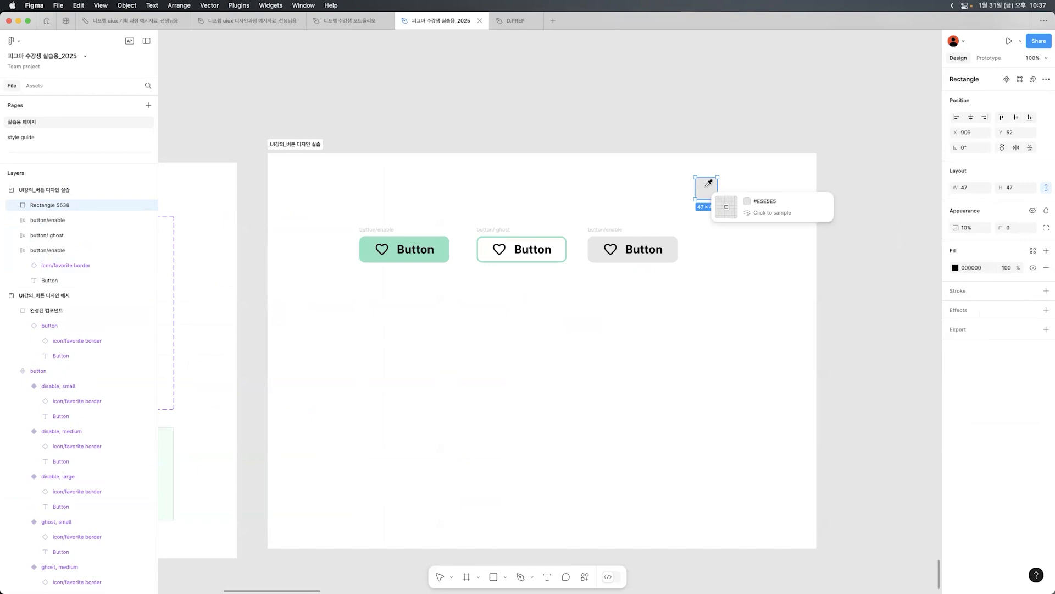
pyautogui.click(707, 185)
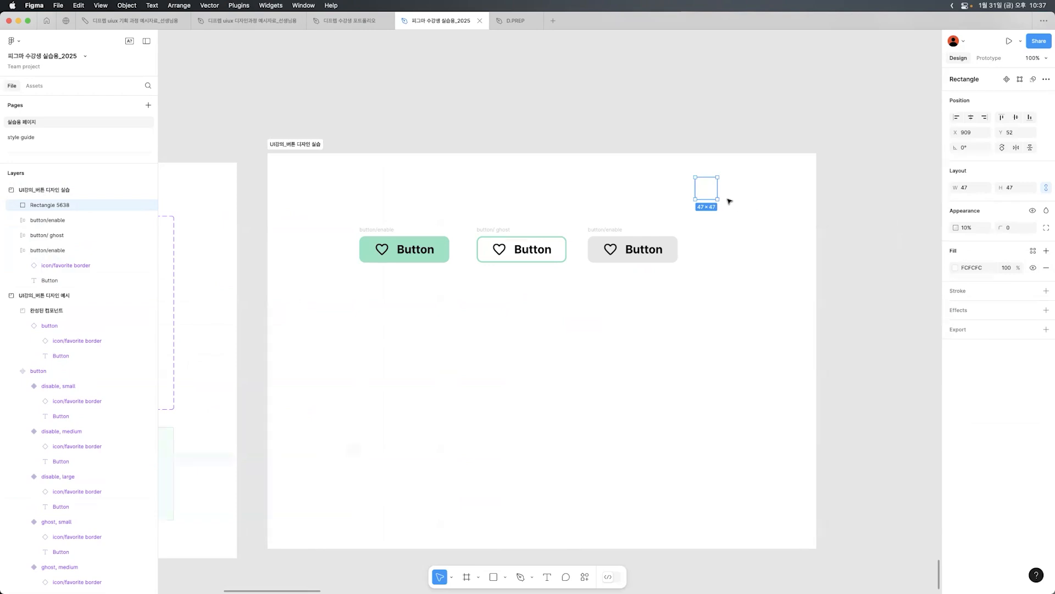
pyautogui.press('super+z')
# - Set the grey button frame's fill to E5E5E5 and delete the reference square
pyautogui.click(666, 248)
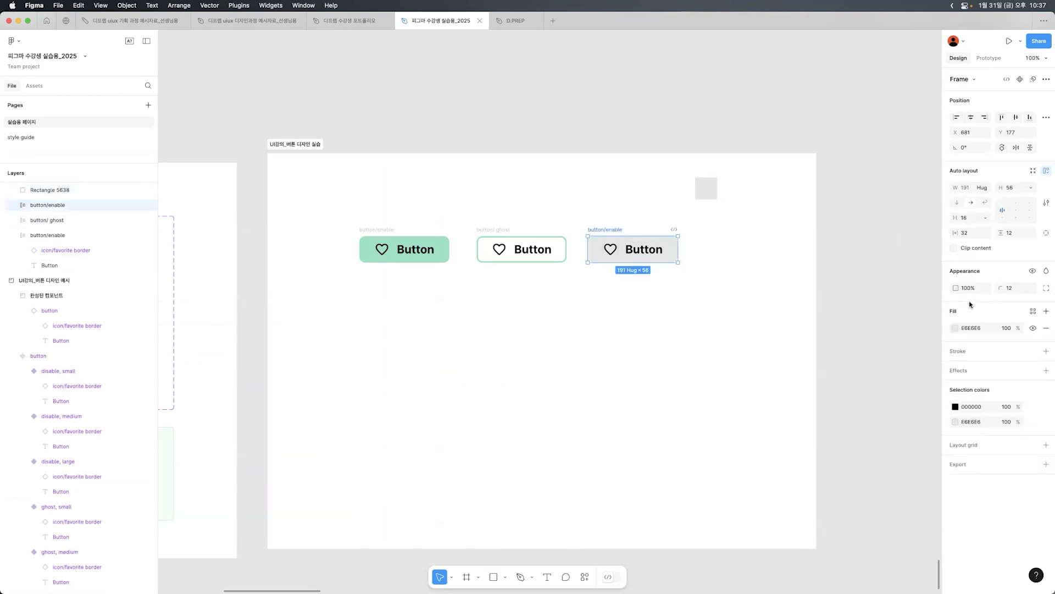
pyautogui.press('BackSpace')
pyautogui.write('5E5')
pyautogui.moveTo(982, 328); pyautogui.dragTo(978, 328)
pyautogui.write('5')
pyautogui.click(710, 182)
pyautogui.press('Delete')
# - Set the fill opacity of the grey button's label text to 60%
pyautogui.hscroll(-2, 707, 183)
pyautogui.hscroll(2, 561, 191)
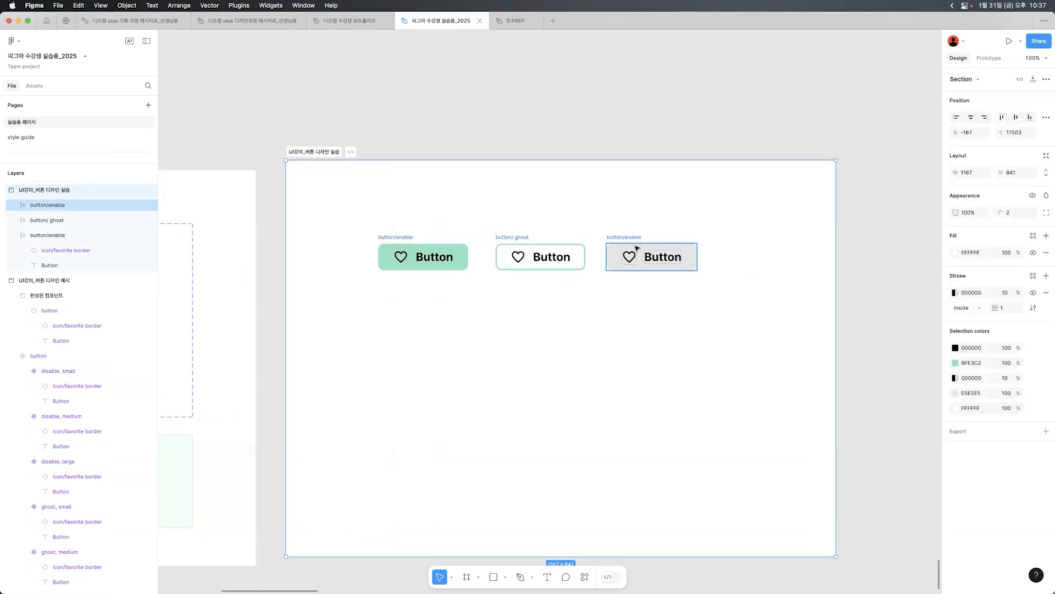
pyautogui.keyDown('super'); pyautogui.click(675, 259); pyautogui.keyUp('super')
pyautogui.keyDown('shift'); pyautogui.click(628, 257); pyautogui.keyUp('shift')
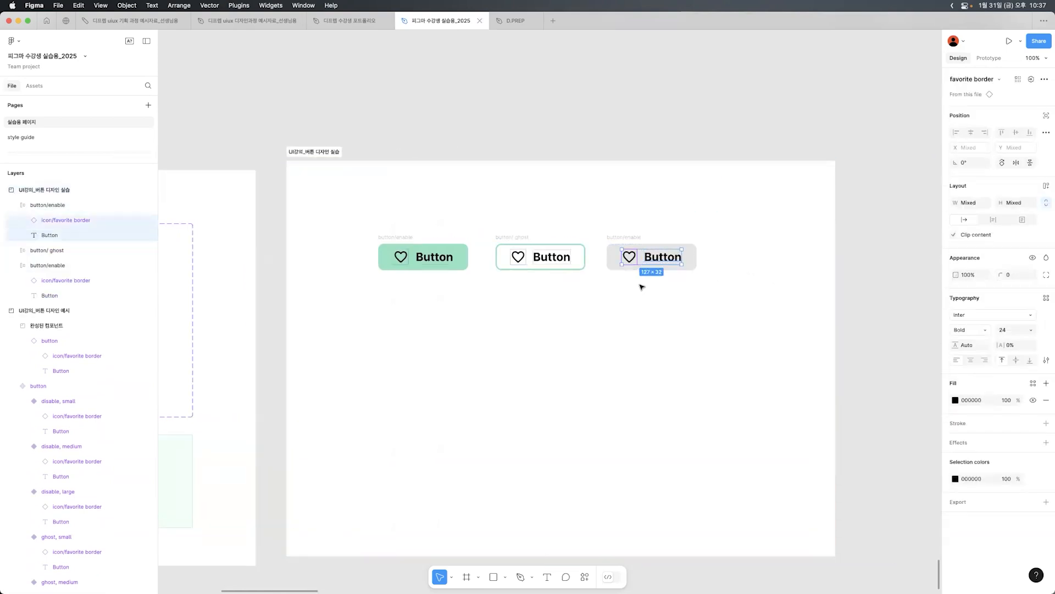
pyautogui.click(662, 336)
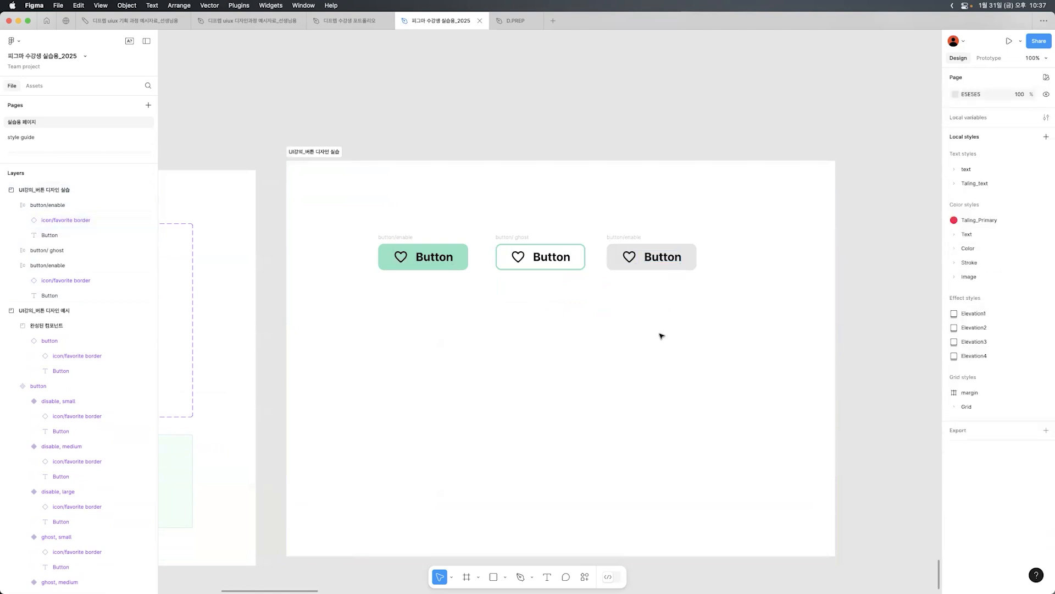
pyautogui.keyDown('super'); pyautogui.click(659, 257); pyautogui.keyUp('super')
pyautogui.keyDown('shift'); pyautogui.click(628, 257); pyautogui.keyUp('shift')
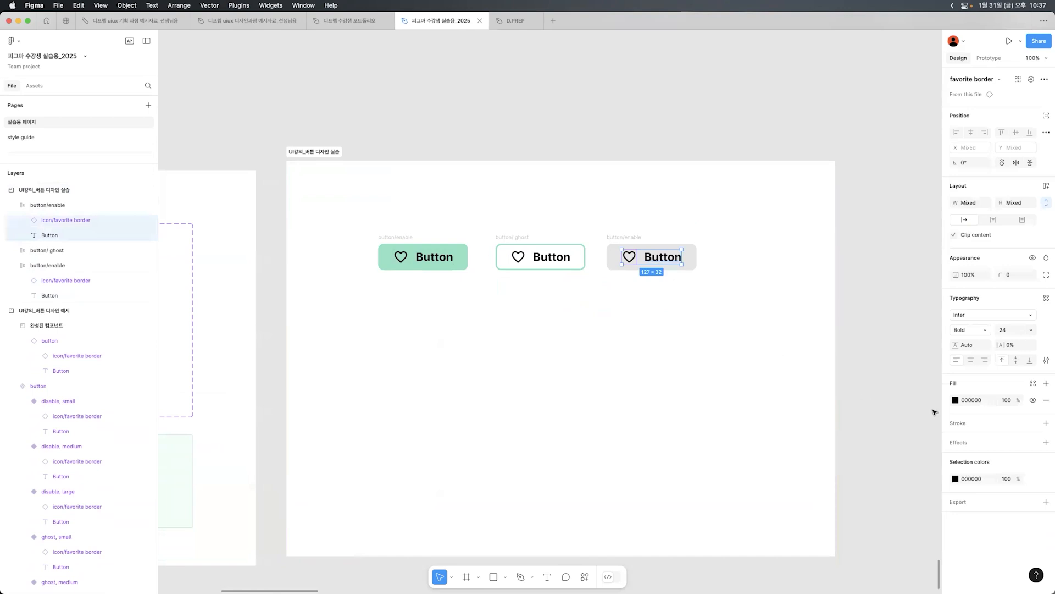
pyautogui.click(1006, 403)
pyautogui.write('60')
pyautogui.press('Return')
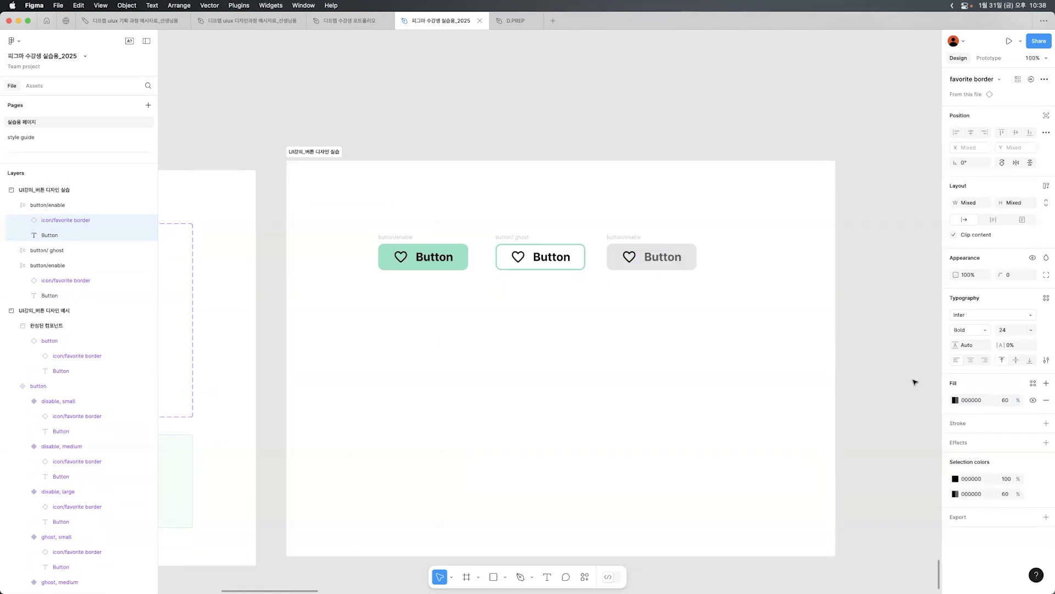
# - Lower the grey button's heart icon colour to 60% opacity, matching its label
pyautogui.click(630, 258)
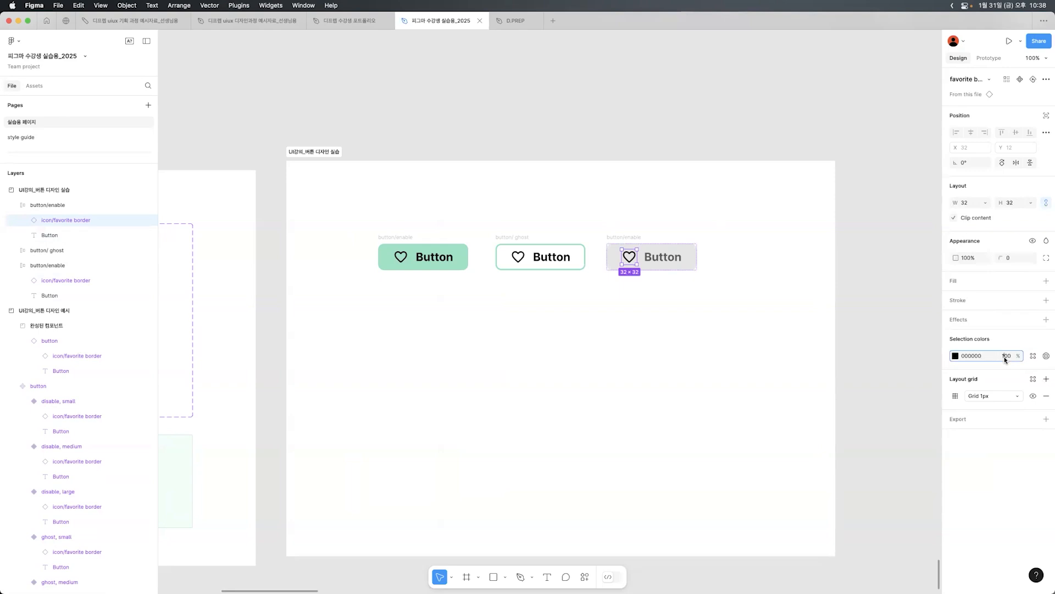
pyautogui.click(760, 260)
pyautogui.click(696, 319)
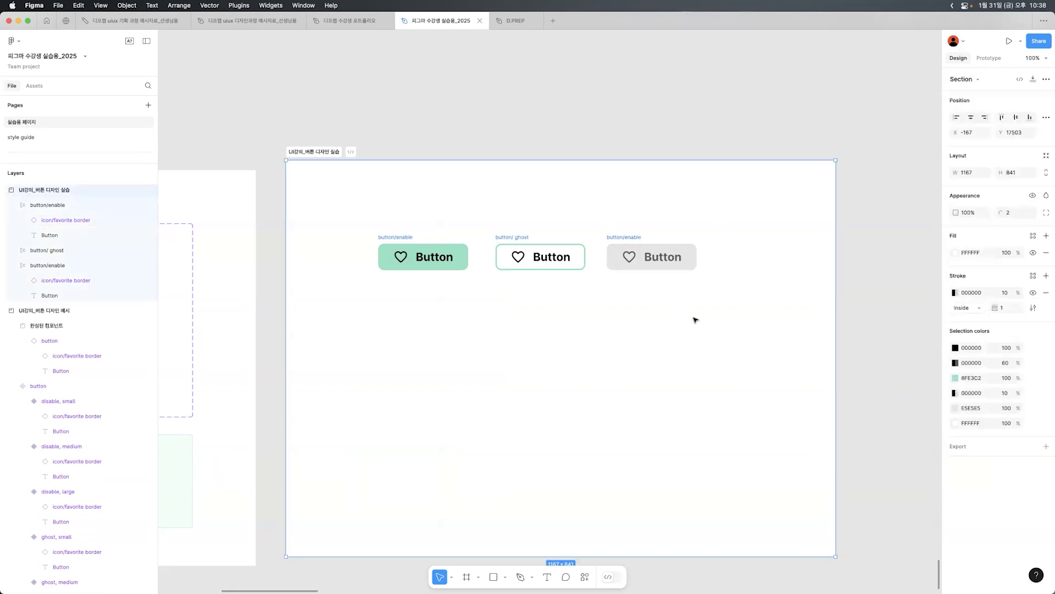
# - Rename the grey button frame as button/disable
pyautogui.click(631, 237)
pyautogui.doubleClick(624, 237)
pyautogui.moveTo(626, 237); pyautogui.dragTo(654, 240)
pyautogui.write('ㅇ')
pyautogui.press('BackSpace')
pyautogui.write('disable')
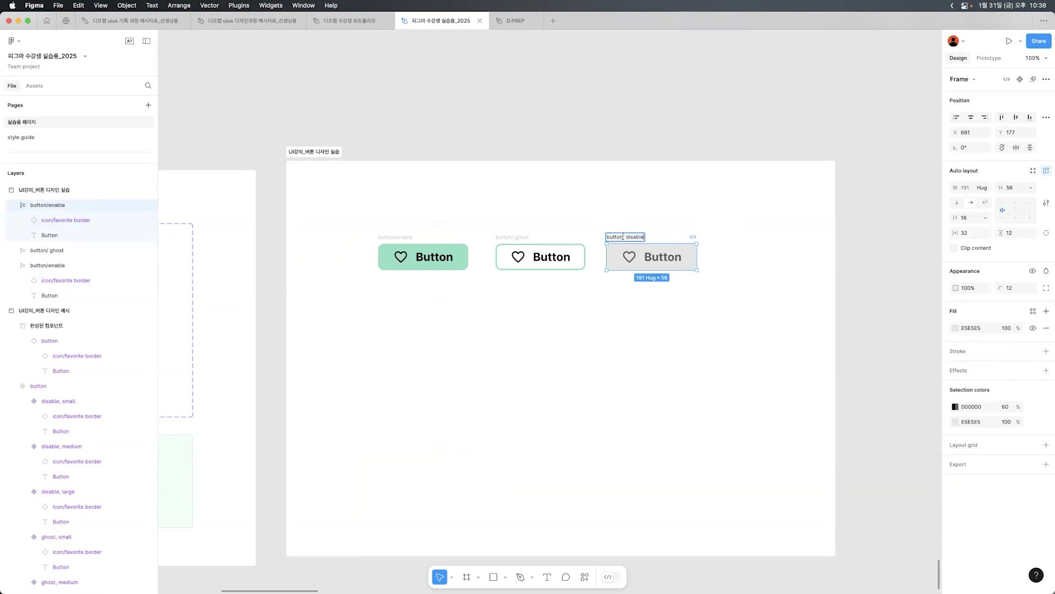
pyautogui.click(639, 210)
# - Examine the fill colour and opacity of the disable button's label text and of its frame
pyautogui.click(661, 257)
pyautogui.click(662, 257)
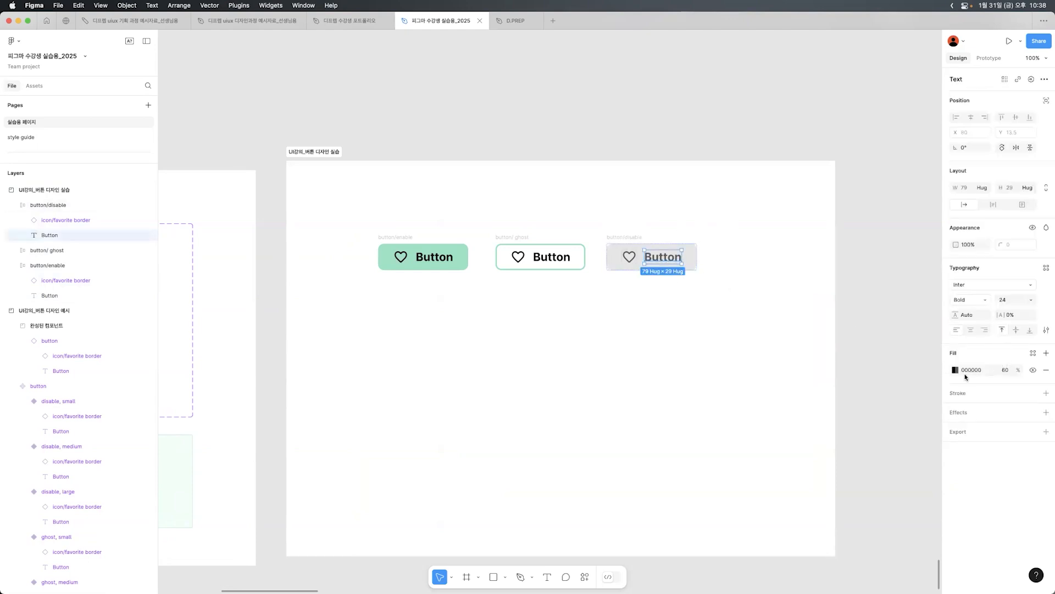
pyautogui.click(955, 370)
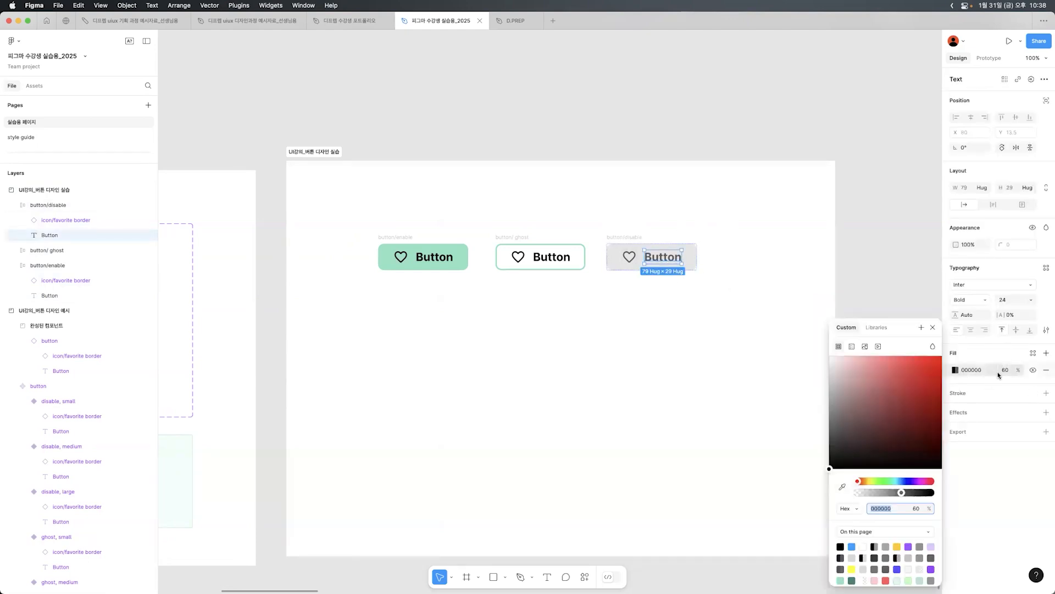
pyautogui.press('Escape')
pyautogui.click(707, 278)
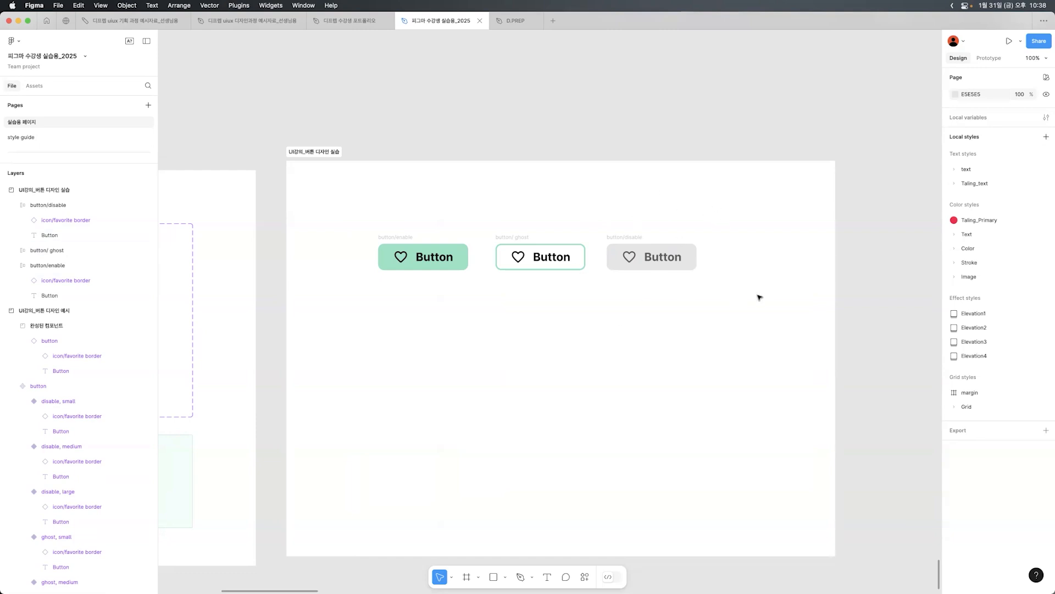
pyautogui.click(647, 259)
pyautogui.click(638, 320)
pyautogui.click(650, 262)
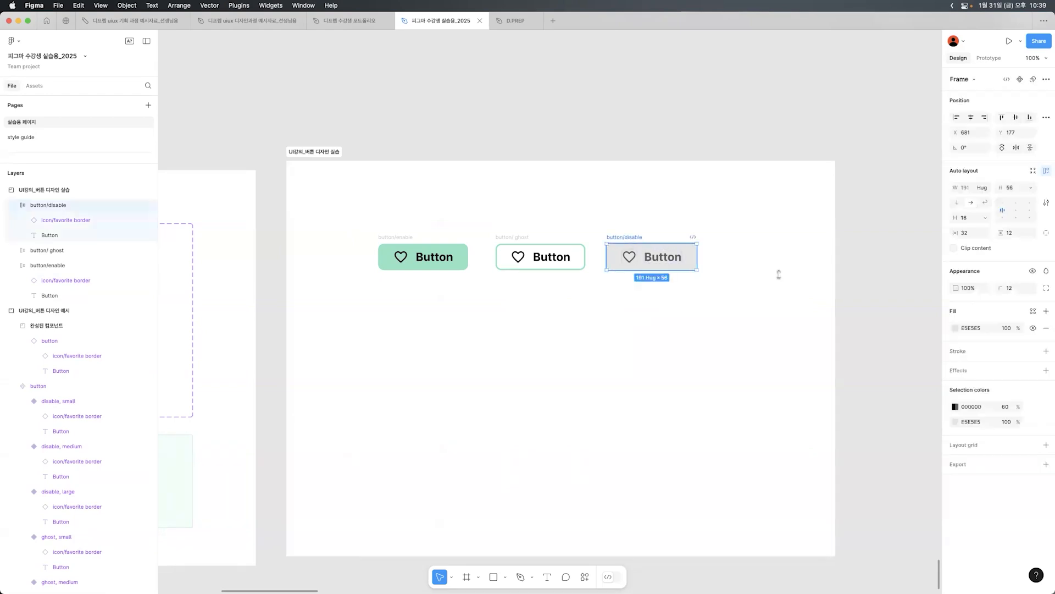
pyautogui.click(954, 328)
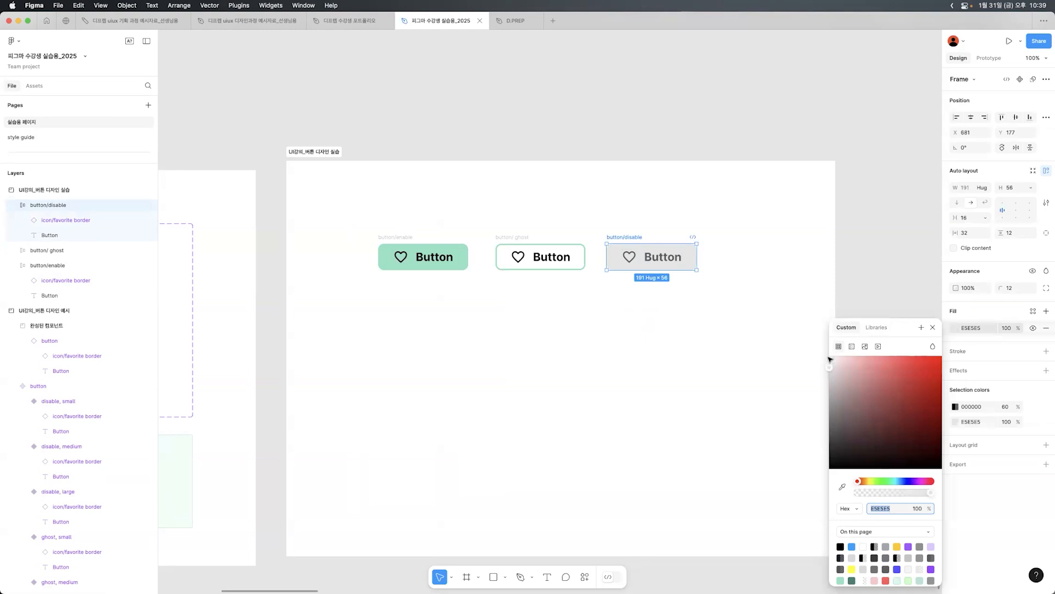
pyautogui.click(679, 265)
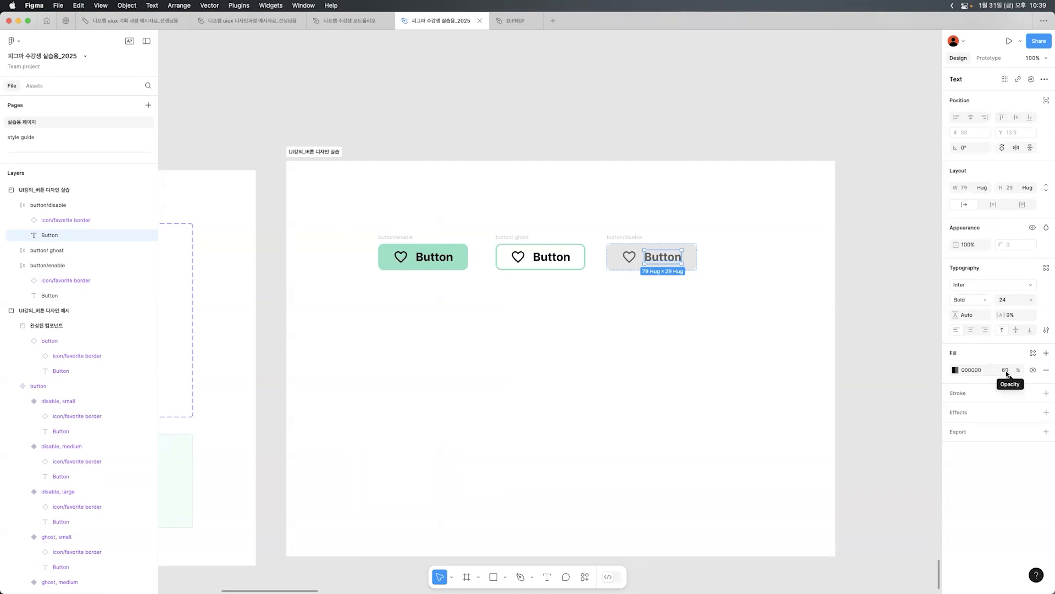
pyautogui.click(753, 372)
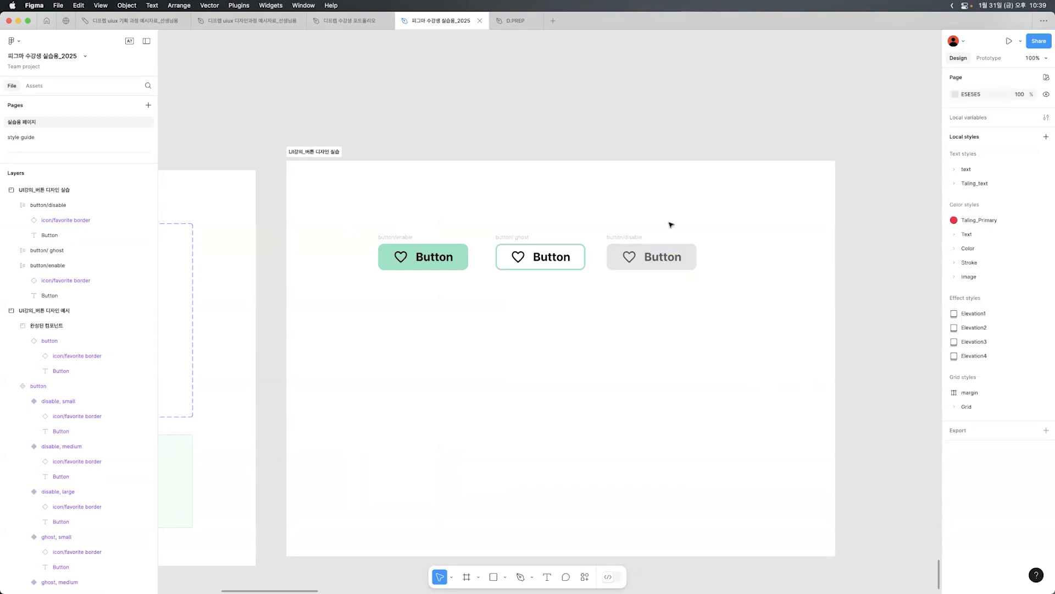
pyautogui.click(708, 237)
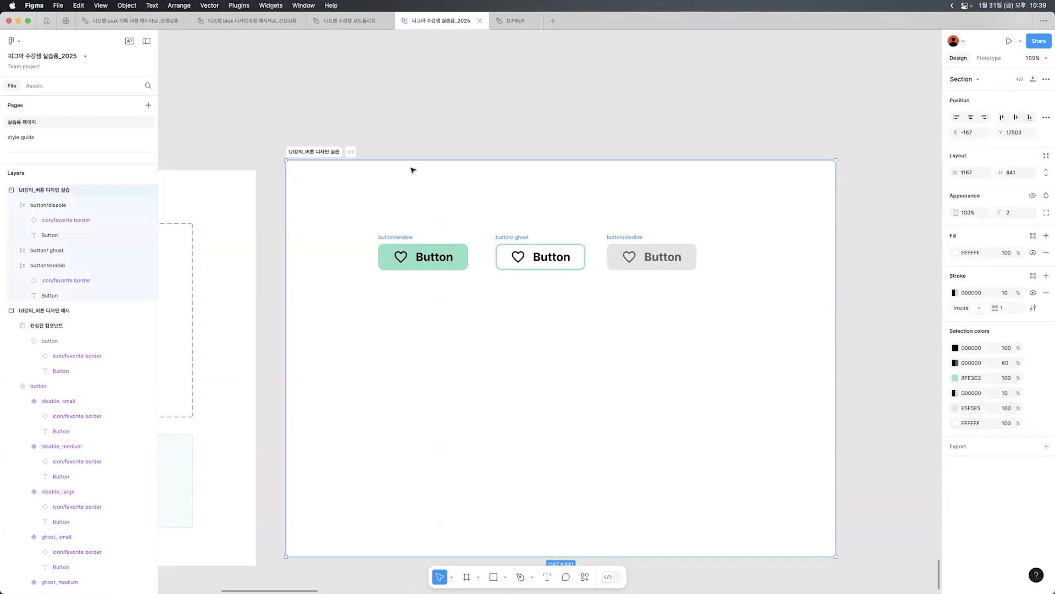
pyautogui.click(398, 178)
pyautogui.click(394, 237)
pyautogui.moveTo(504, 188); pyautogui.dragTo(537, 293)
pyautogui.click(632, 204)
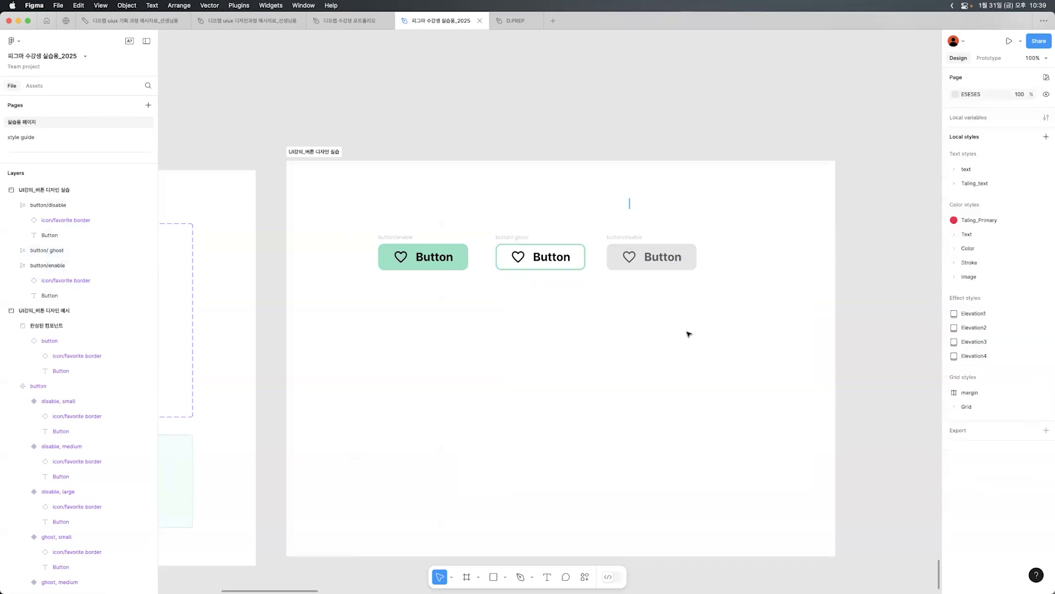
pyautogui.hscroll(-2, 648, 323)
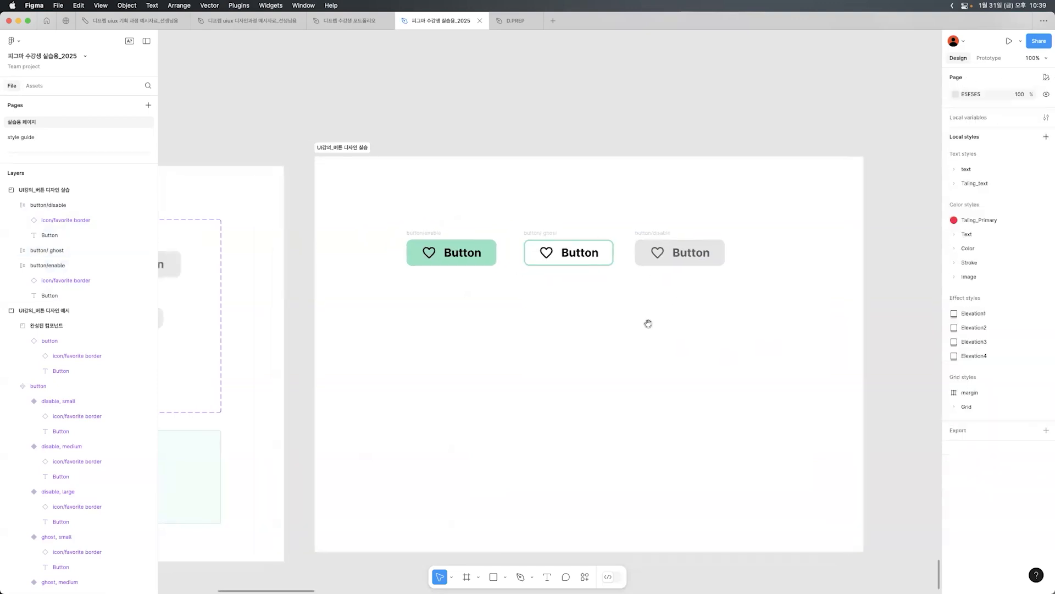
# - Rename the green button frame as button/enable/large
pyautogui.moveTo(765, 323); pyautogui.dragTo(435, 221)
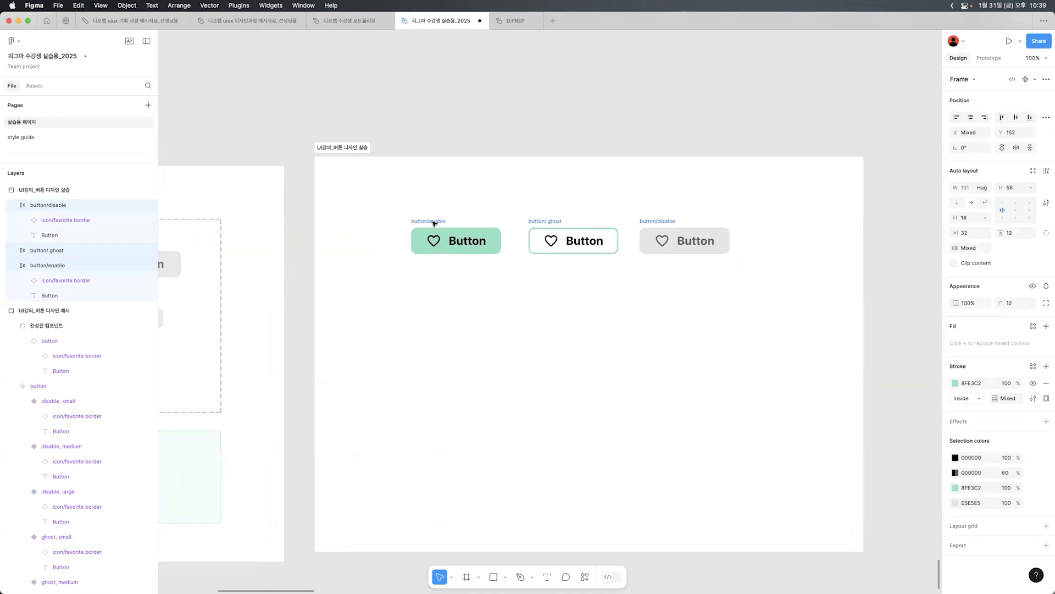
pyautogui.doubleClick(440, 221)
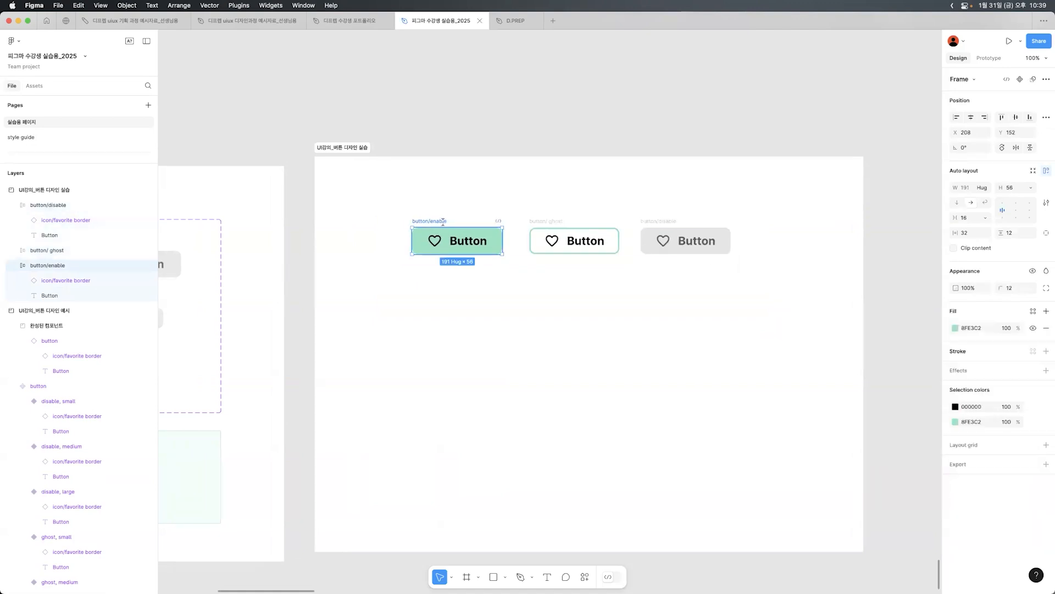
pyautogui.write(',')
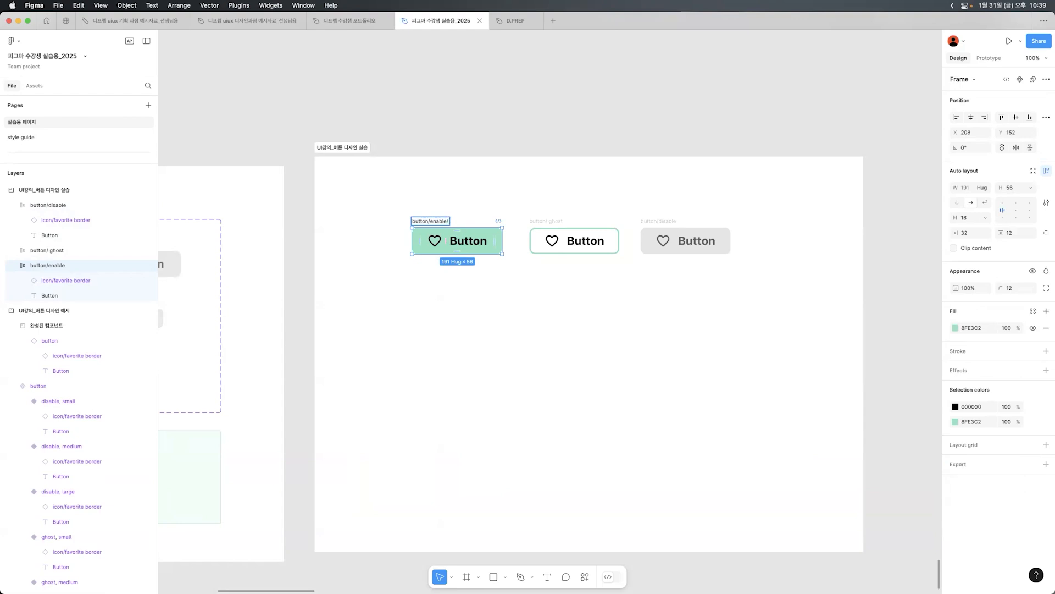
pyautogui.write('large')
pyautogui.click(469, 216)
pyautogui.click(454, 222)
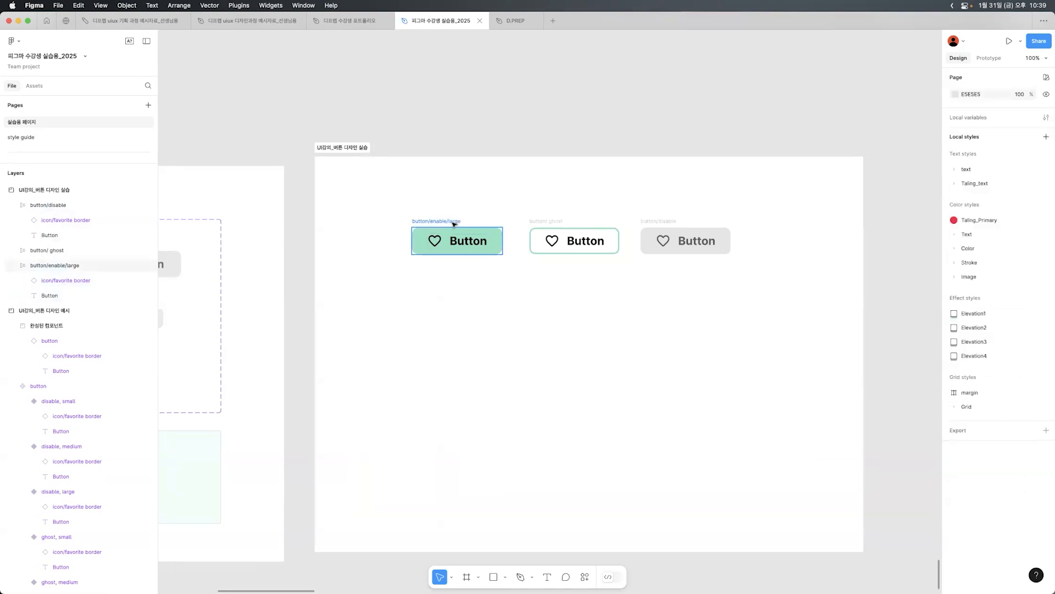
# - Append the copied /large suffix from the enable frame's name to the ghost button frame's name
pyautogui.click(551, 220)
pyautogui.doubleClick(552, 220)
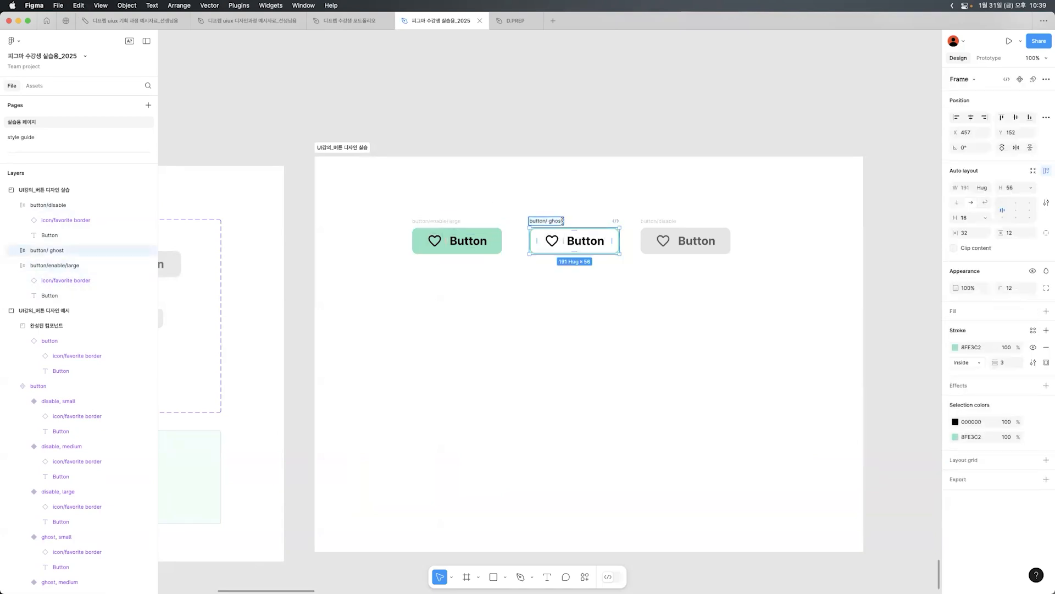
pyautogui.doubleClick(444, 221)
pyautogui.moveTo(446, 221); pyautogui.dragTo(465, 222)
pyautogui.press('super+c')
pyautogui.doubleClick(555, 222)
pyautogui.press('Right')
pyautogui.press('super+v')
pyautogui.click(659, 210)
# - Append the same /large suffix to the disable button frame's name
pyautogui.doubleClick(671, 222)
pyautogui.press('Right')
pyautogui.press('super+v')
pyautogui.click(718, 197)
# - Duplicate the row of enable, ghost and disable buttons twice downward to form three evenly spaced rows
pyautogui.scroll(1, 709, 242)
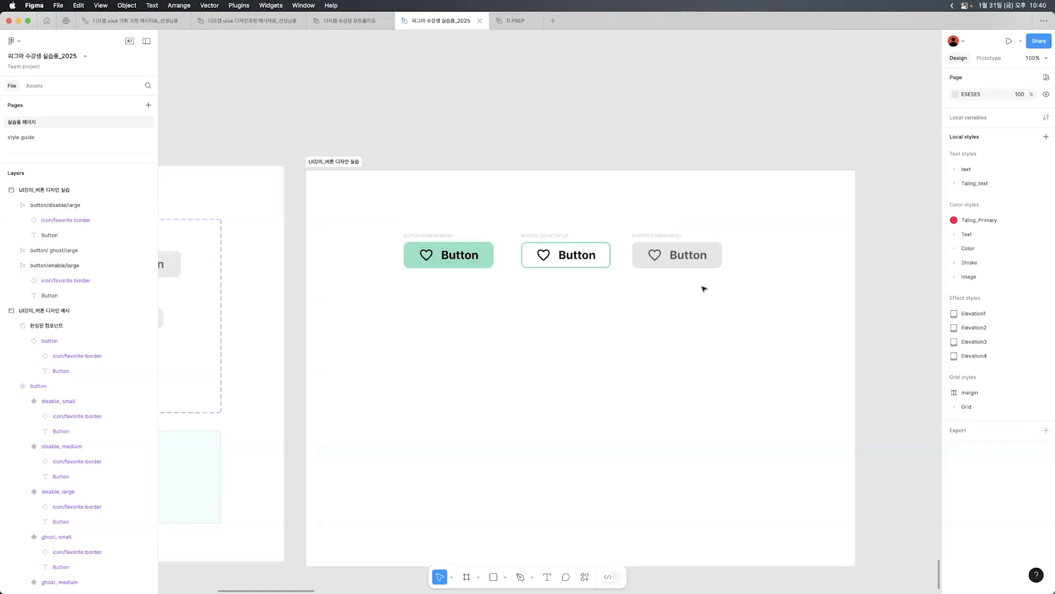
pyautogui.moveTo(360, 216); pyautogui.dragTo(755, 304)
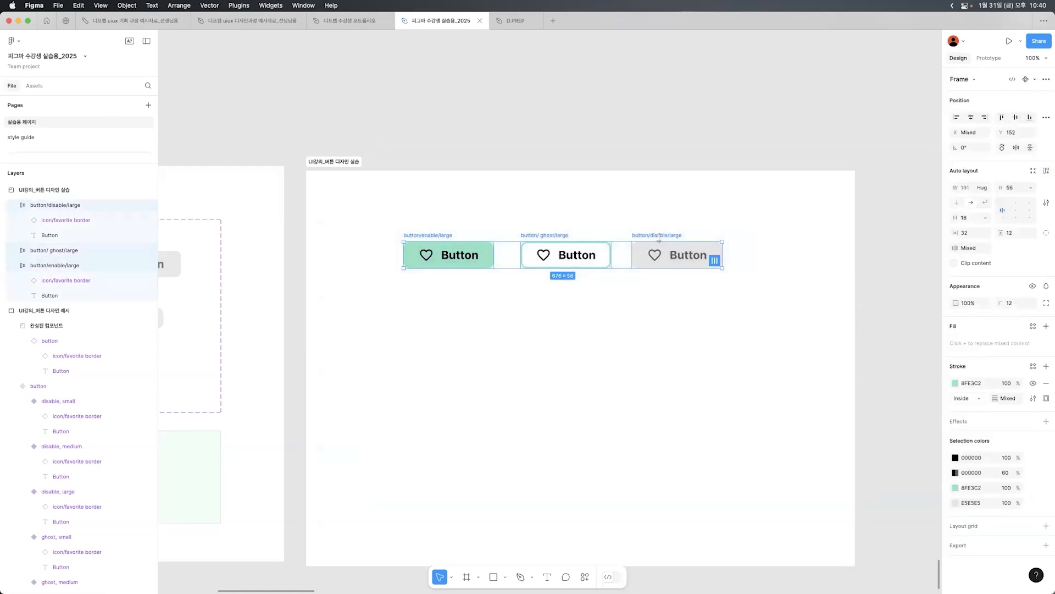
pyautogui.moveTo(662, 238); pyautogui.dragTo(657, 371)
pyautogui.click(421, 215)
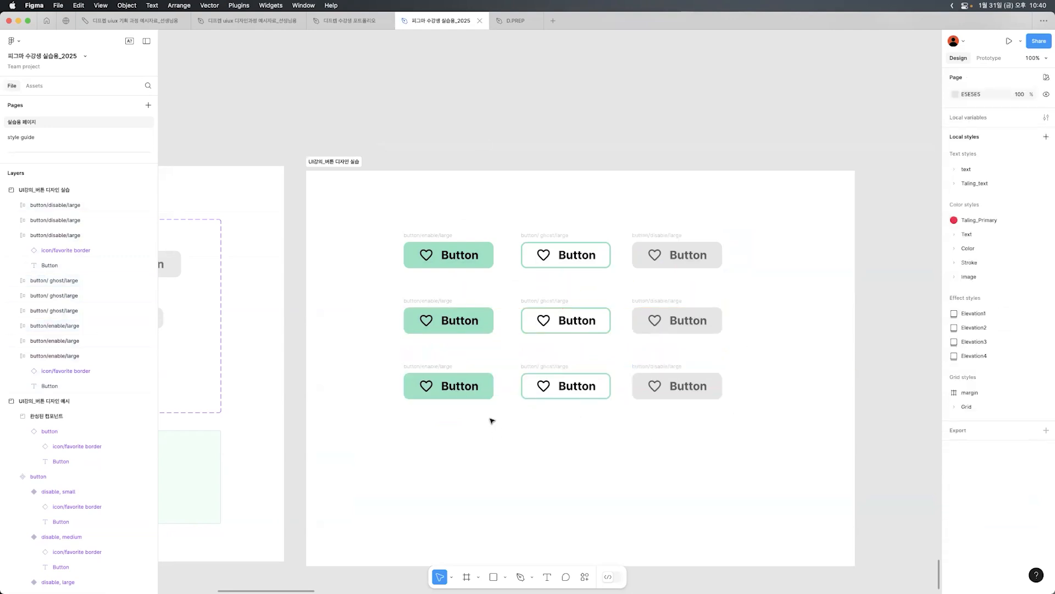
# - Examine the example component's medium enable variant for its frame height, label font size and heart icon size
pyautogui.moveTo(260, 396); pyautogui.dragTo(686, 400)
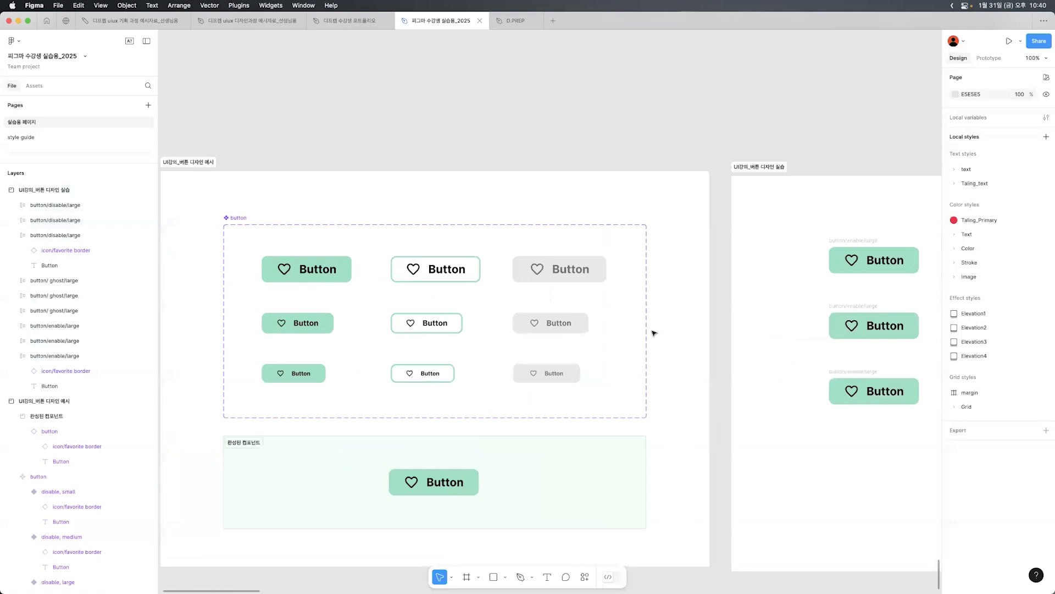
pyautogui.click(496, 321)
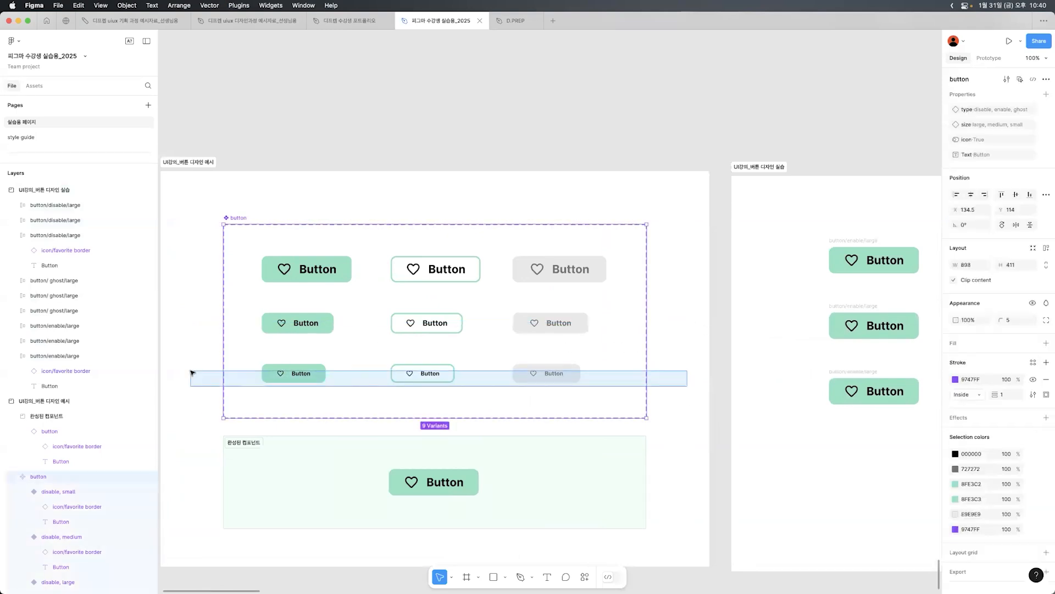
pyautogui.click(774, 168)
pyautogui.moveTo(799, 165); pyautogui.dragTo(368, 140)
pyautogui.click(374, 282)
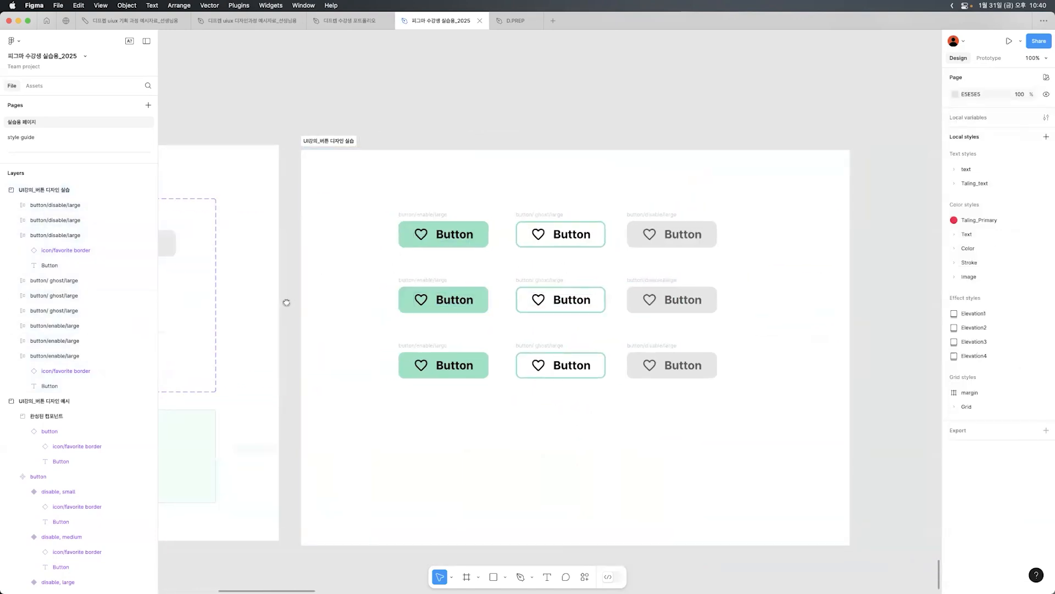
pyautogui.moveTo(287, 302); pyautogui.dragTo(625, 289)
pyautogui.click(192, 282)
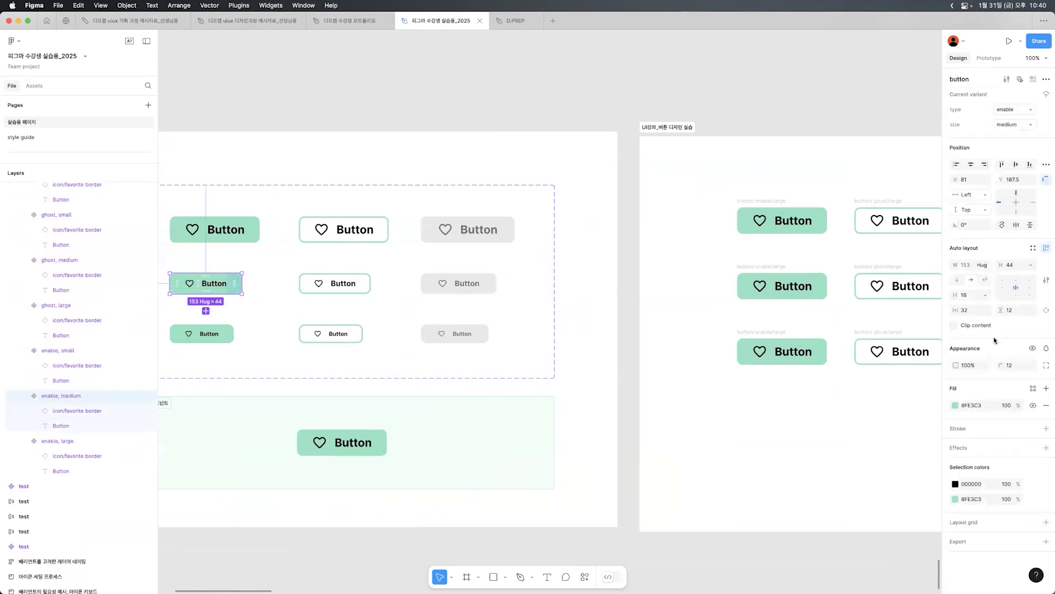
pyautogui.click(206, 287)
pyautogui.doubleClick(209, 284)
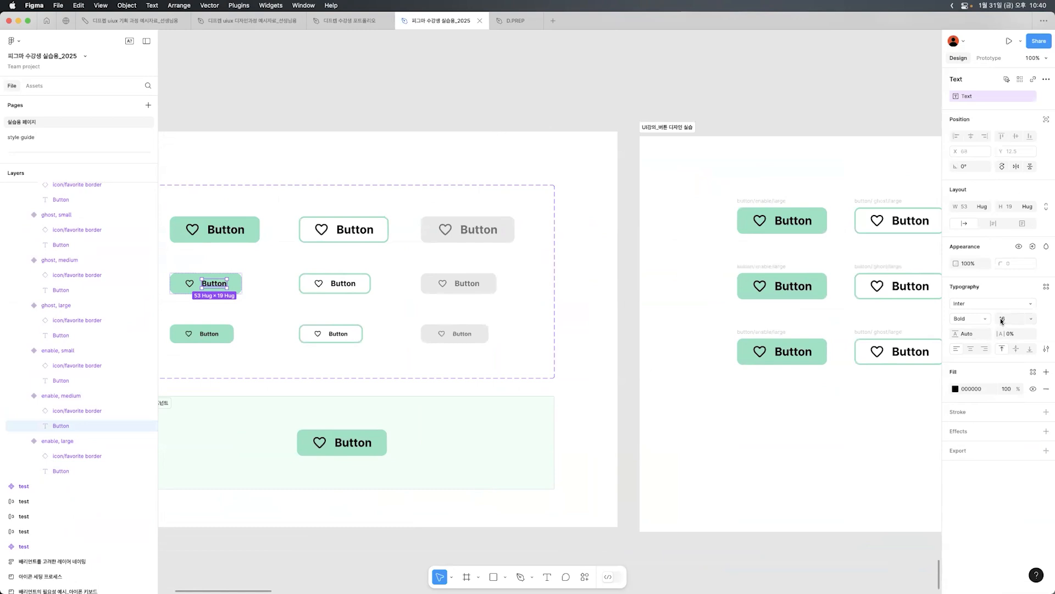
pyautogui.click(189, 283)
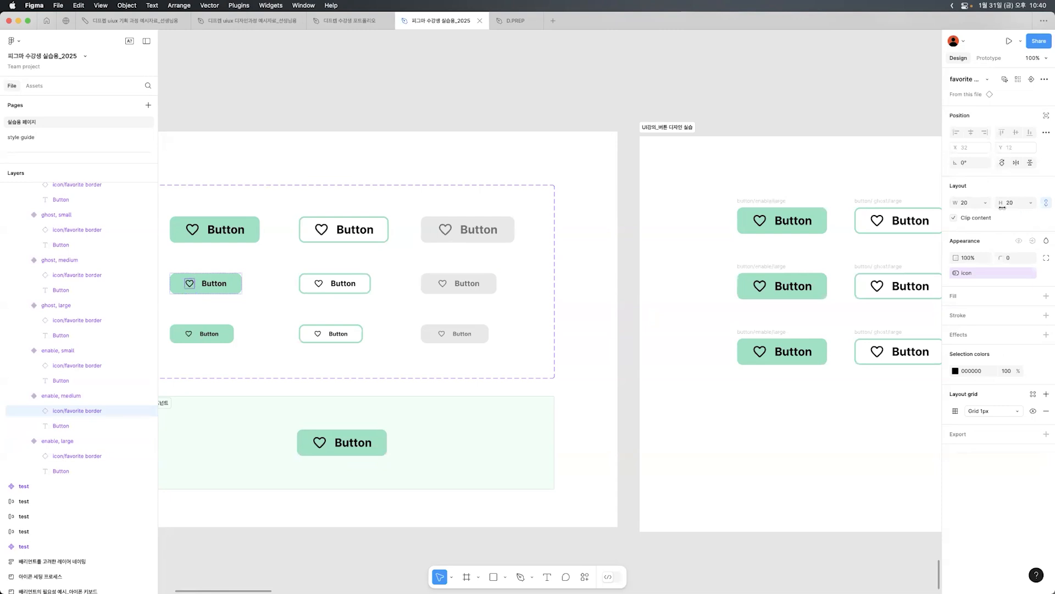
# - Set the label font size of the second-row enable button in the practice section to 20
pyautogui.click(855, 254)
pyautogui.hscroll(5, 587, 259)
pyautogui.hscroll(2, 588, 258)
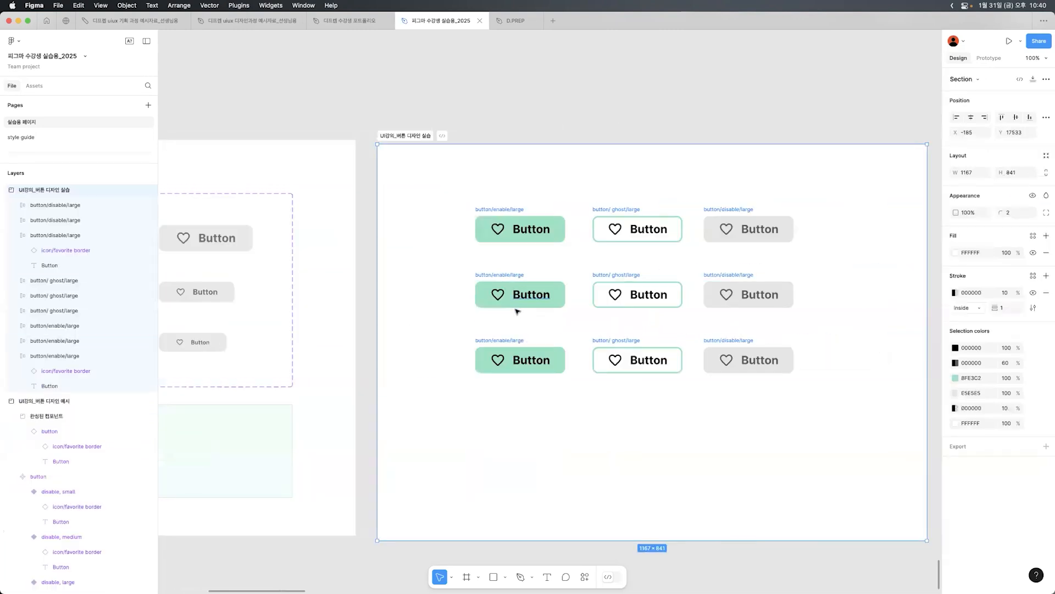
pyautogui.doubleClick(516, 294)
pyautogui.click(1003, 300)
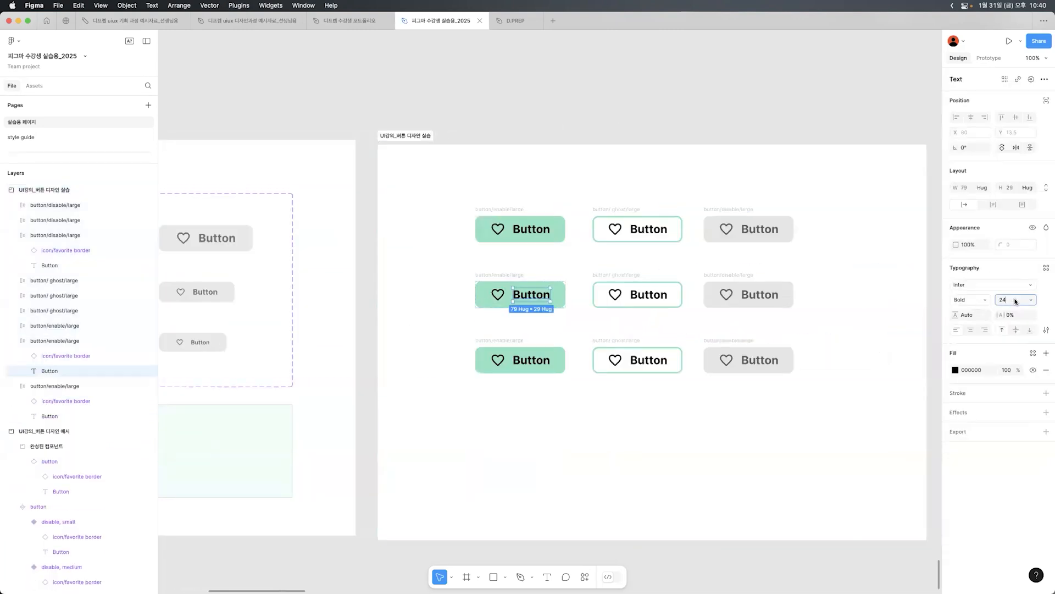
pyautogui.write('20')
pyautogui.press('Return')
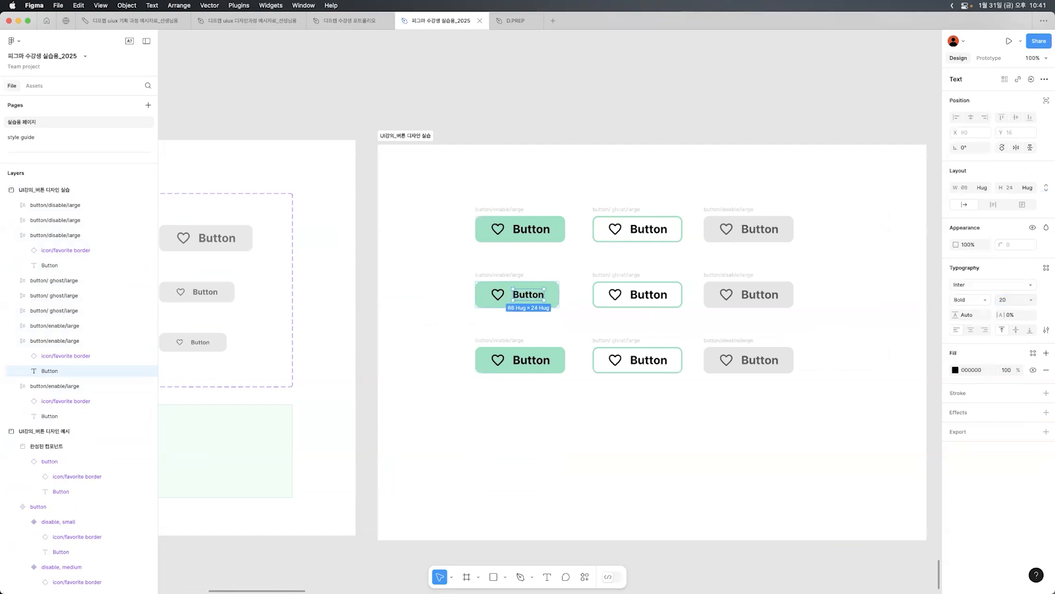
# - Resize the heart icon of the second-row enable button to 24 × 24
pyautogui.click(498, 297)
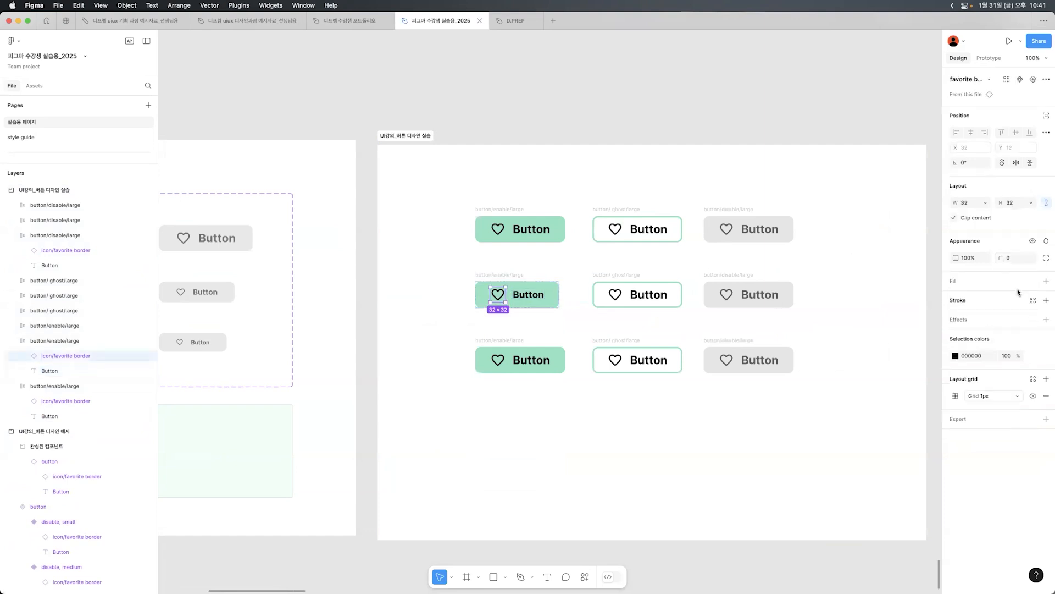
pyautogui.click(1019, 205)
pyautogui.click(985, 215)
pyautogui.click(976, 205)
pyautogui.click(641, 257)
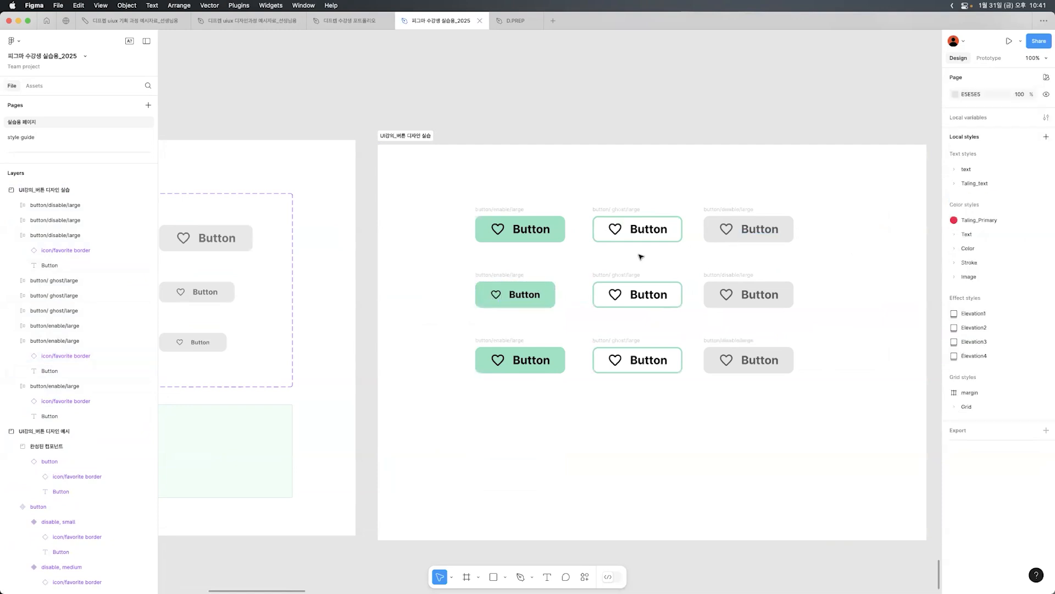
# - Set the second-row ghost button's label font size to 20 and its heart icon to 24 × 24
pyautogui.doubleClick(637, 292)
pyautogui.doubleClick(637, 291)
pyautogui.click(1016, 301)
pyautogui.write('20')
pyautogui.press('Return')
pyautogui.click(614, 297)
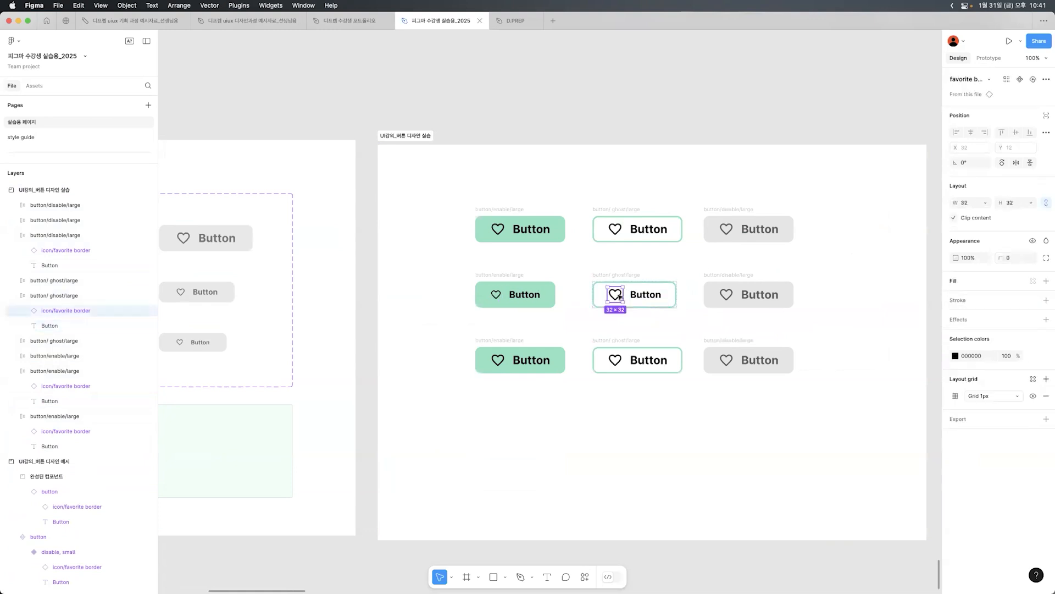
pyautogui.write('24')
pyautogui.press('Return')
# - Set the second-row disable button's label font size to 20 and its heart icon to 24 × 24
pyautogui.click(731, 260)
pyautogui.doubleClick(766, 298)
pyautogui.click(1011, 301)
pyautogui.write('20')
pyautogui.press('Return')
pyautogui.click(725, 295)
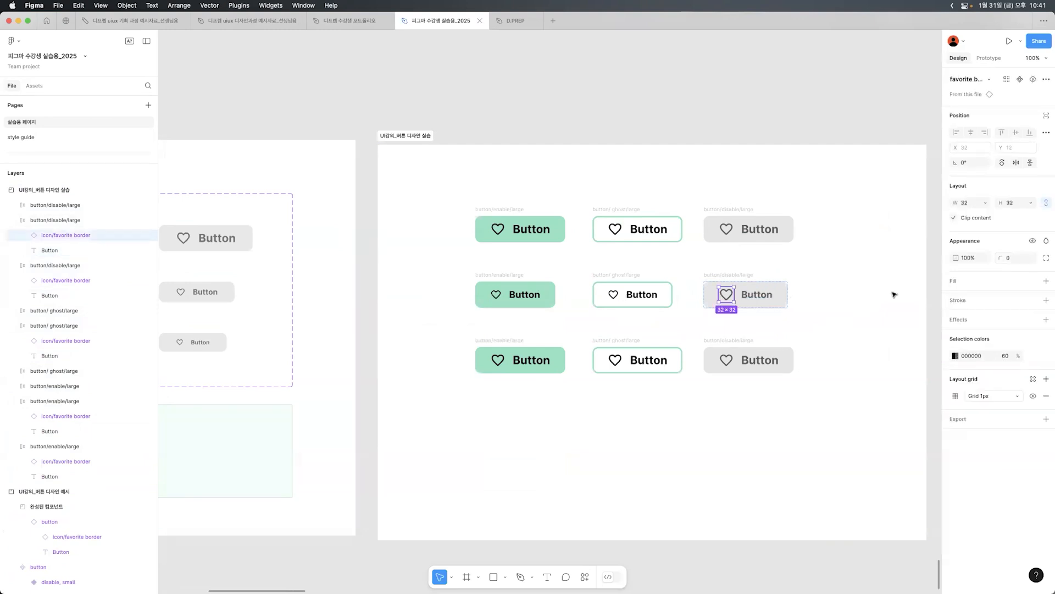
pyautogui.click(970, 204)
pyautogui.write('24')
pyautogui.press('Return')
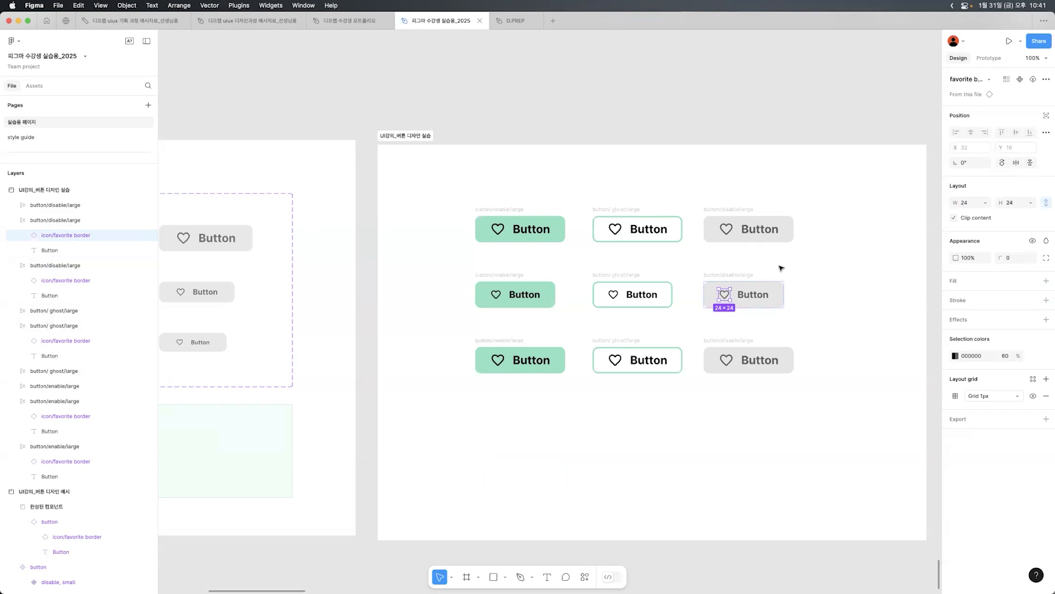
pyautogui.click(797, 265)
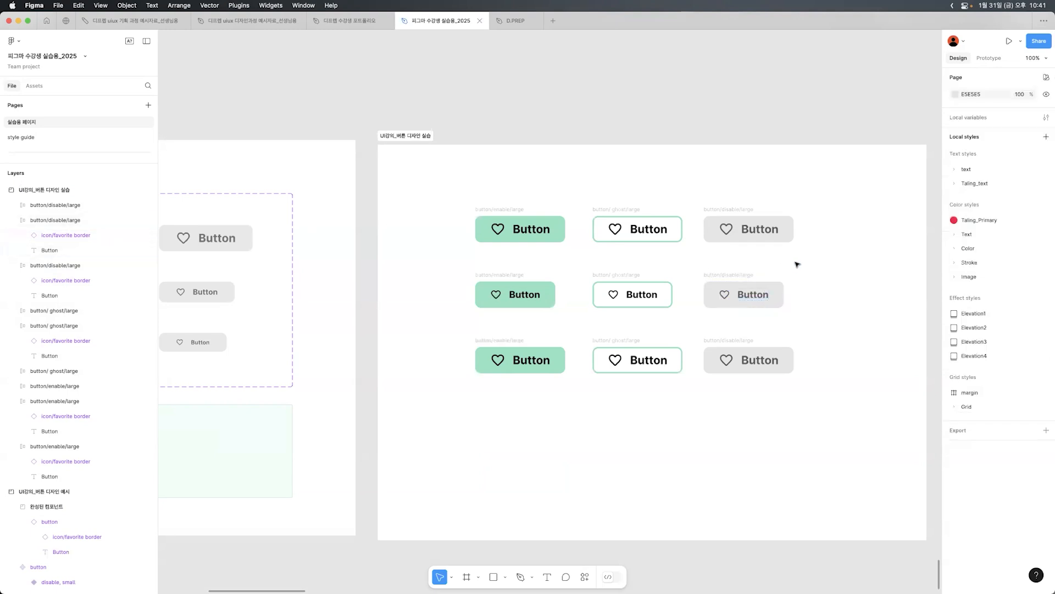
# - Check the second-row disable button's label and icon, and compare the top enable frame's height with the example's medium disable variant
pyautogui.keyDown('super'); pyautogui.click(752, 298); pyautogui.keyUp('super')
pyautogui.keyDown('super'); pyautogui.click(724, 295); pyautogui.keyUp('super')
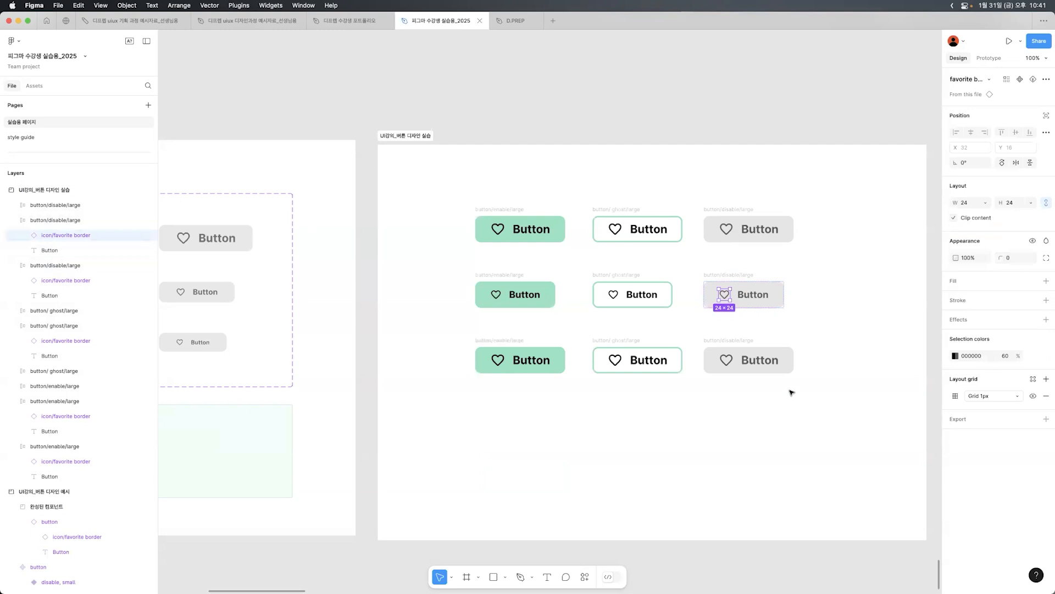
pyautogui.click(828, 326)
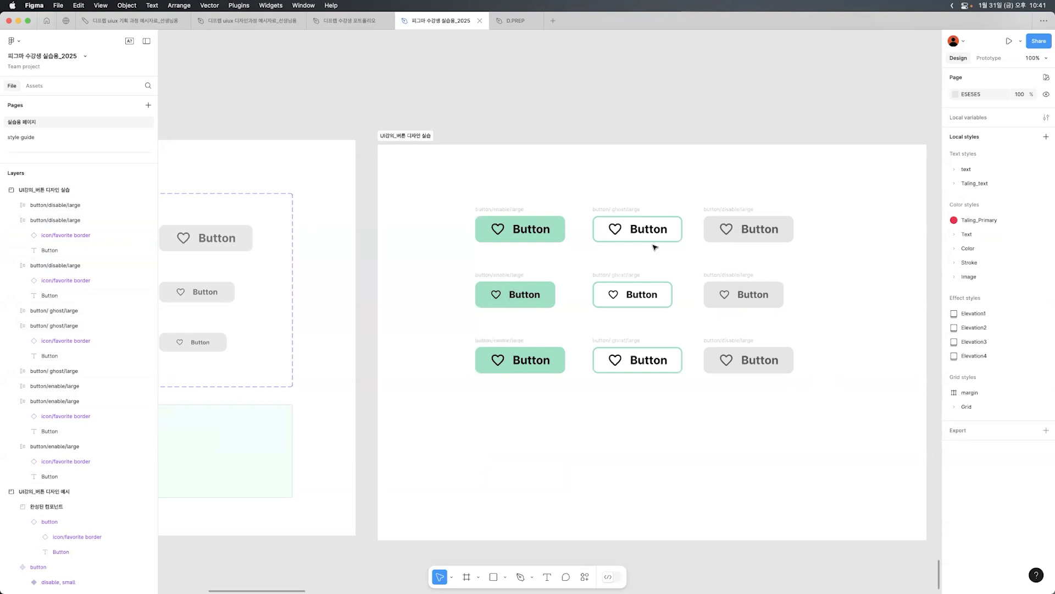
pyautogui.click(555, 222)
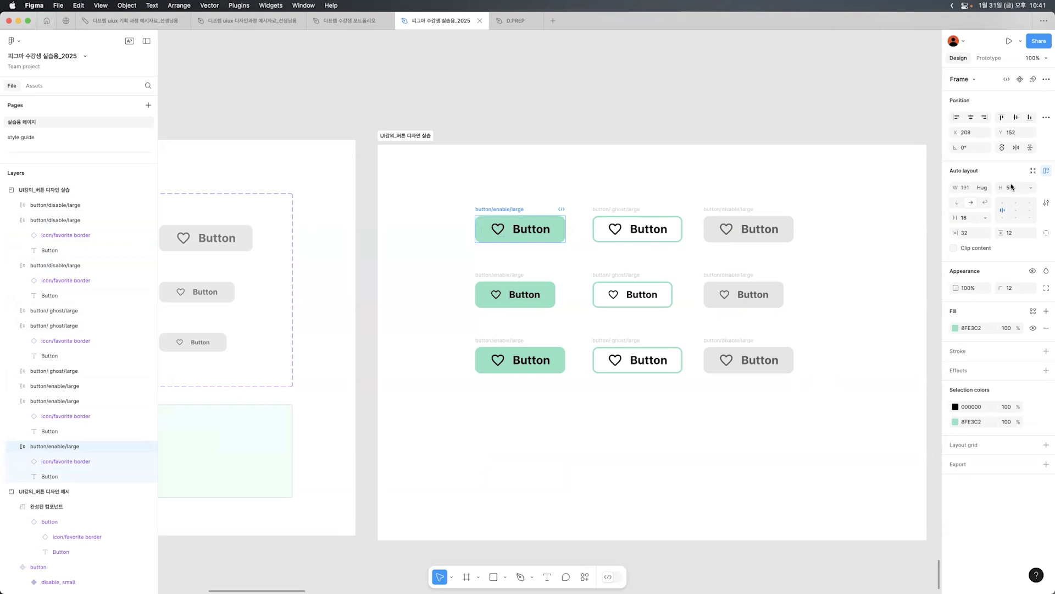
pyautogui.click(197, 291)
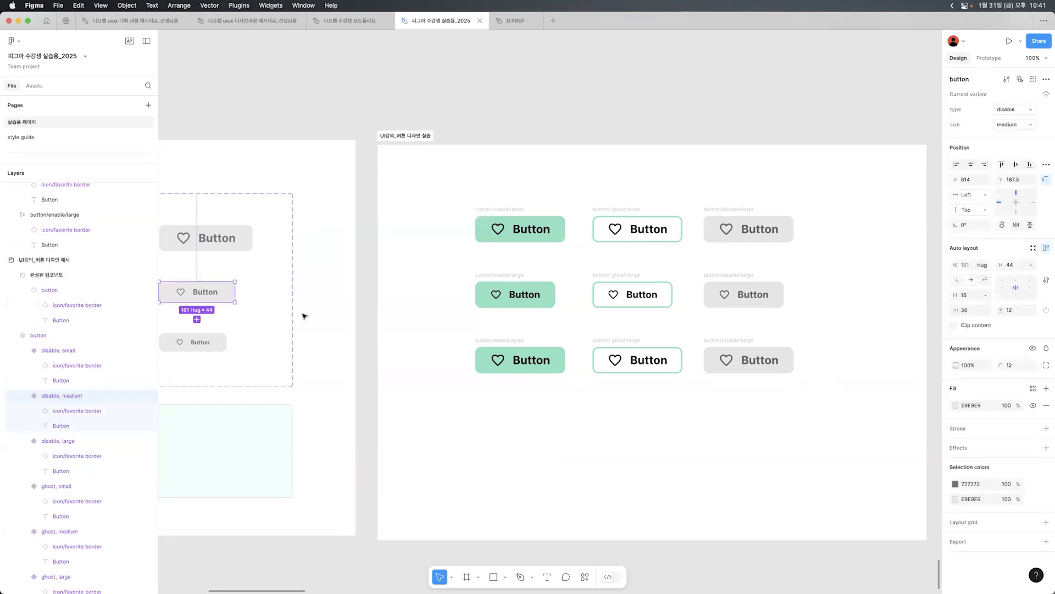
# - Move the practice section slightly farther away from the example section
pyautogui.hscroll(-5, 413, 313)
pyautogui.hscroll(4, 518, 301)
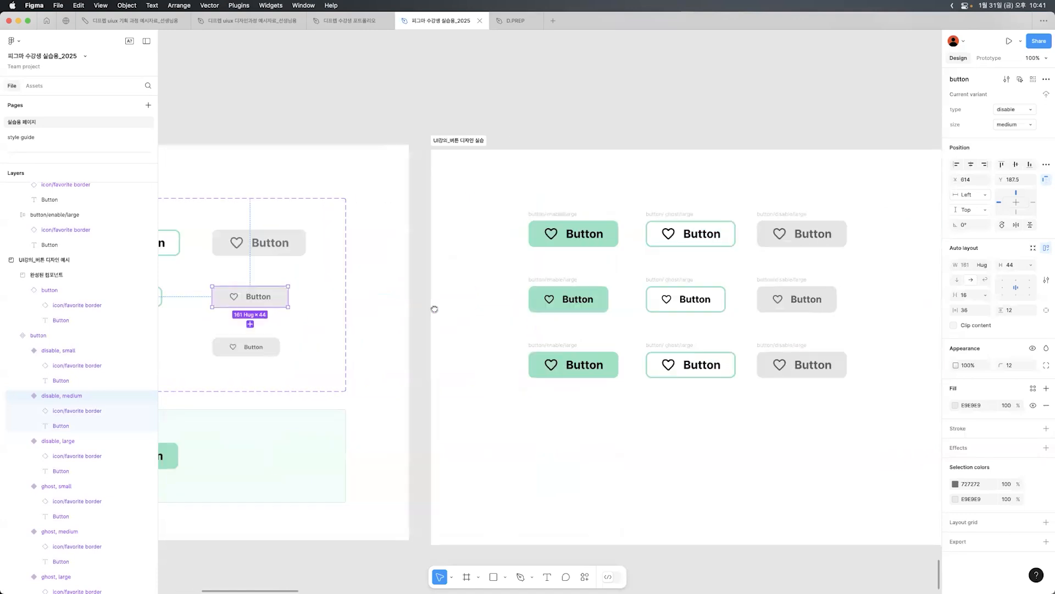
pyautogui.click(500, 273)
pyautogui.hscroll(-4, 549, 279)
pyautogui.scroll(1, 550, 279)
pyautogui.hscroll(5, 550, 279)
pyautogui.scroll(-1, 544, 279)
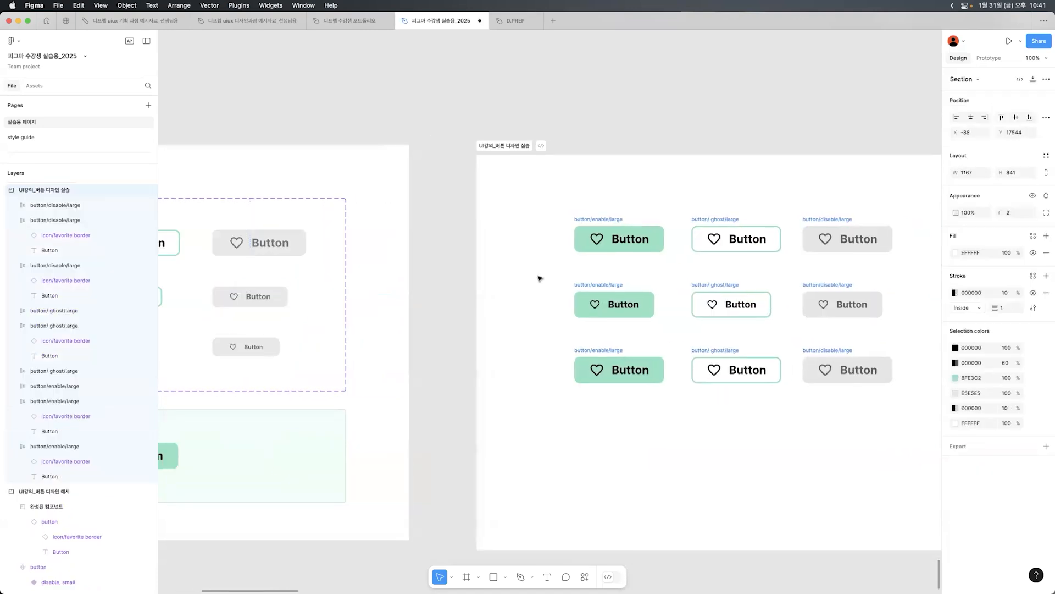
# - Set the height of the three second-row button frames to 44
pyautogui.click(612, 245)
pyautogui.doubleClick(612, 248)
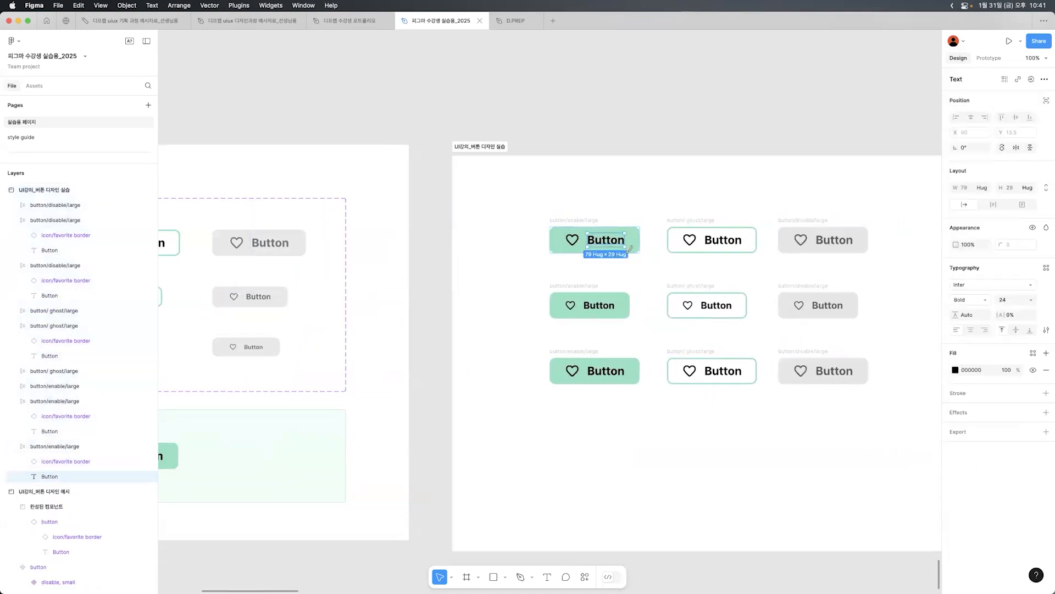
pyautogui.click(636, 246)
pyautogui.click(625, 310)
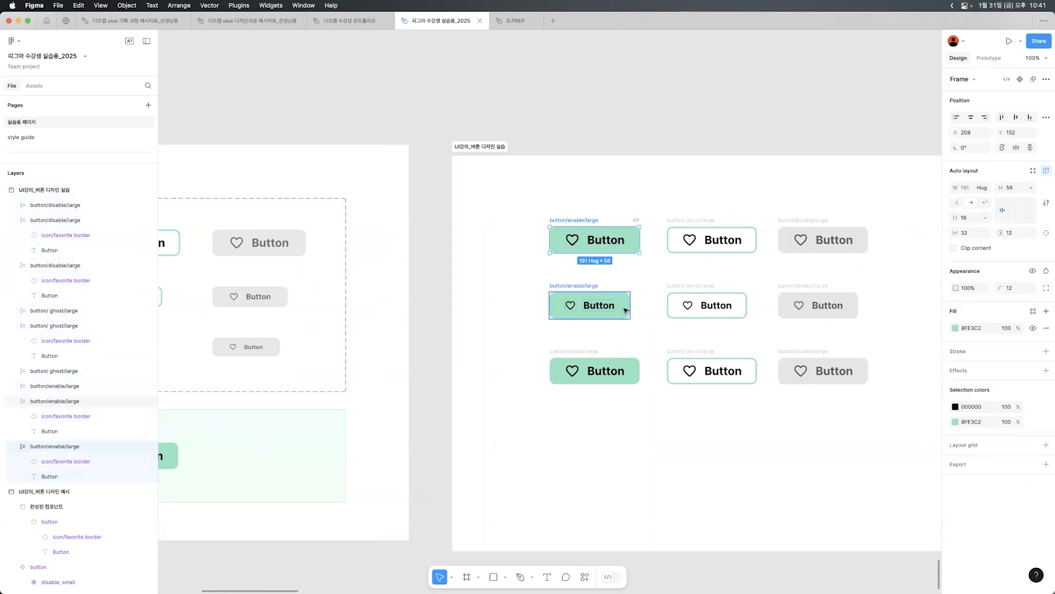
pyautogui.keyDown('shift'); pyautogui.click(740, 298); pyautogui.keyUp('shift')
pyautogui.keyDown('shift'); pyautogui.click(828, 295); pyautogui.keyUp('shift')
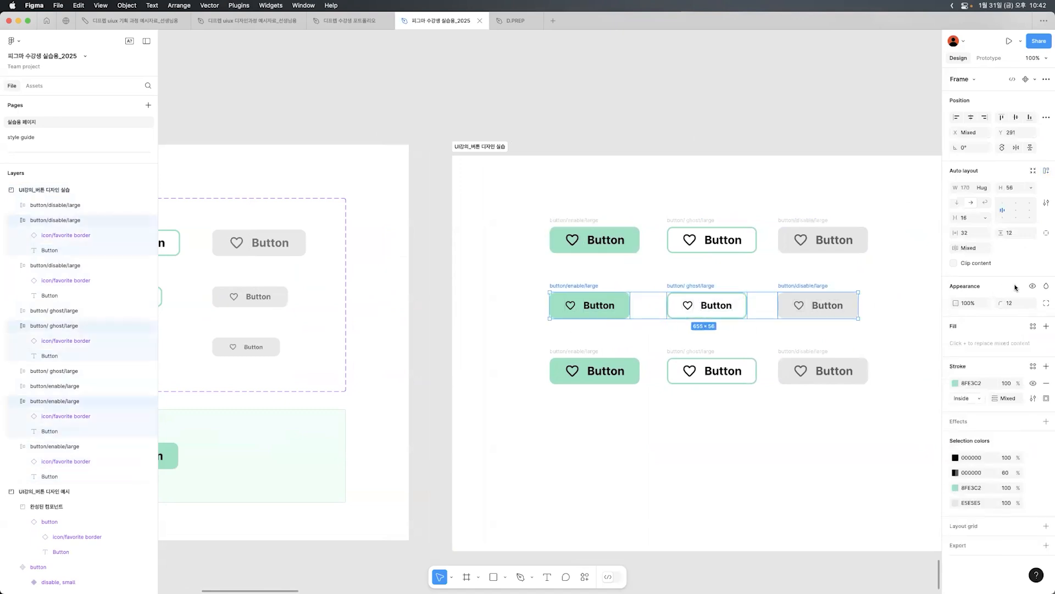
pyautogui.click(1013, 190)
pyautogui.write('44')
pyautogui.press('Return')
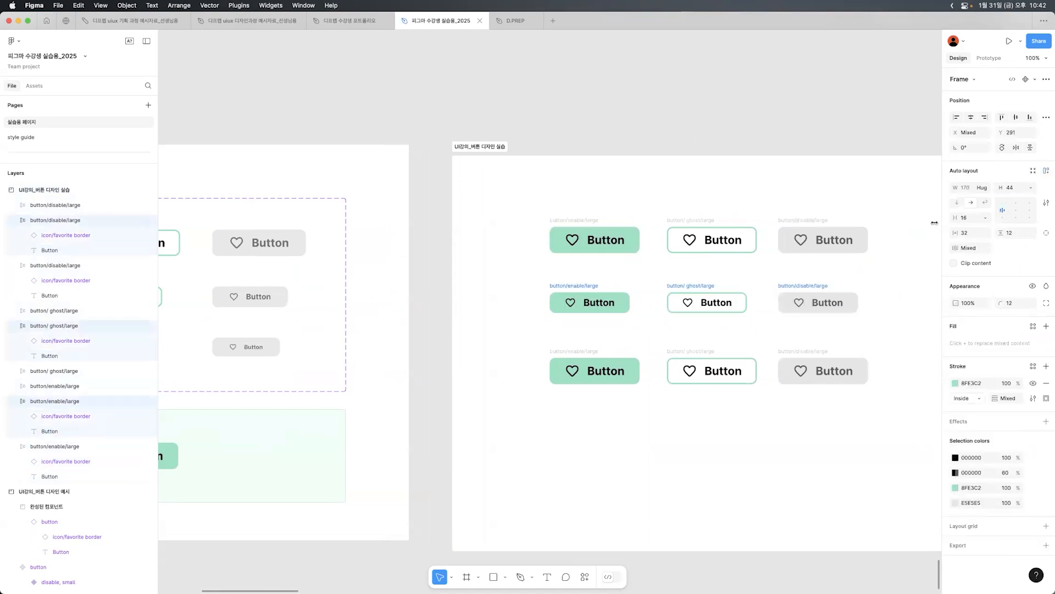
pyautogui.click(890, 332)
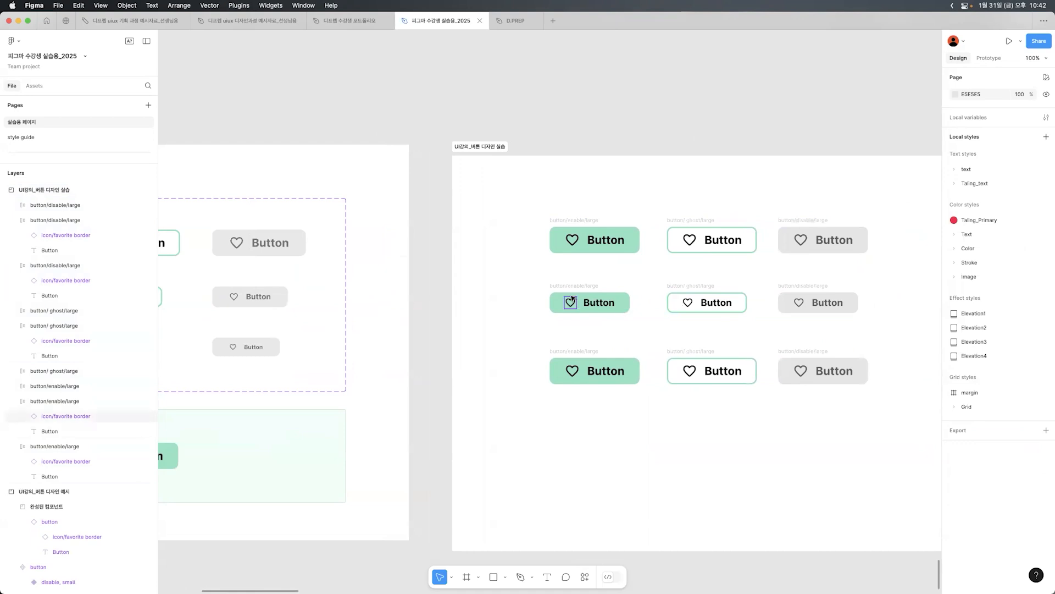
# - Rename the three second-row frames as button/enable/medium, button/ ghost/medium and button/disable/medium
pyautogui.click(587, 285)
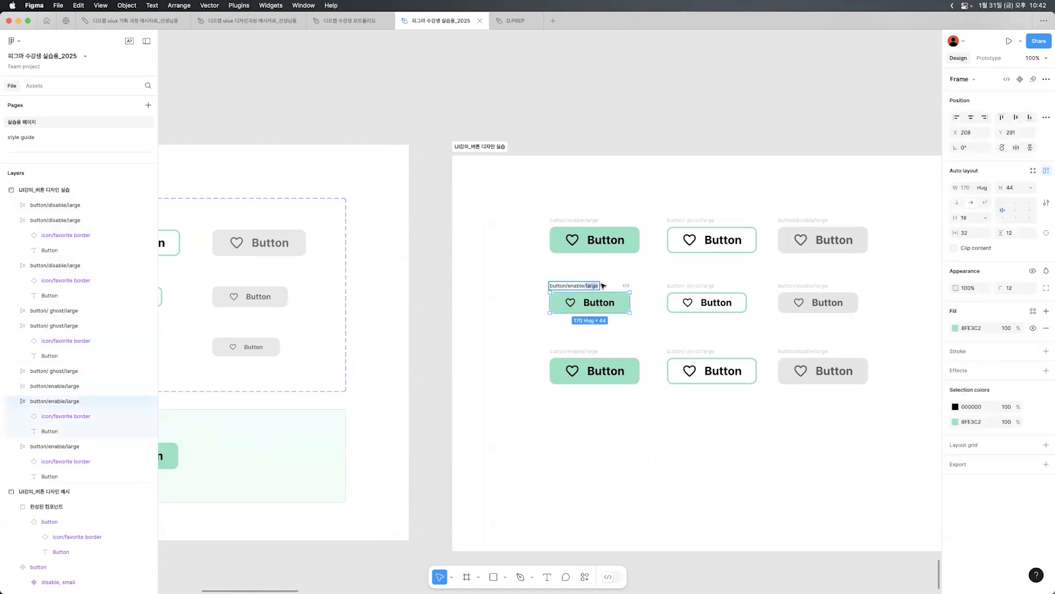
pyautogui.write('medium')
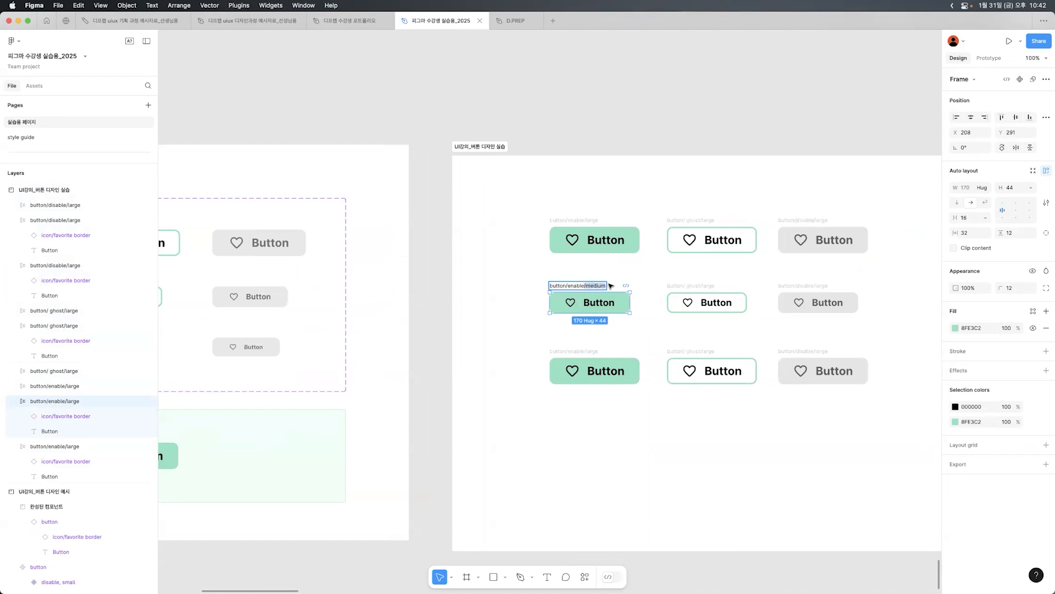
pyautogui.doubleClick(701, 284)
pyautogui.doubleClick(709, 285)
pyautogui.write('medium')
pyautogui.press('Return')
pyautogui.click(810, 287)
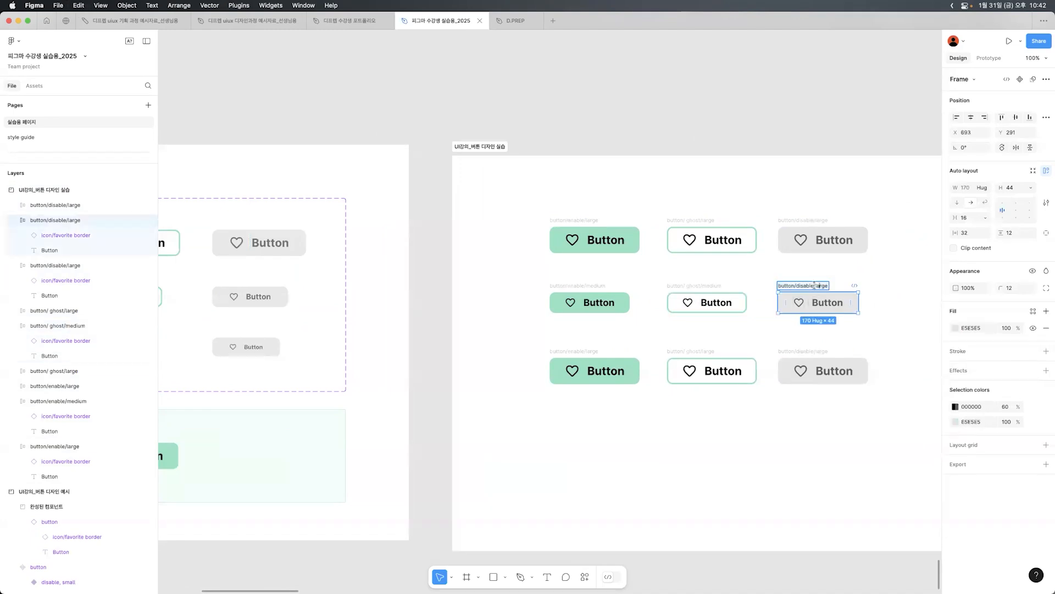
pyautogui.moveTo(827, 284)
pyautogui.mouseDown()
pyautogui.moveTo(814, 285)
pyautogui.moveTo(836, 284)
pyautogui.mouseUp()
pyautogui.write('medium')
pyautogui.click(844, 274)
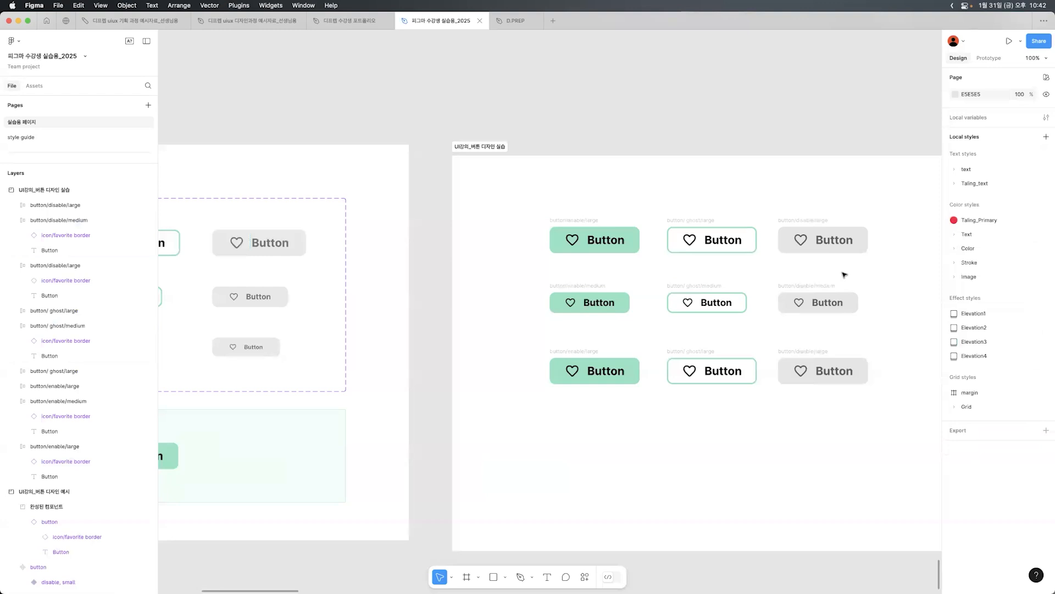
pyautogui.click(844, 274)
pyautogui.press('Escape')
# - Check the frame height, label font size and icon size of the example's small enable variant
pyautogui.hscroll(5, 808, 273)
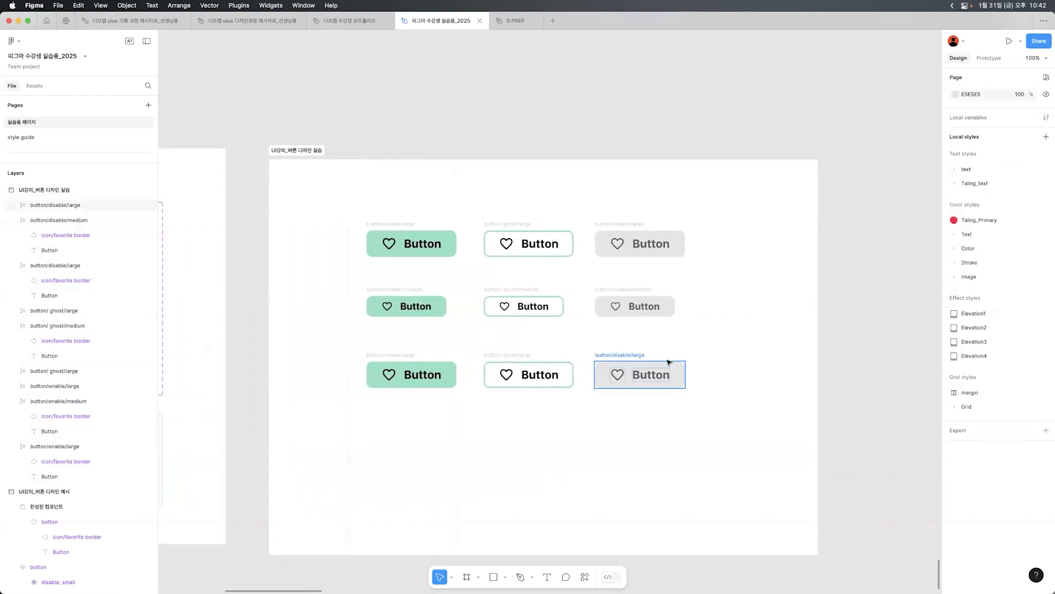
pyautogui.hscroll(-12, 389, 464)
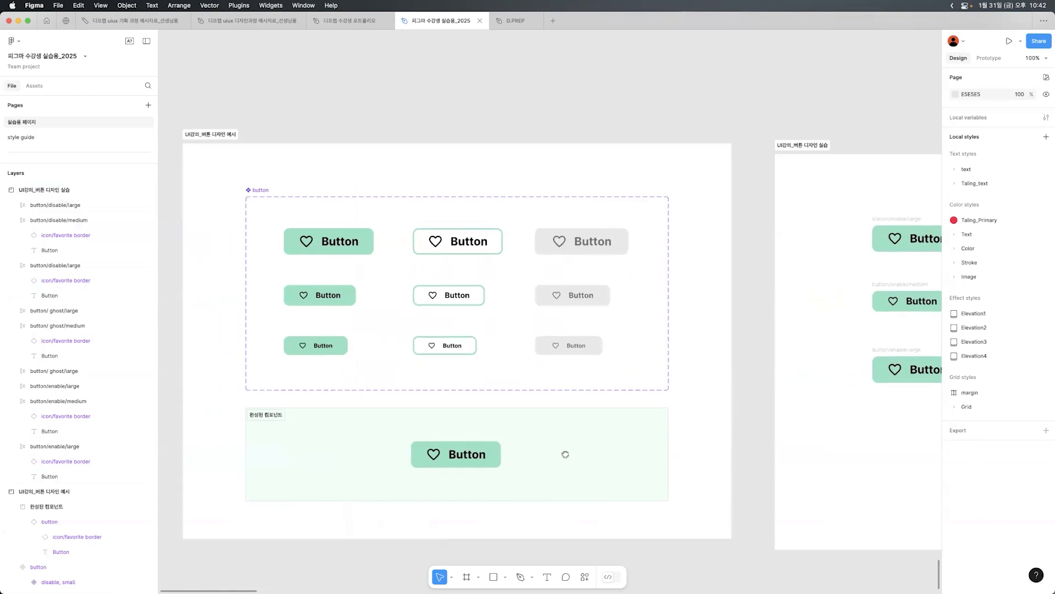
pyautogui.click(333, 347)
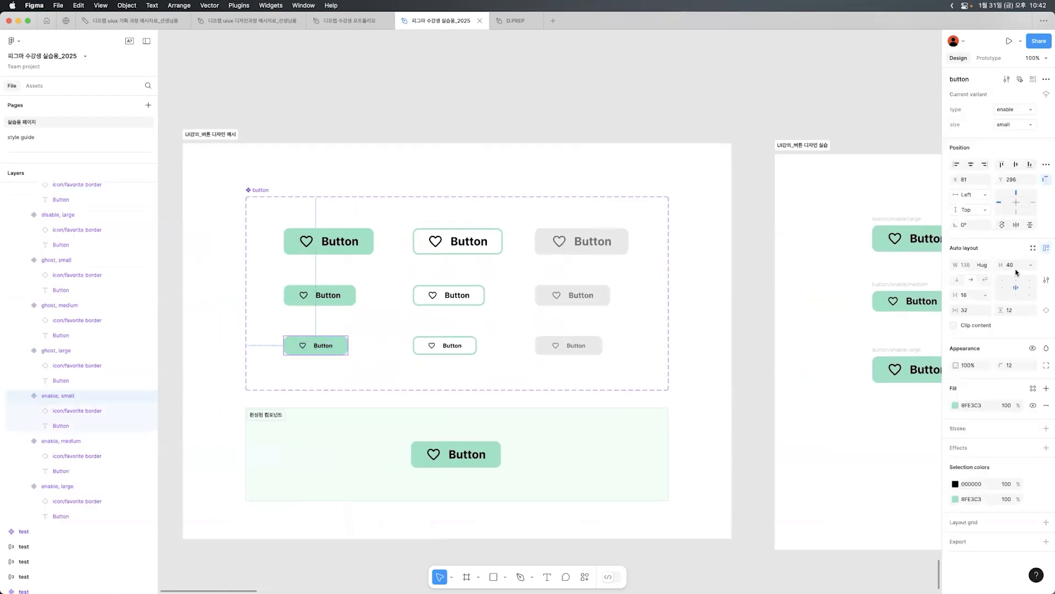
pyautogui.doubleClick(330, 348)
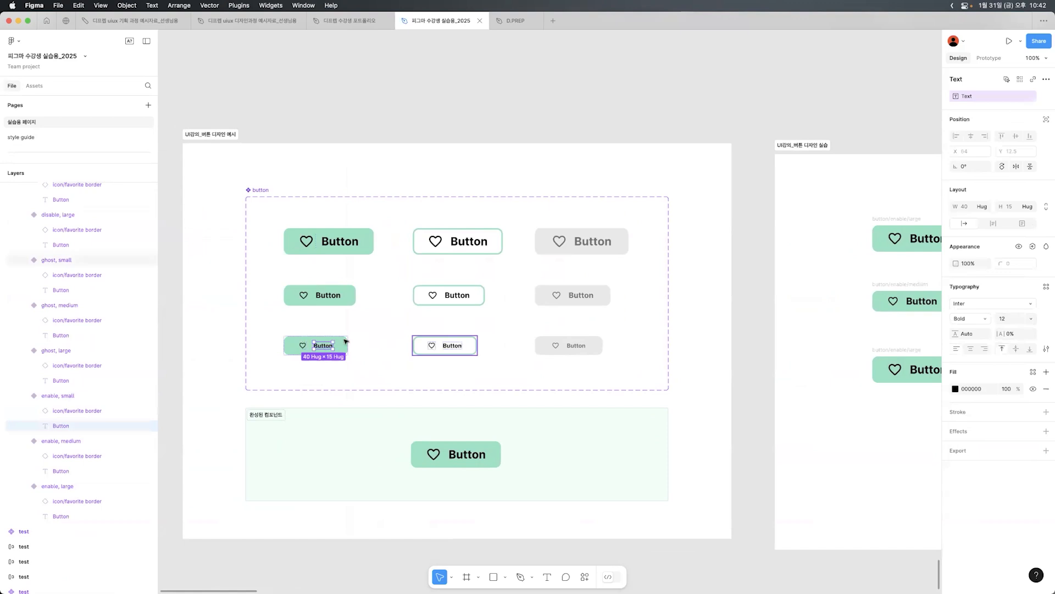
pyautogui.click(302, 345)
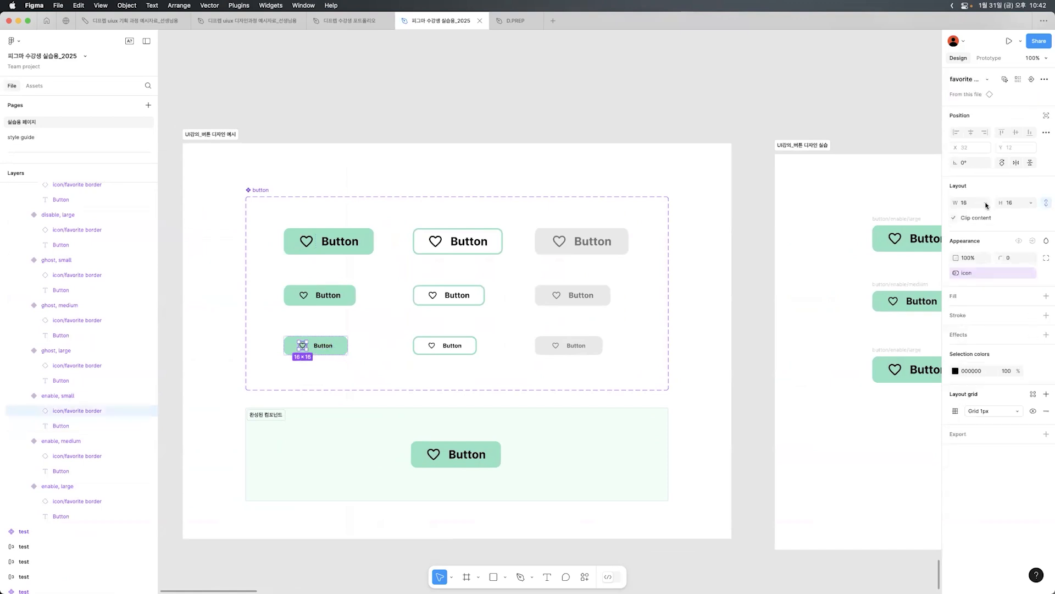
pyautogui.click(772, 262)
# - Set the third-row enable button's label font size to 12 and its heart icon to 20 × 20
pyautogui.moveTo(644, 271); pyautogui.dragTo(139, 273)
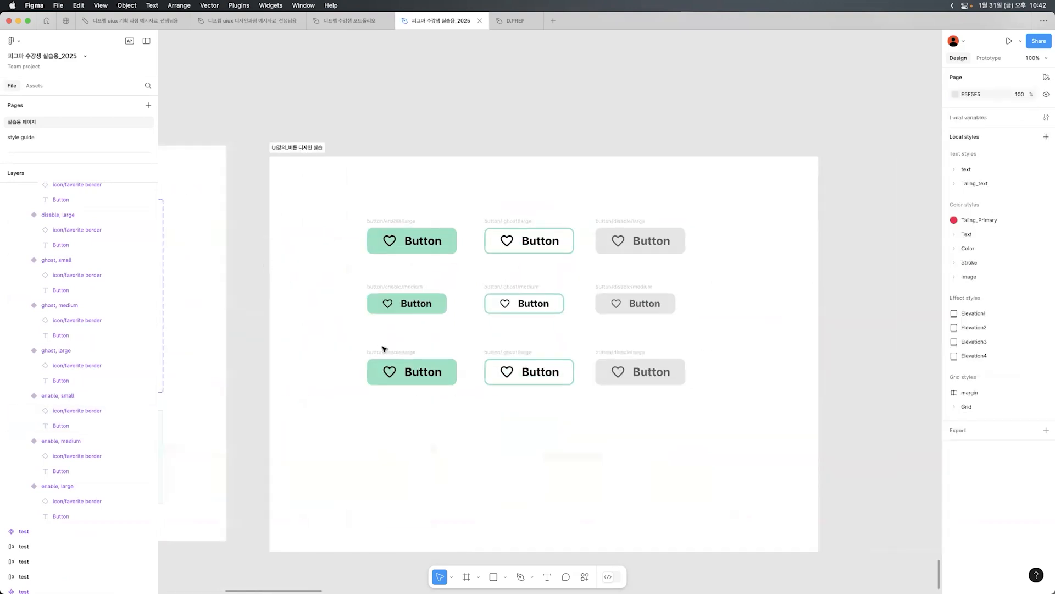
pyautogui.doubleClick(423, 372)
pyautogui.click(1014, 300)
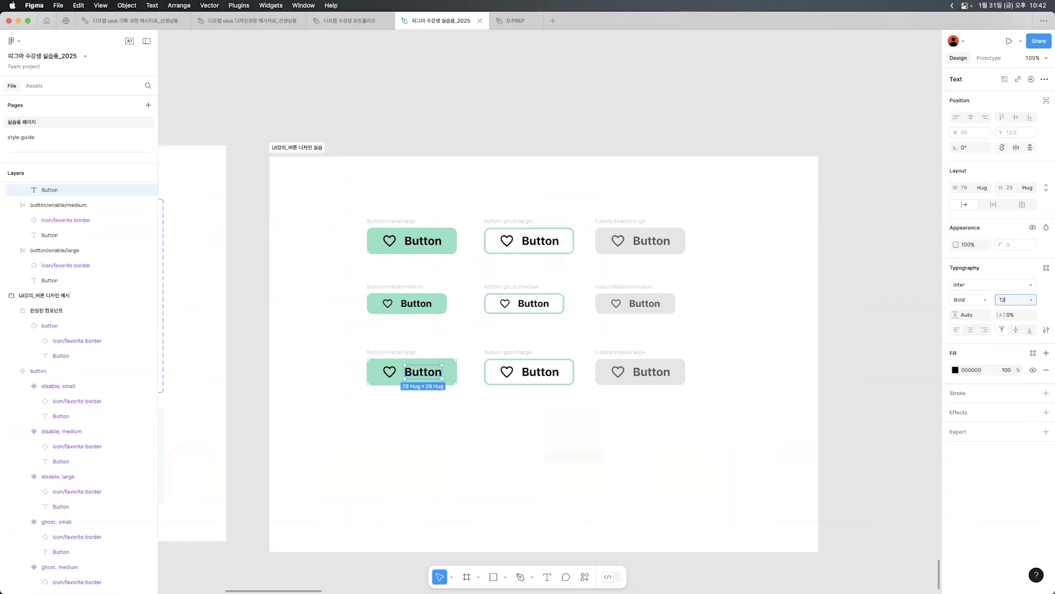
pyautogui.write('12')
pyautogui.press('Return')
pyautogui.click(389, 372)
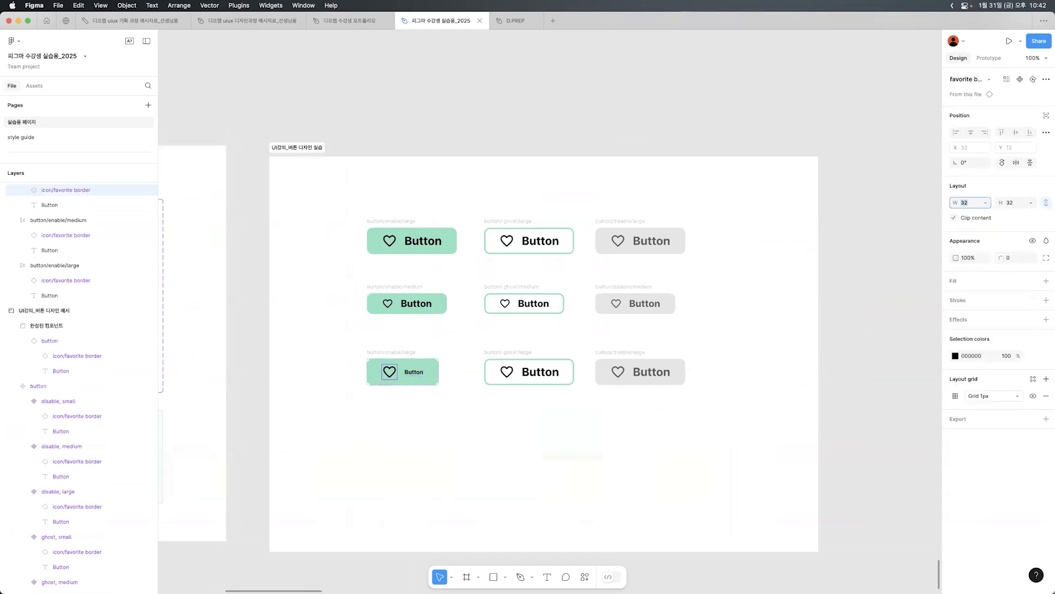
pyautogui.write('20')
pyautogui.press('Return')
pyautogui.doubleClick(540, 372)
pyautogui.click(403, 360)
pyautogui.click(311, 452)
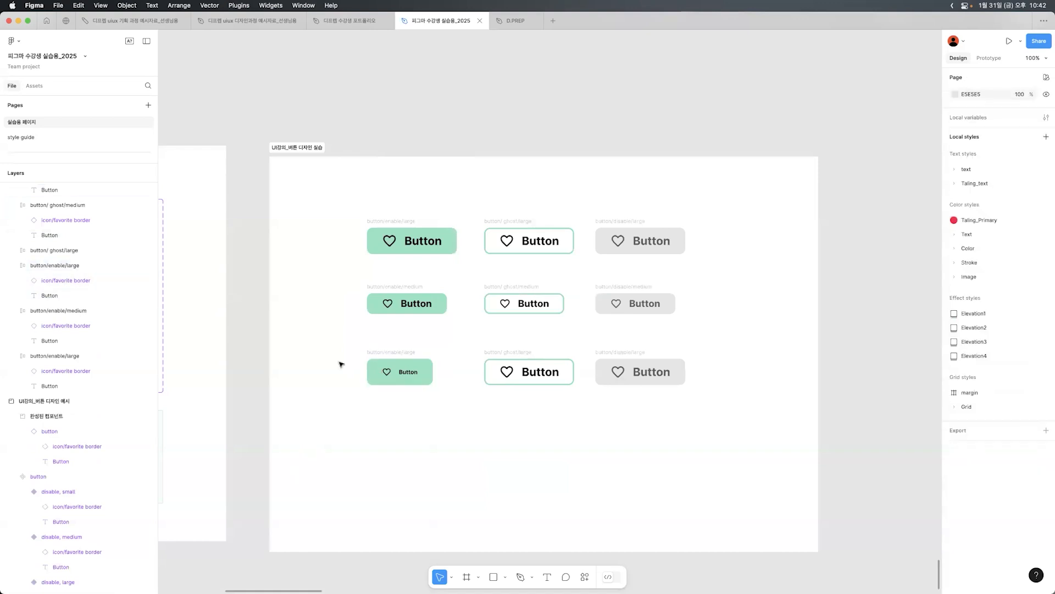
# - Check the height of the example's small enable variant and set the third-row enable button's frame height to 40
pyautogui.hscroll(-10, 299, 422)
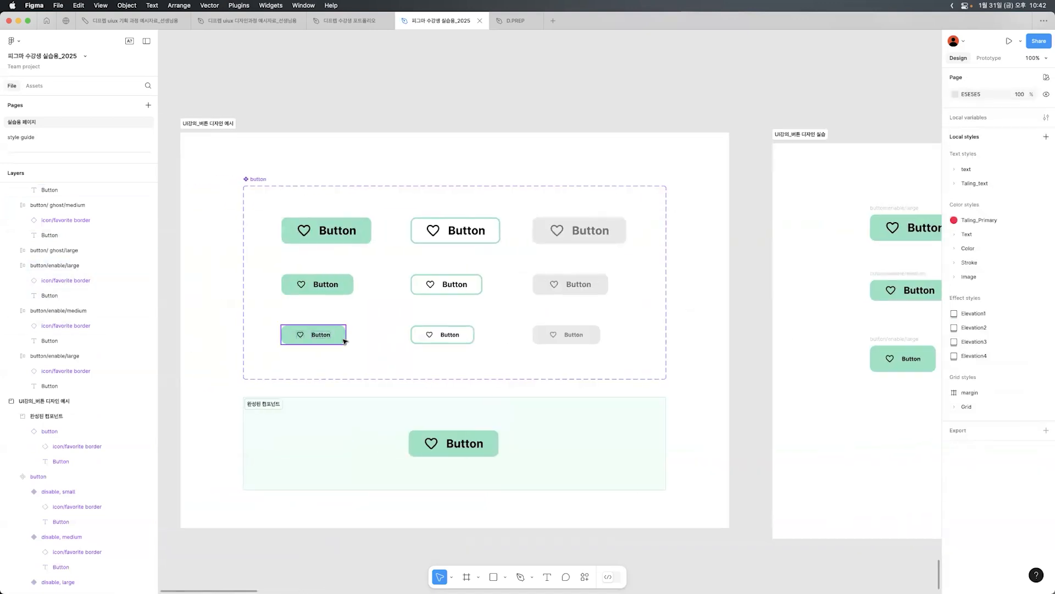
pyautogui.click(344, 336)
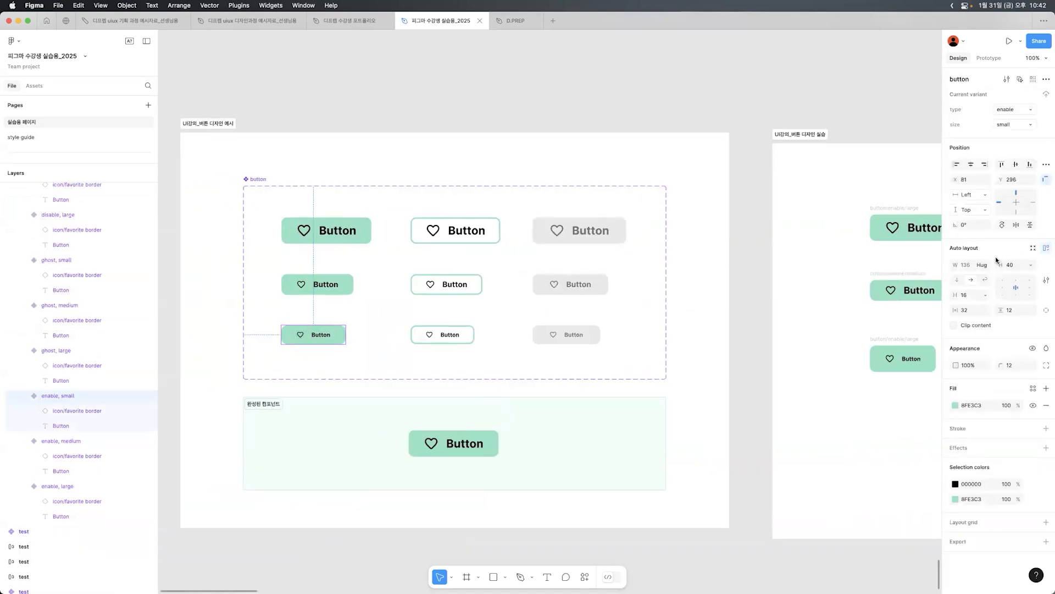
pyautogui.hscroll(10, 779, 338)
pyautogui.click(439, 354)
pyautogui.click(1016, 187)
pyautogui.press('Return')
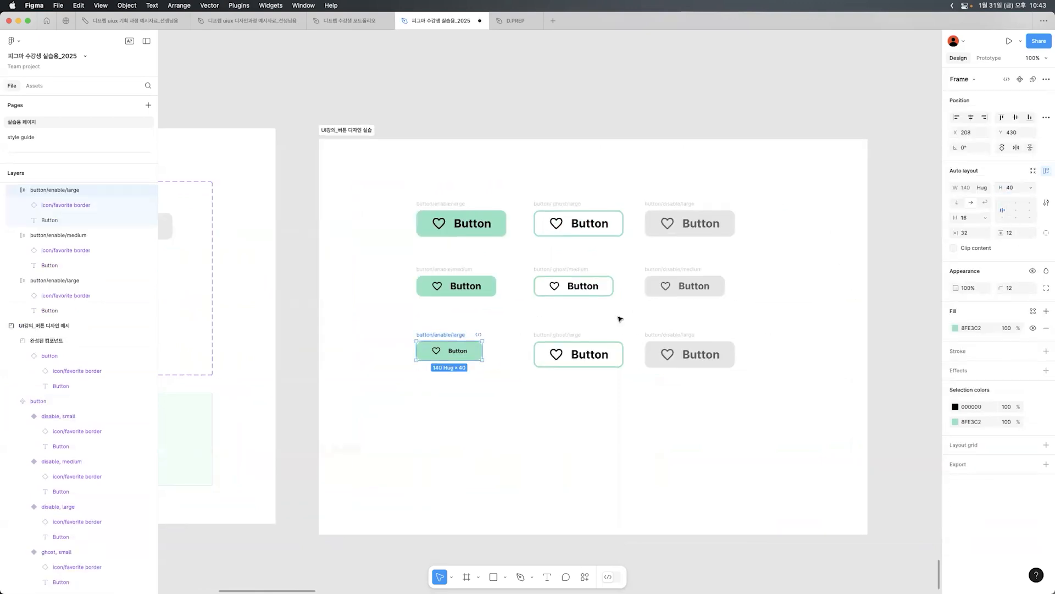
pyautogui.click(531, 336)
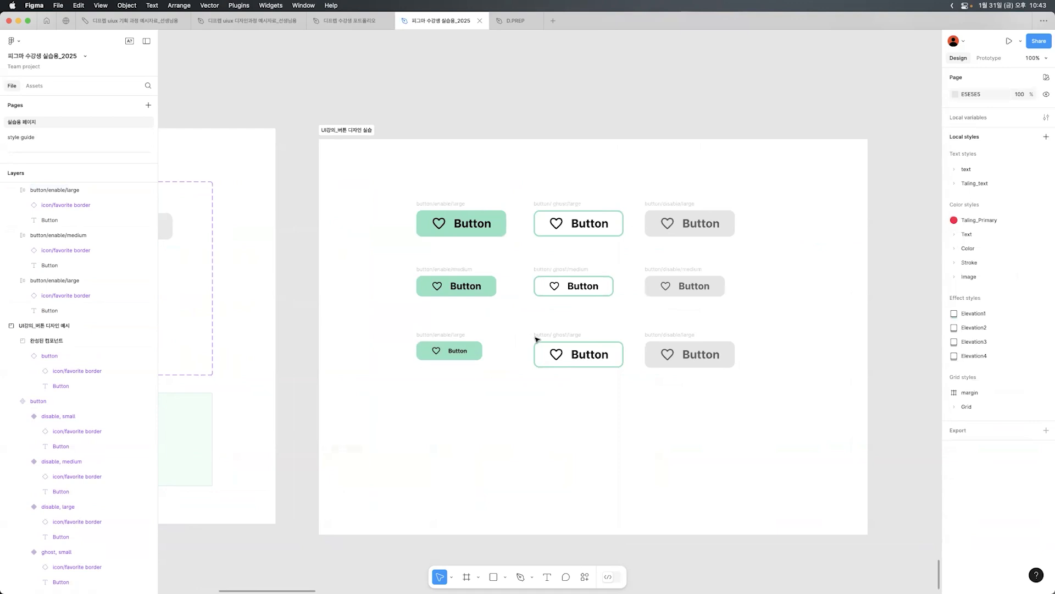
# - Set the third-row ghost button's label font size to 16 and its heart icon to 20 × 20
pyautogui.click(540, 344)
pyautogui.doubleClick(589, 356)
pyautogui.click(1015, 304)
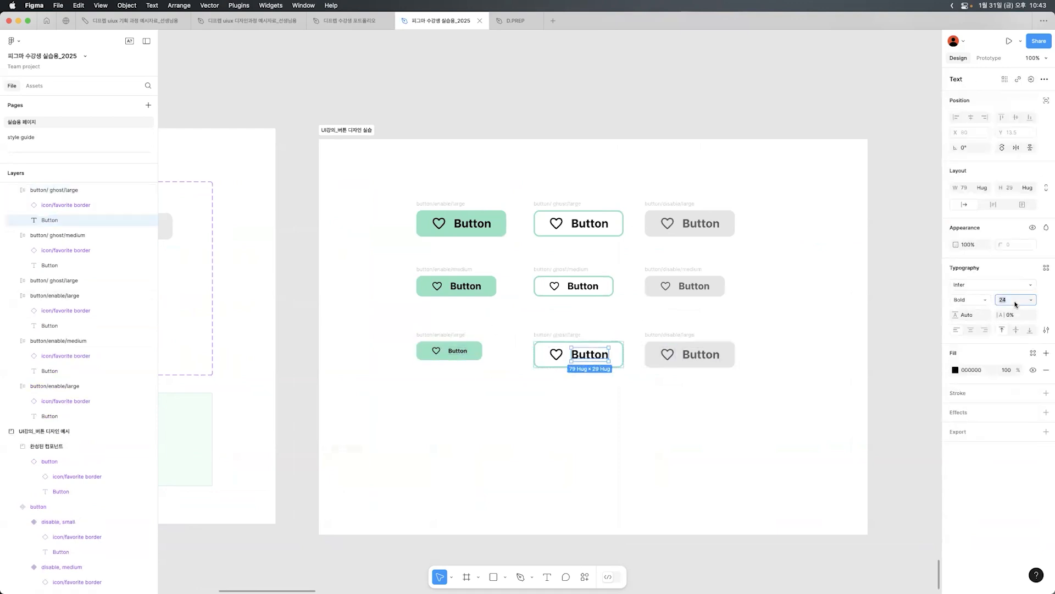
pyautogui.write('16')
pyautogui.press('Return')
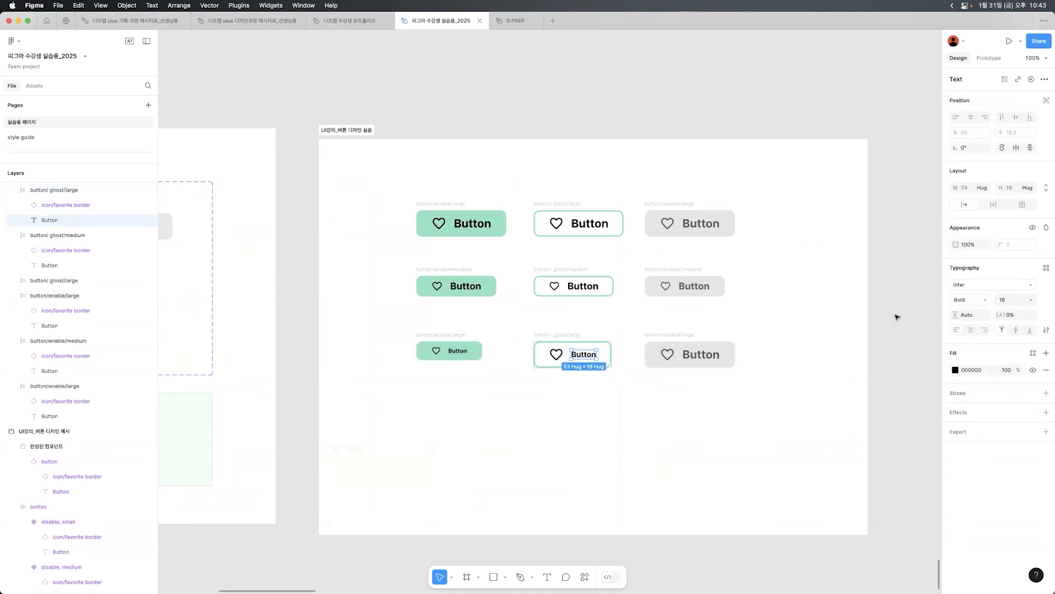
pyautogui.click(561, 355)
pyautogui.click(969, 203)
pyautogui.write('20')
pyautogui.press('Return')
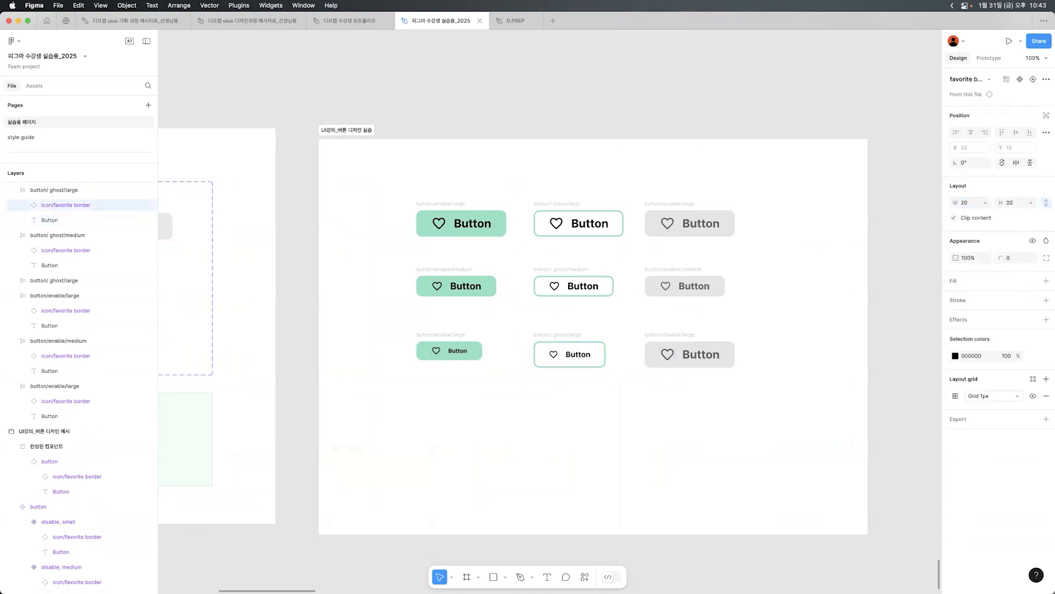
# - Set the third-row ghost button's frame height to 40
pyautogui.click(568, 335)
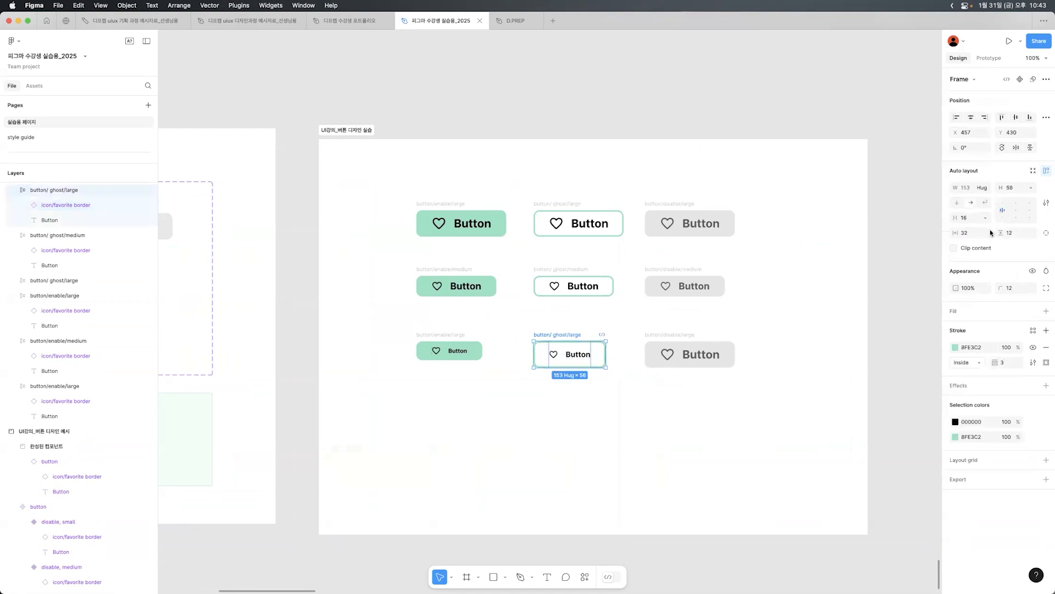
pyautogui.click(1014, 187)
pyautogui.write('43')
pyautogui.write('0')
pyautogui.press('Return')
# - Set the third-row disable button's label font size to 16 and its heart icon to 20 × 20
pyautogui.click(676, 334)
pyautogui.click(690, 363)
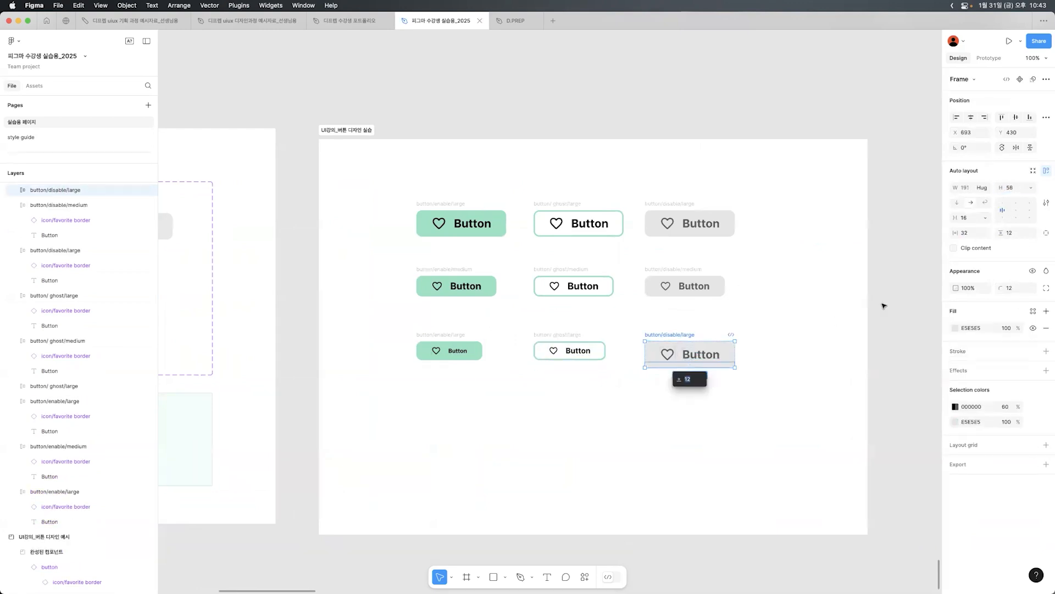
pyautogui.doubleClick(701, 354)
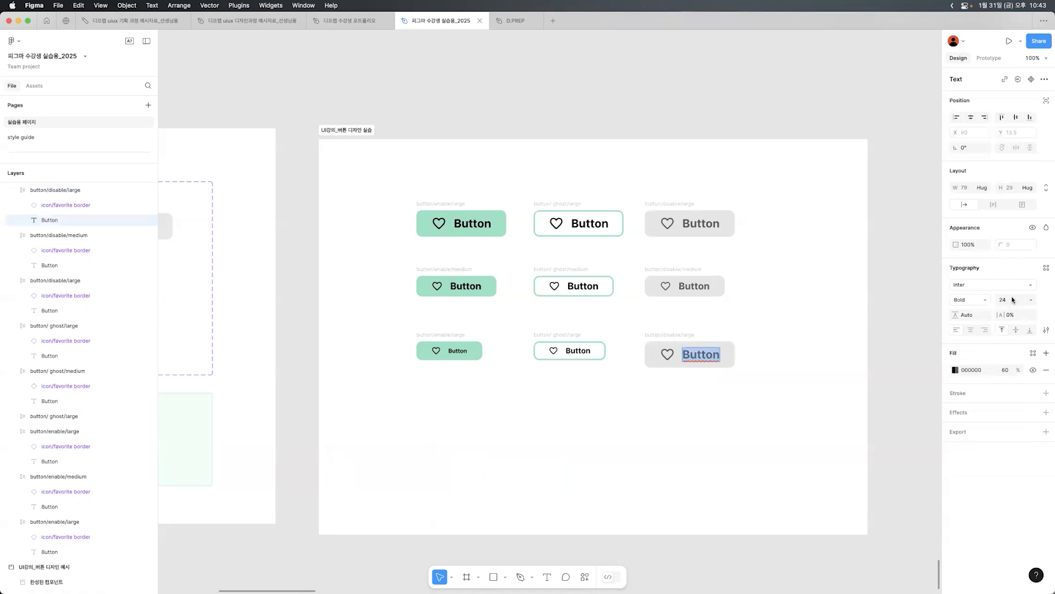
pyautogui.press('Escape')
pyautogui.click(667, 355)
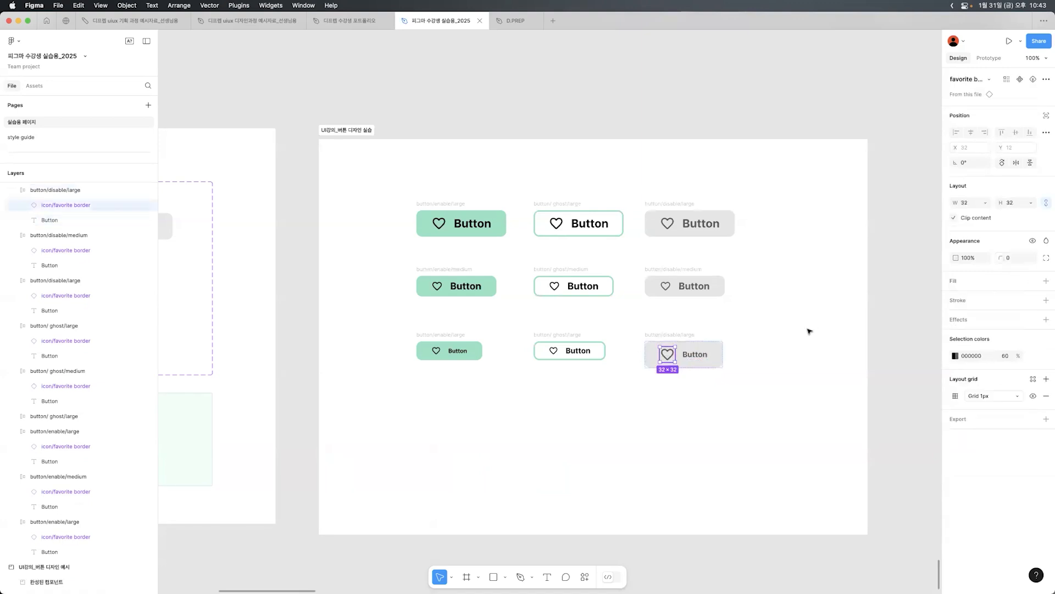
# - Set the third-row disable button's frame height to 40
pyautogui.click(676, 335)
pyautogui.write('40')
pyautogui.press('Return')
pyautogui.click(794, 307)
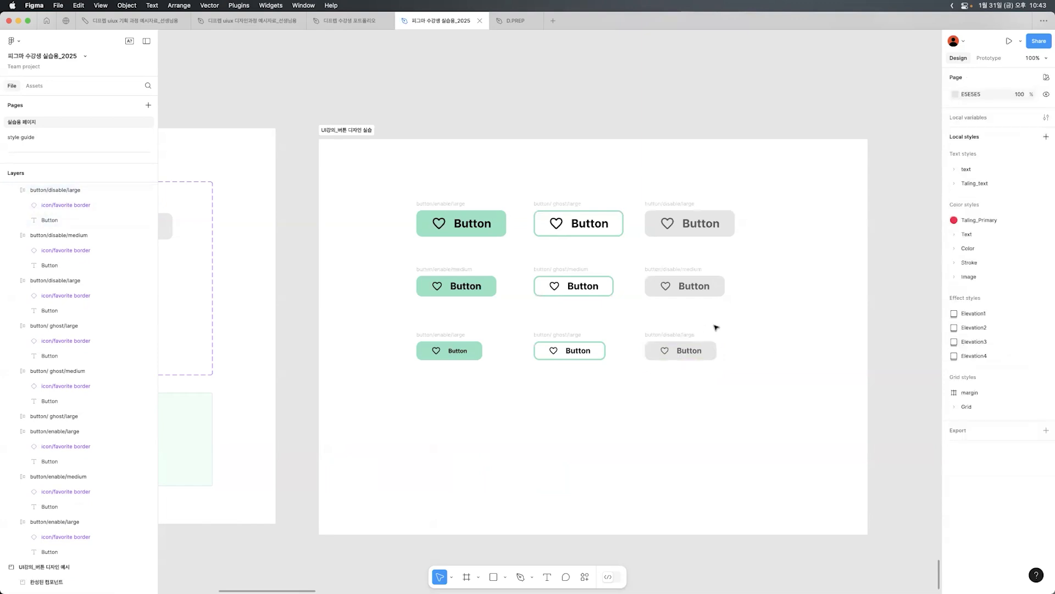
pyautogui.click(736, 363)
pyautogui.click(738, 362)
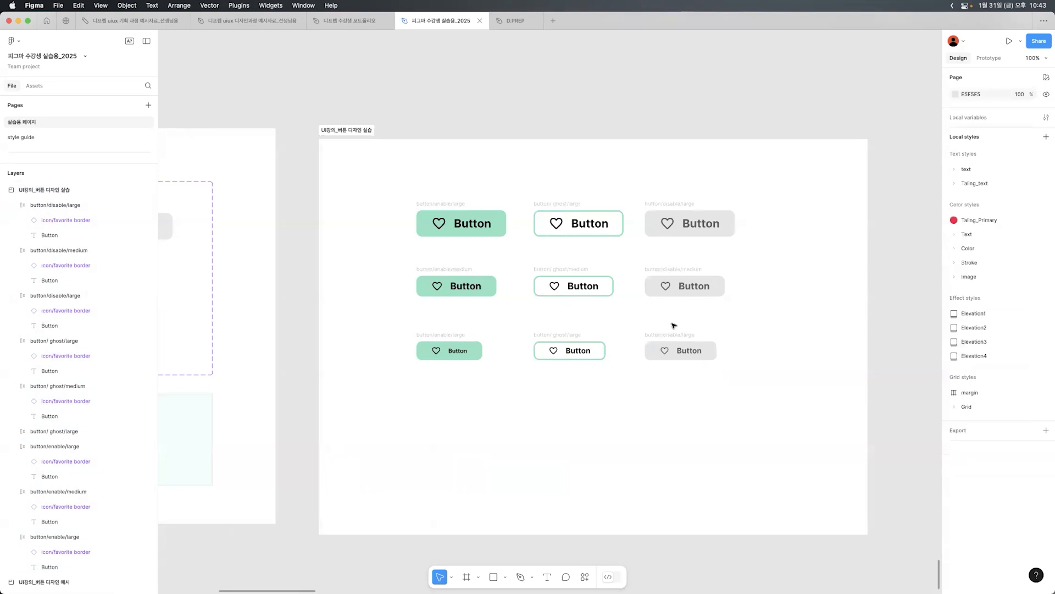
# - Rename the three third-row frames as button/enable/small, button/ ghost/small and button/disable/small
pyautogui.doubleClick(452, 334)
pyautogui.click(451, 334)
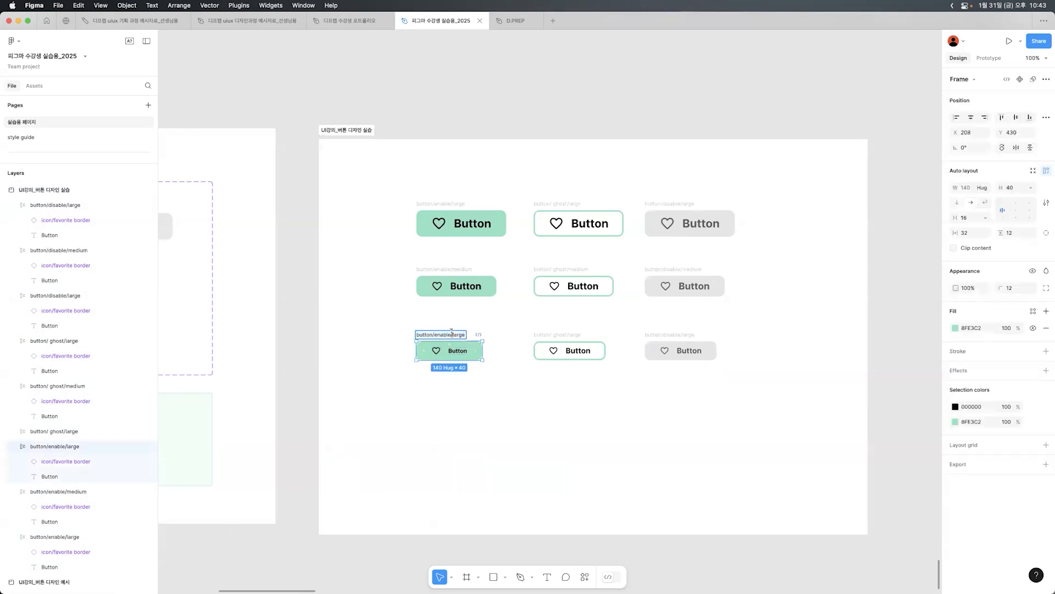
pyautogui.write('small')
pyautogui.click(569, 334)
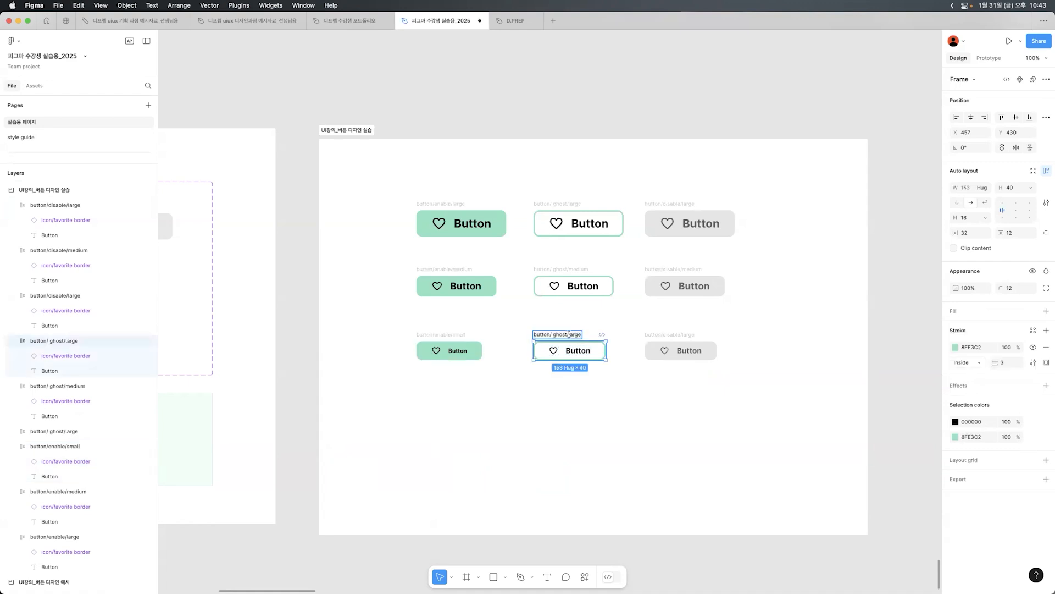
pyautogui.write('small')
pyautogui.click(681, 335)
pyautogui.doubleClick(682, 335)
pyautogui.doubleClick(683, 335)
pyautogui.write('small')
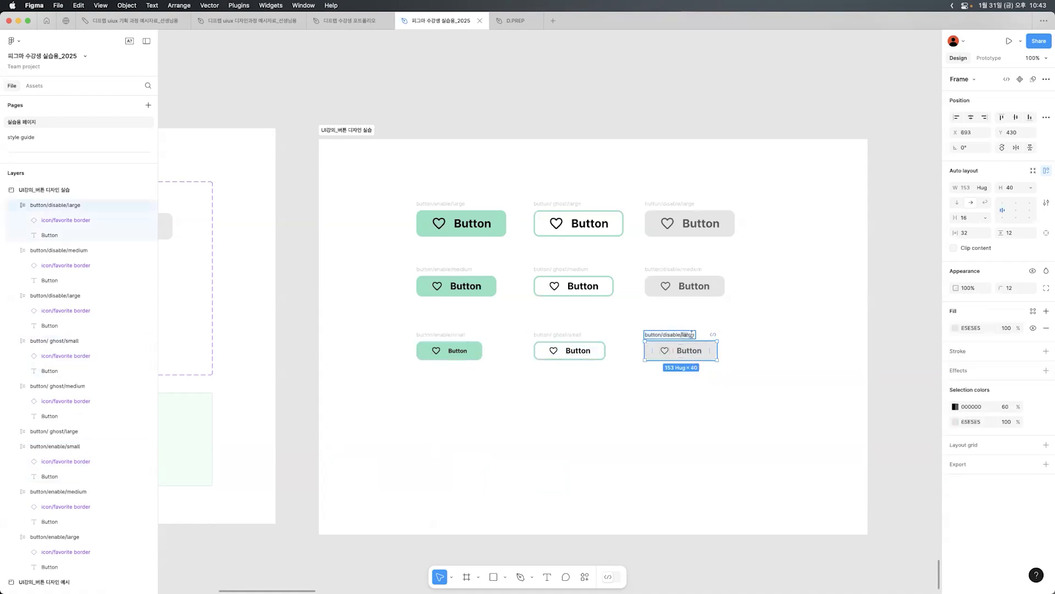
pyautogui.click(713, 326)
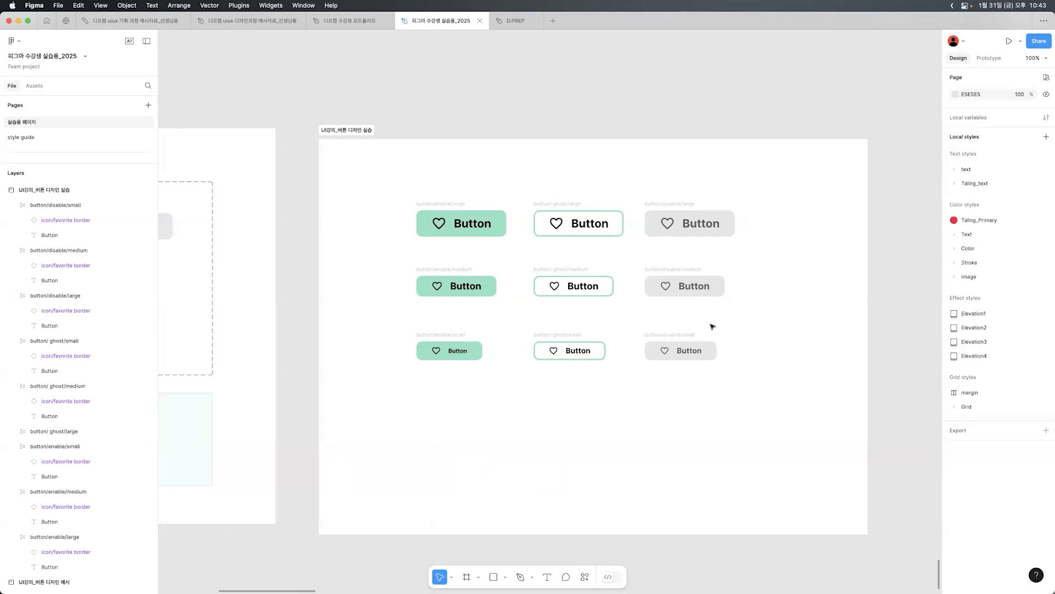
# - Move the practice section closer to the example section and align their top edges
pyautogui.click(773, 395)
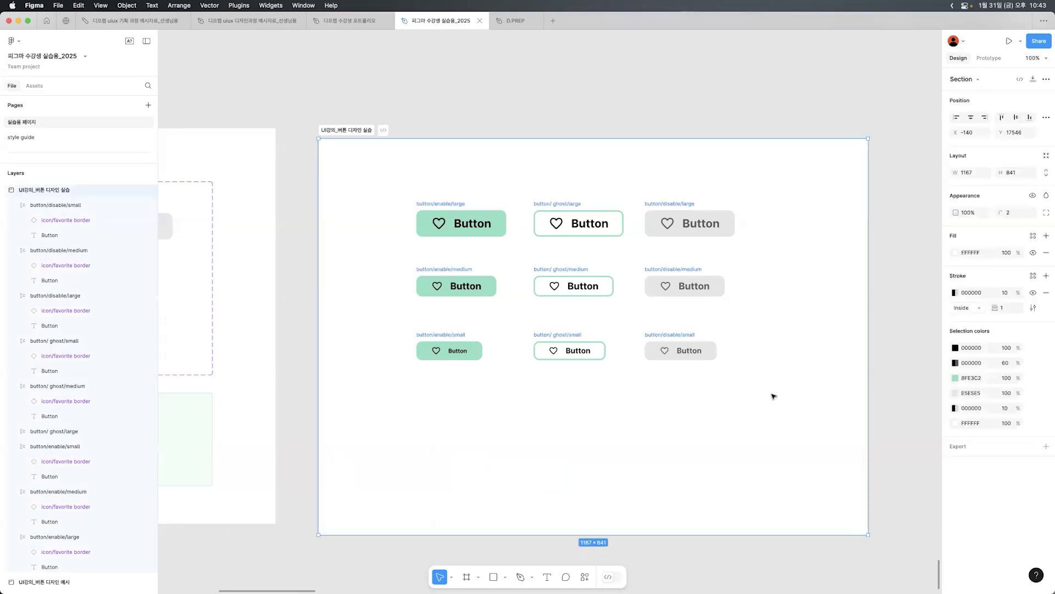
pyautogui.moveTo(390, 171); pyautogui.dragTo(348, 124)
pyautogui.moveTo(404, 89); pyautogui.dragTo(420, 380)
pyautogui.click(554, 99)
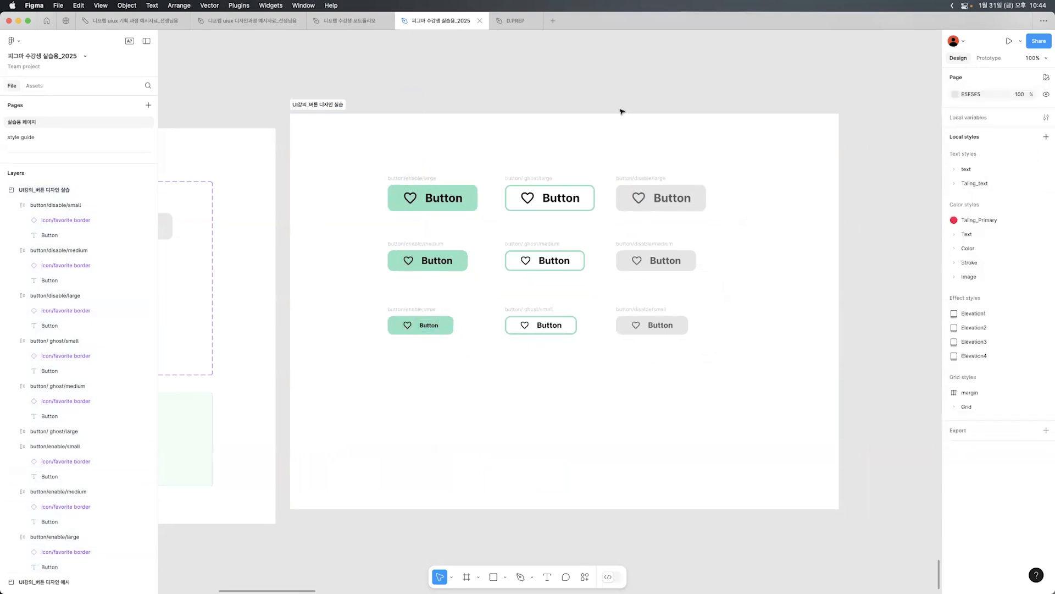
pyautogui.moveTo(318, 106); pyautogui.dragTo(320, 120)
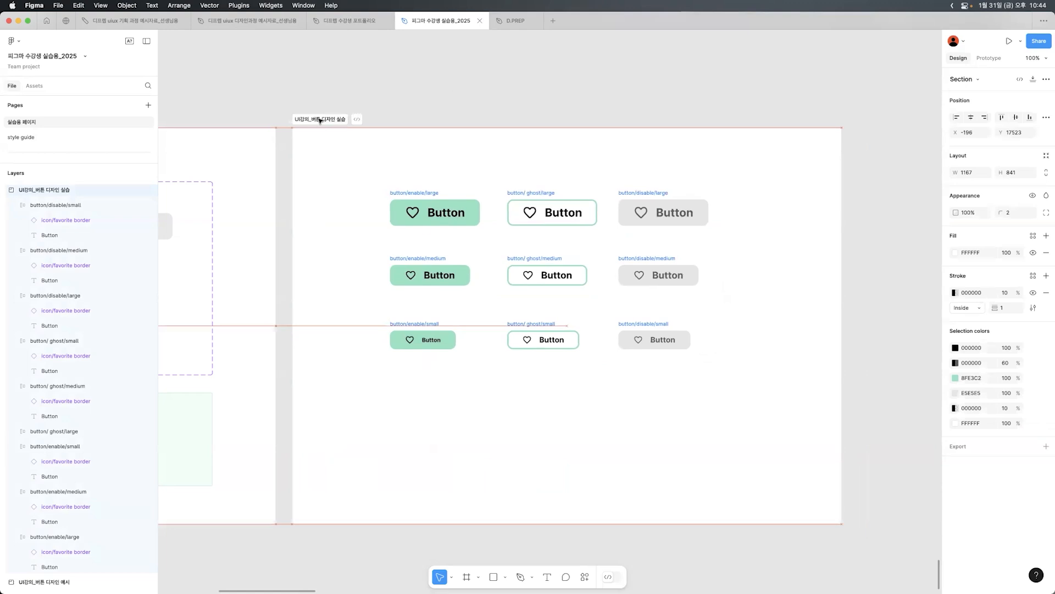
pyautogui.click(362, 186)
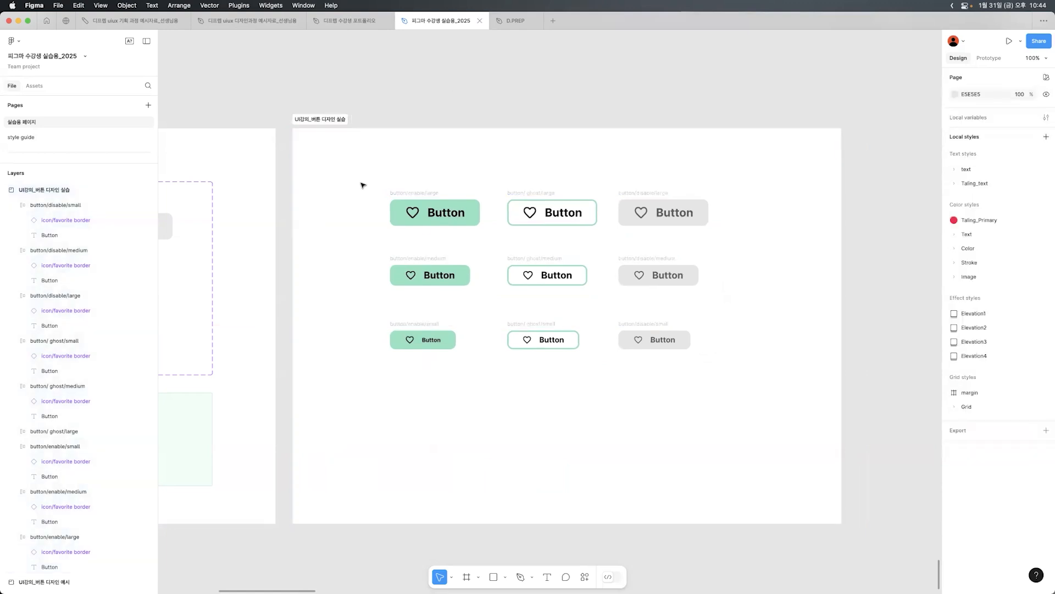
# - Add a text note above the practice section reading "UI 디자인 과정: 1. 기준이 되는 ui 선행 제작 →2.상태or사이즈 베리에이션"
pyautogui.scroll(2, 431, 121)
pyautogui.press('t')
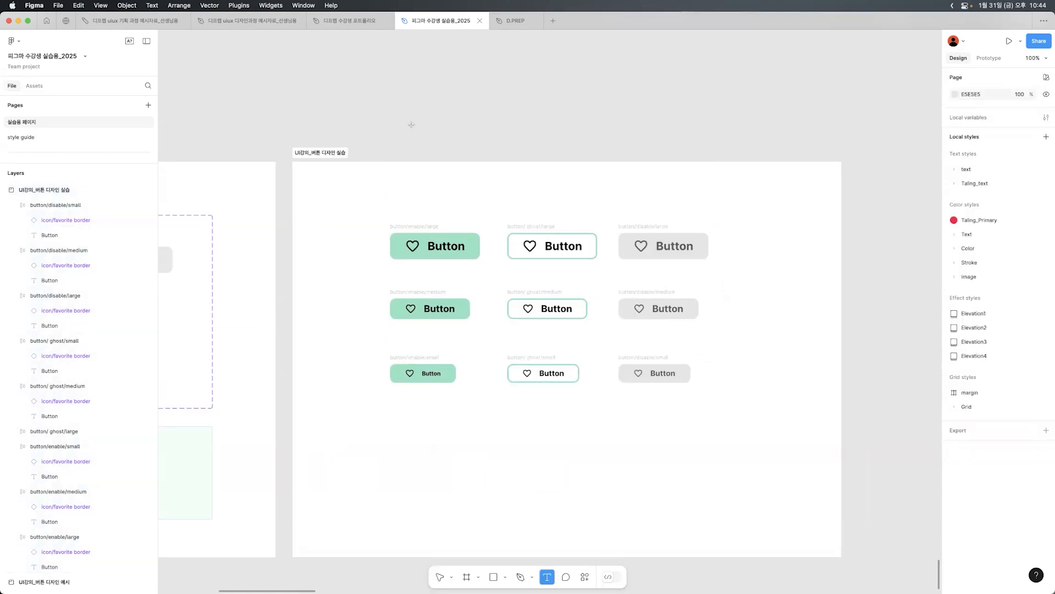
pyautogui.click(411, 125)
pyautogui.write('UI 디자인 과정:')
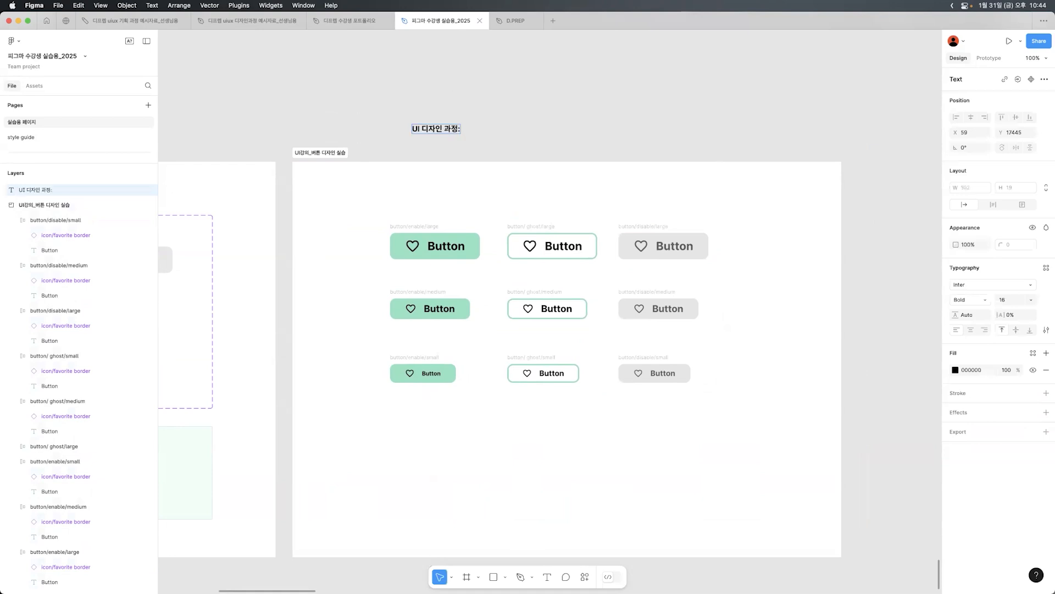
pyautogui.write('1. 기준이 되는 ui 선헤')
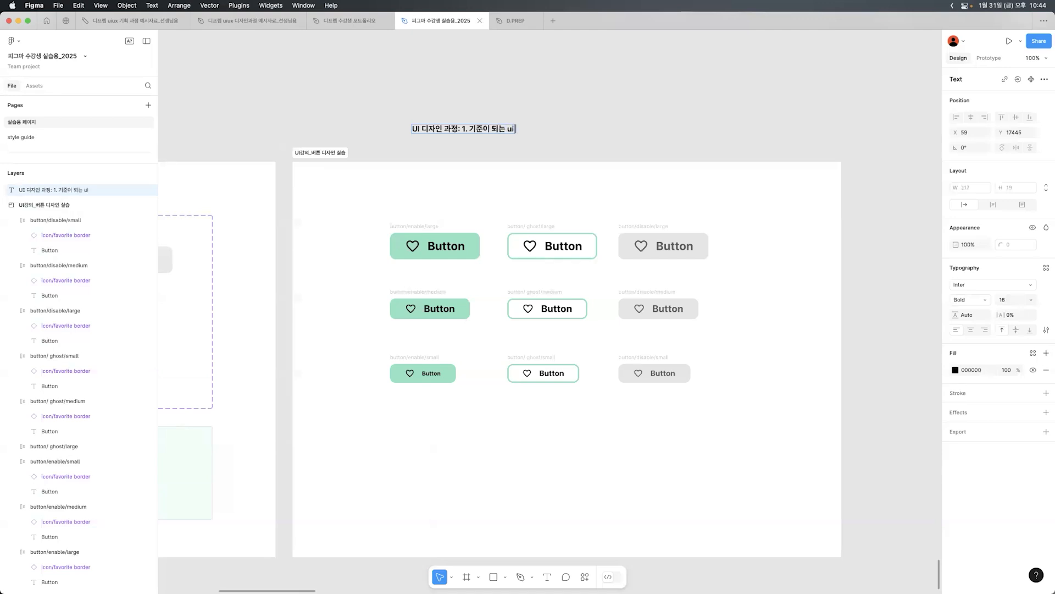
pyautogui.write(' 제자')
pyautogui.write(' ->')
pyautogui.write('2.')
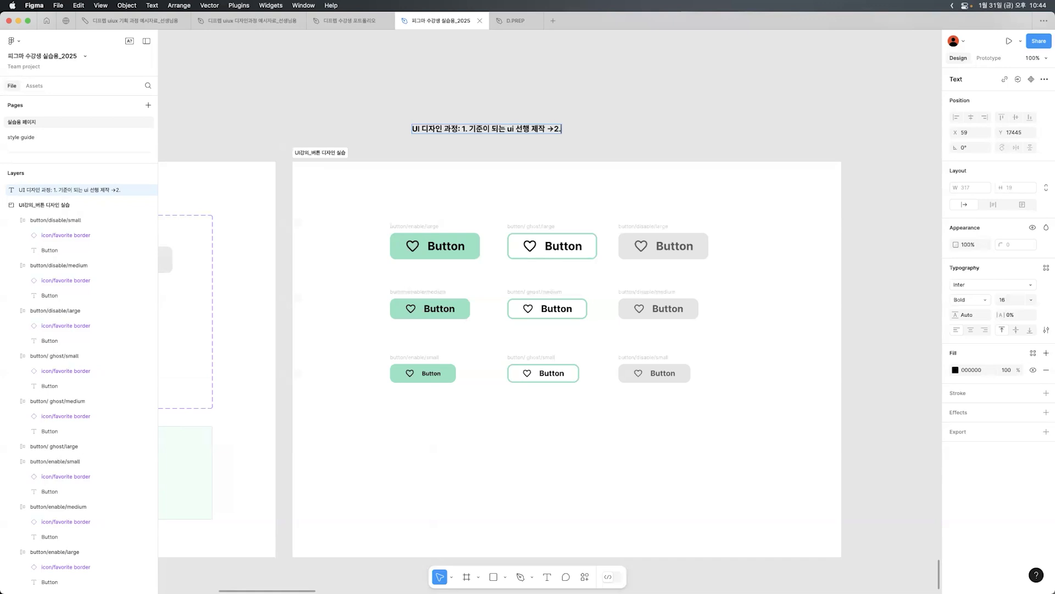
pyautogui.write('상태or사이즈 베리에이션')
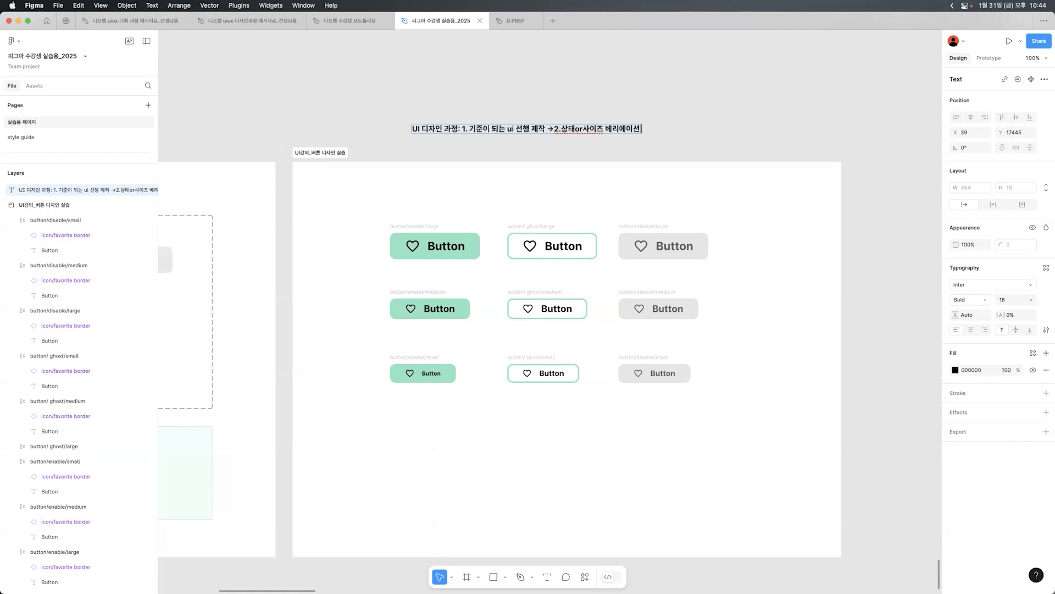
# - Append "→3.컴포넌트 및 배리언트 등록" to the end of the design-process note
pyautogui.write(' →')
pyautogui.write('3.')
pyautogui.write('컴포너')
pyautogui.write('트')
pyautogui.write(' 미')
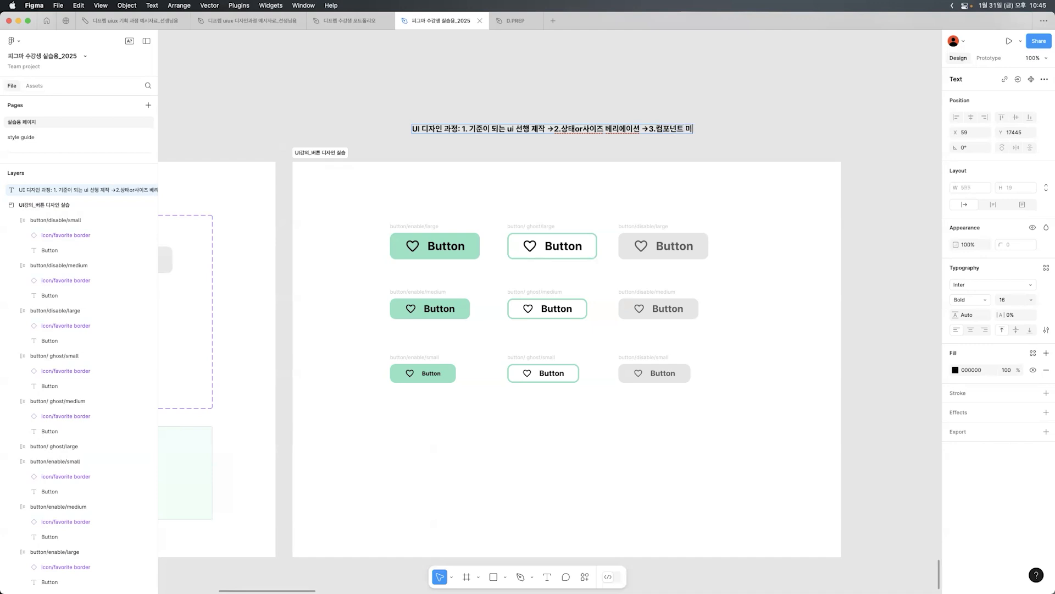
pyautogui.press('BackSpace')
pyautogui.write('및 배리언트 등록')
pyautogui.press('Escape')
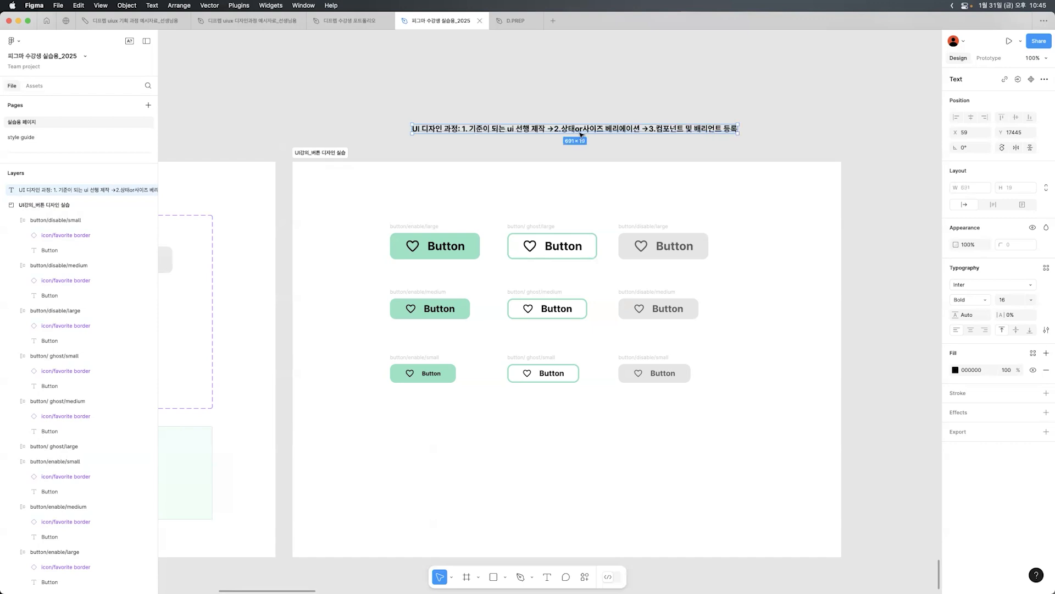
pyautogui.click(489, 65)
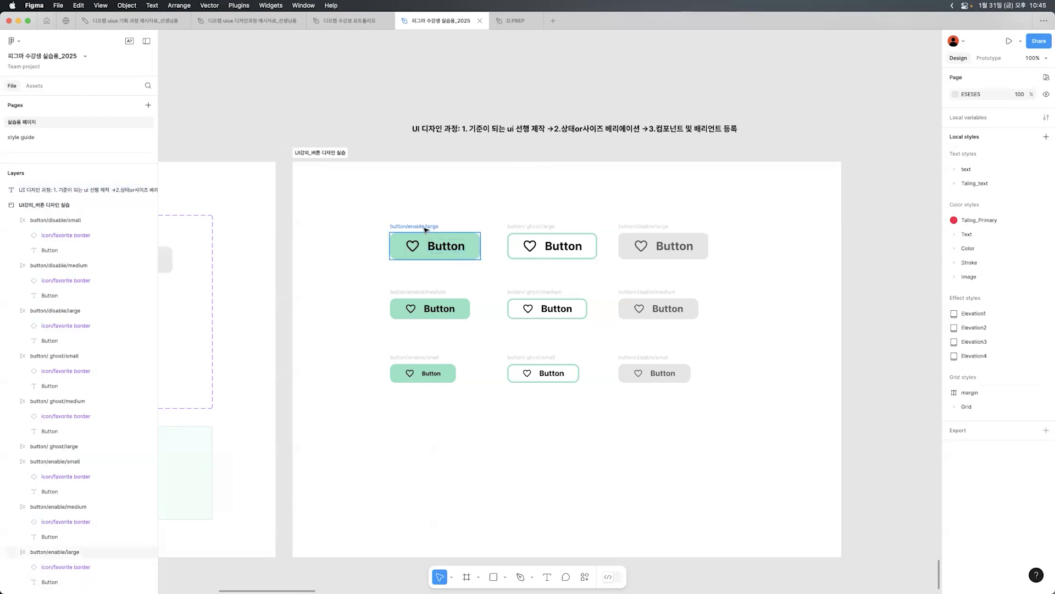
pyautogui.click(403, 292)
pyautogui.click(506, 281)
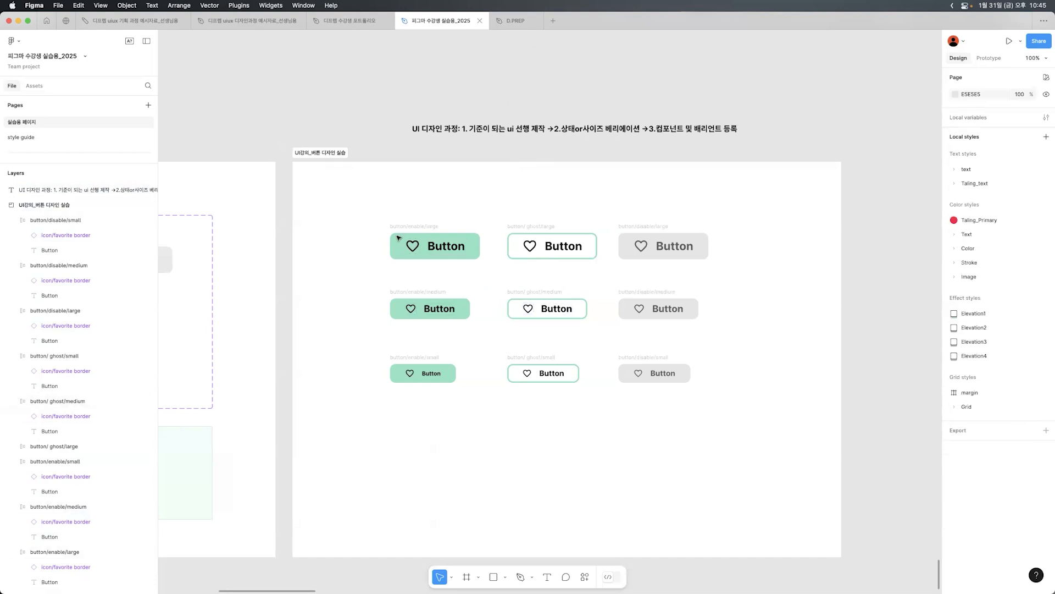
pyautogui.click(494, 219)
pyautogui.click(432, 228)
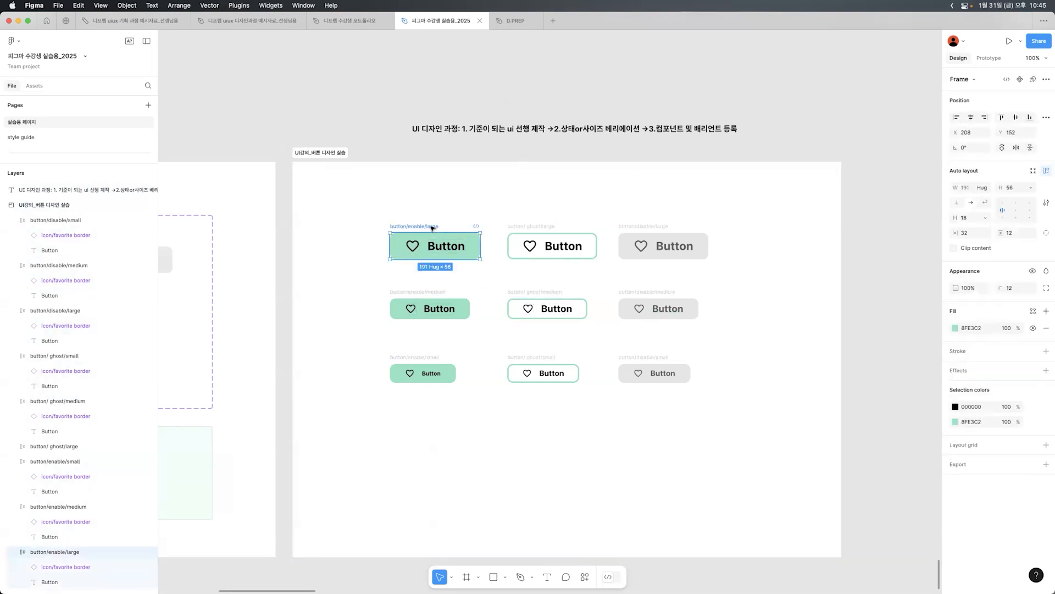
pyautogui.click(571, 238)
pyautogui.click(646, 236)
pyautogui.click(617, 292)
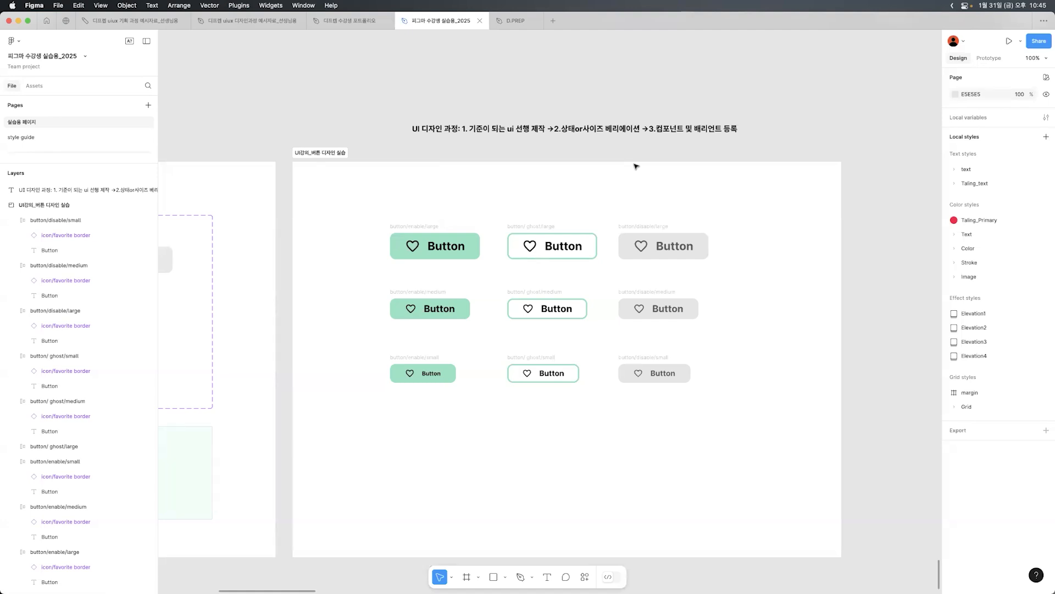
# - Move the design-process note slightly left so it sits centred above the practice buttons
pyautogui.moveTo(604, 128); pyautogui.dragTo(568, 131)
pyautogui.click(541, 80)
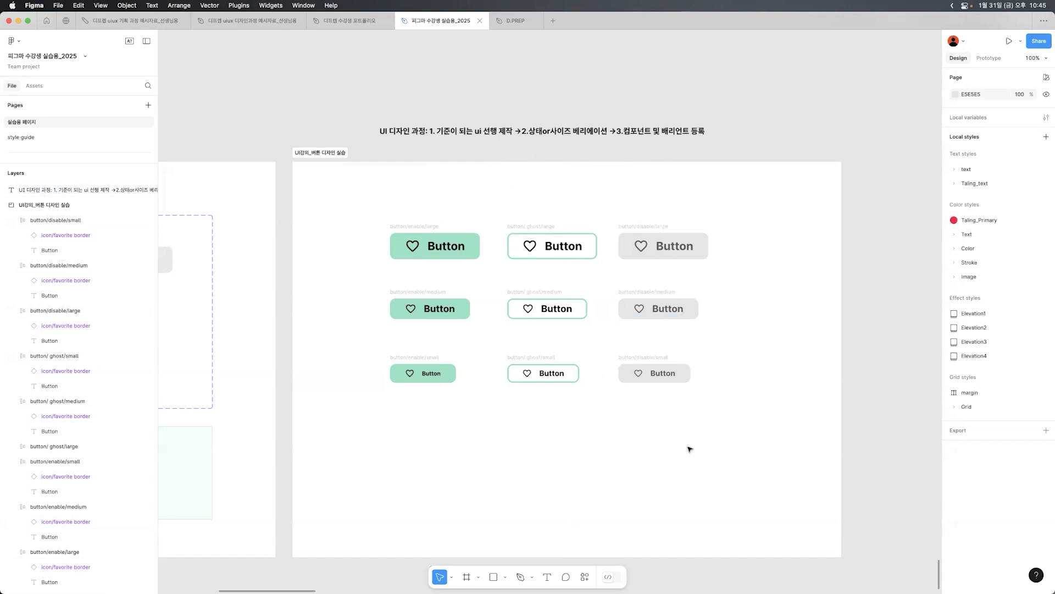
pyautogui.moveTo(350, 199); pyautogui.dragTo(756, 412)
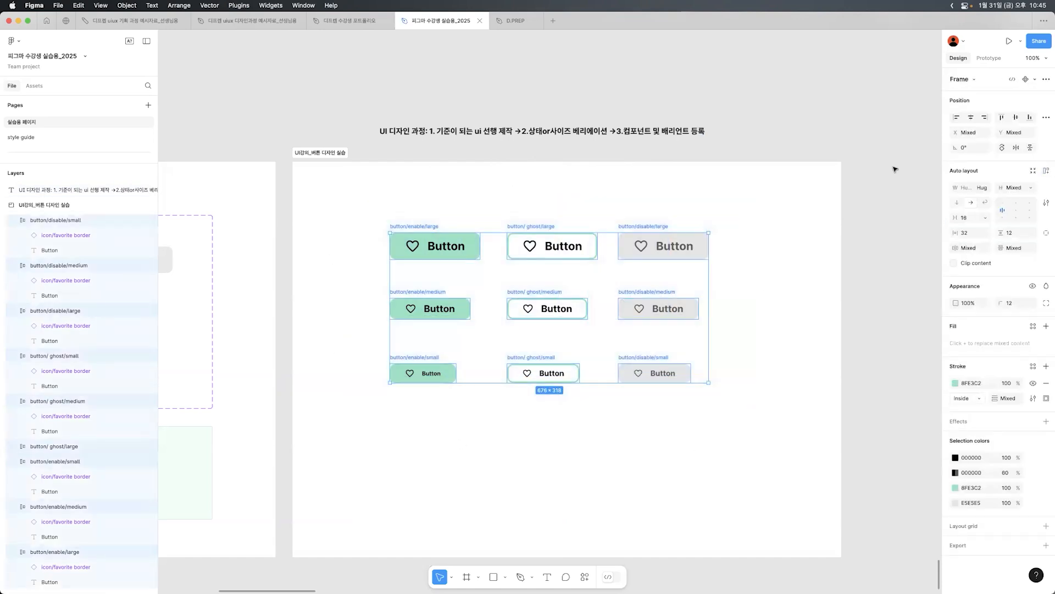
pyautogui.click(1033, 79)
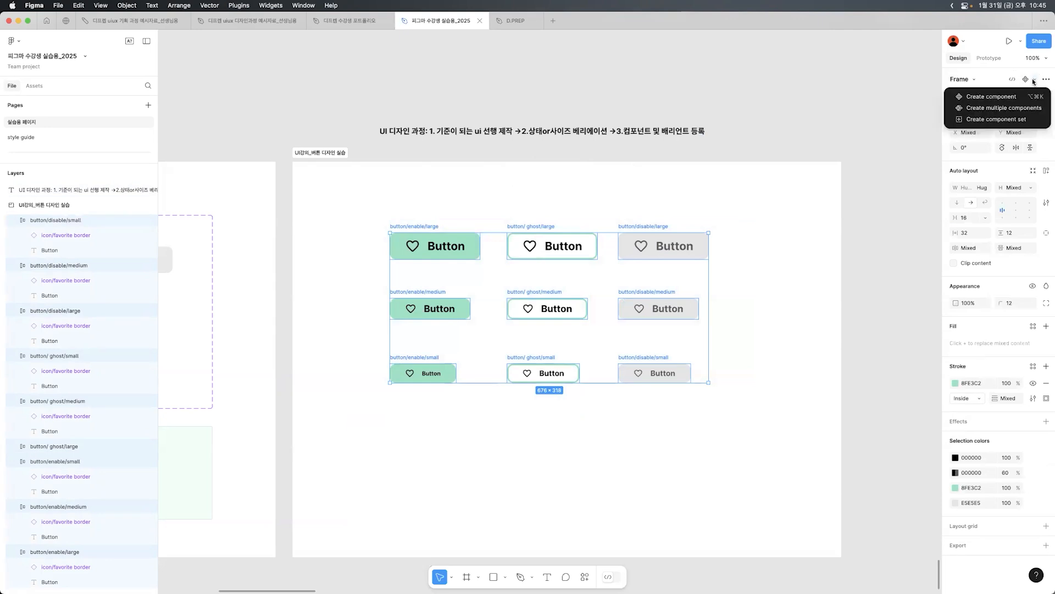
pyautogui.click(1022, 108)
pyautogui.click(1001, 96)
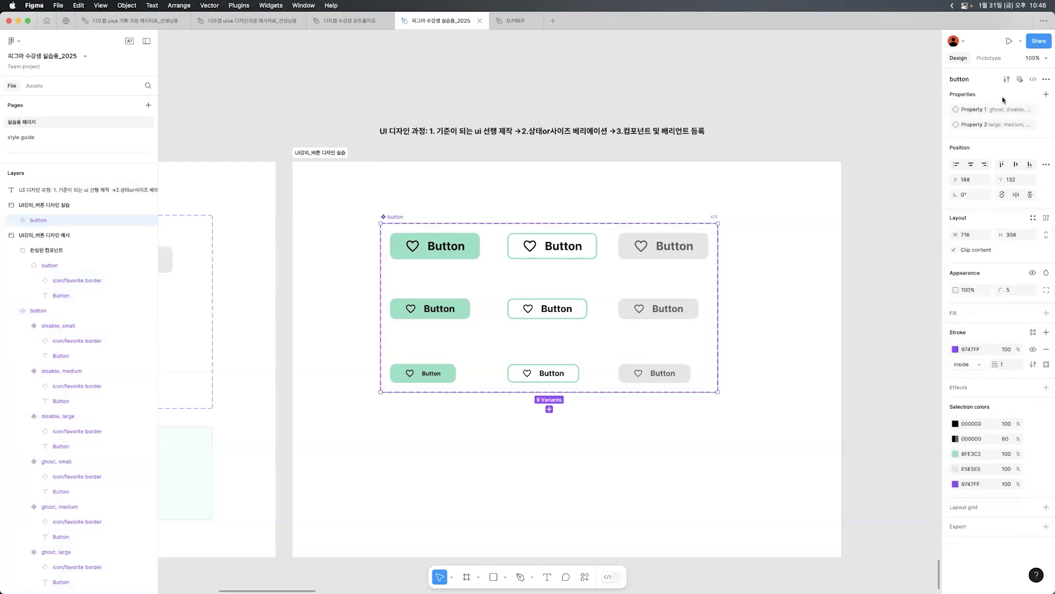
pyautogui.press('super+z')
pyautogui.press('super+z')
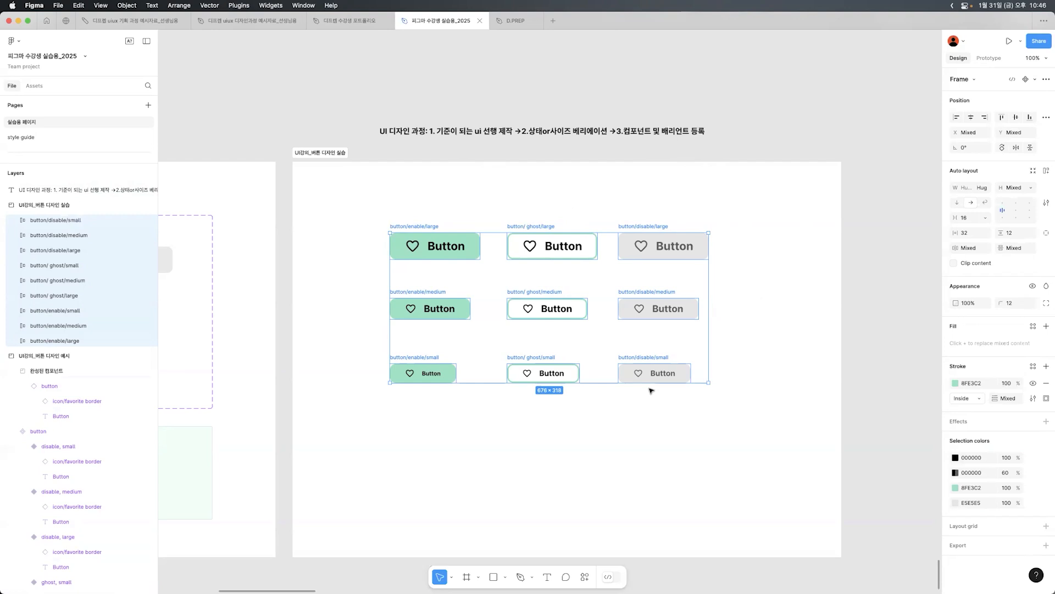
# - Combine the nine practice button frames into one component set
pyautogui.click(1034, 80)
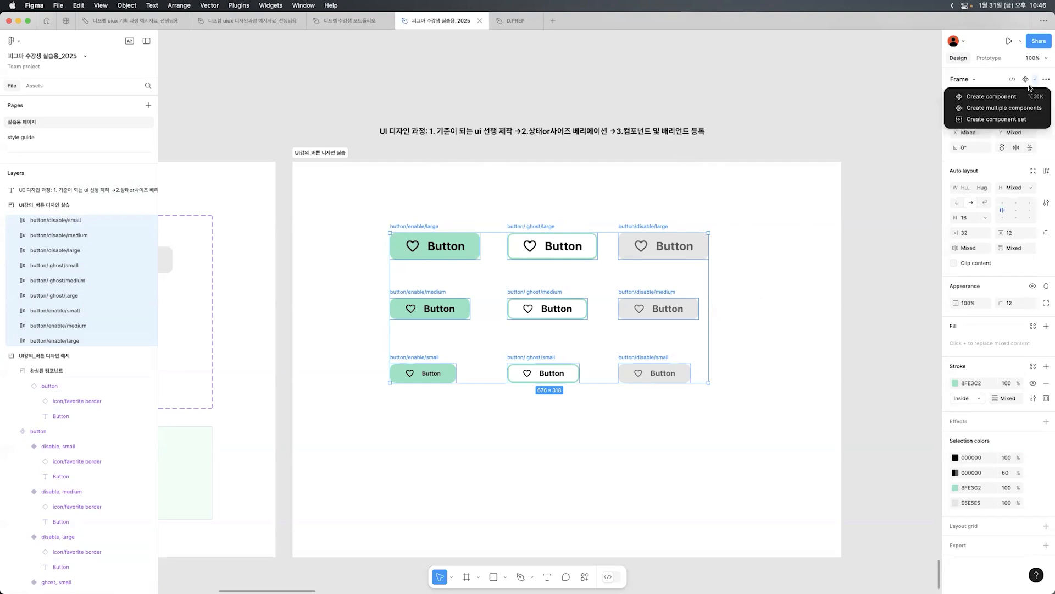
pyautogui.click(977, 121)
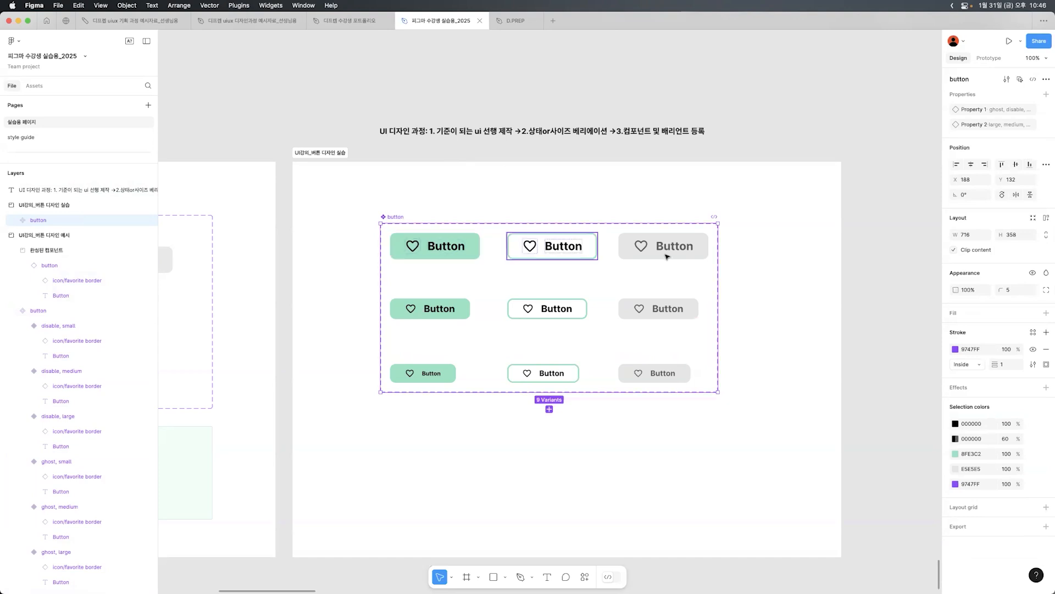
pyautogui.moveTo(327, 194); pyautogui.dragTo(760, 433)
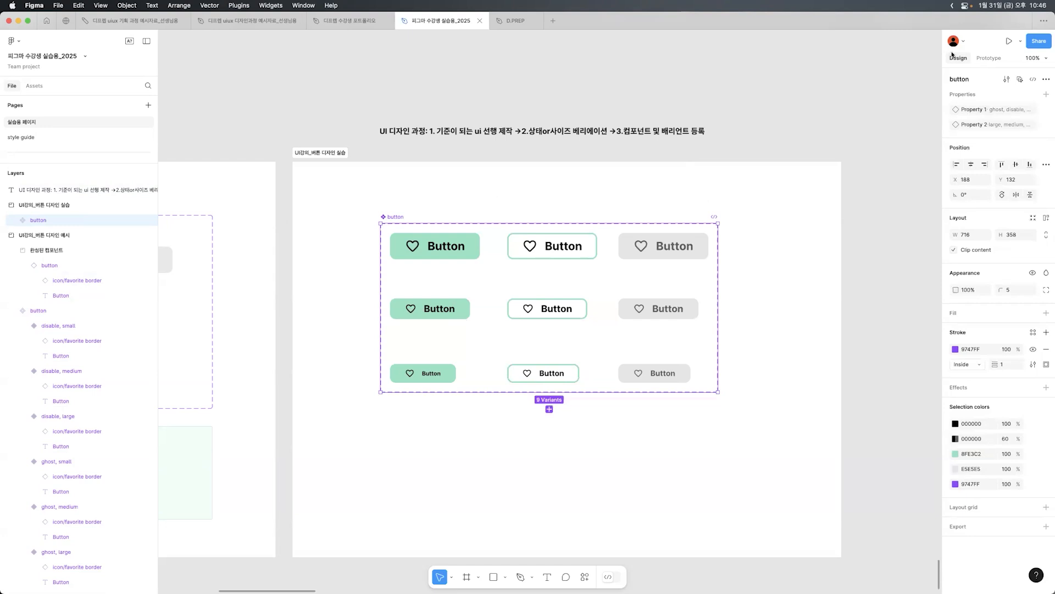
# - Rename the component set's Property 1 to type and Property 2 to size
pyautogui.doubleClick(978, 110)
pyautogui.write('ㅅ')
pyautogui.write('type')
pyautogui.press('Return')
pyautogui.doubleClick(974, 127)
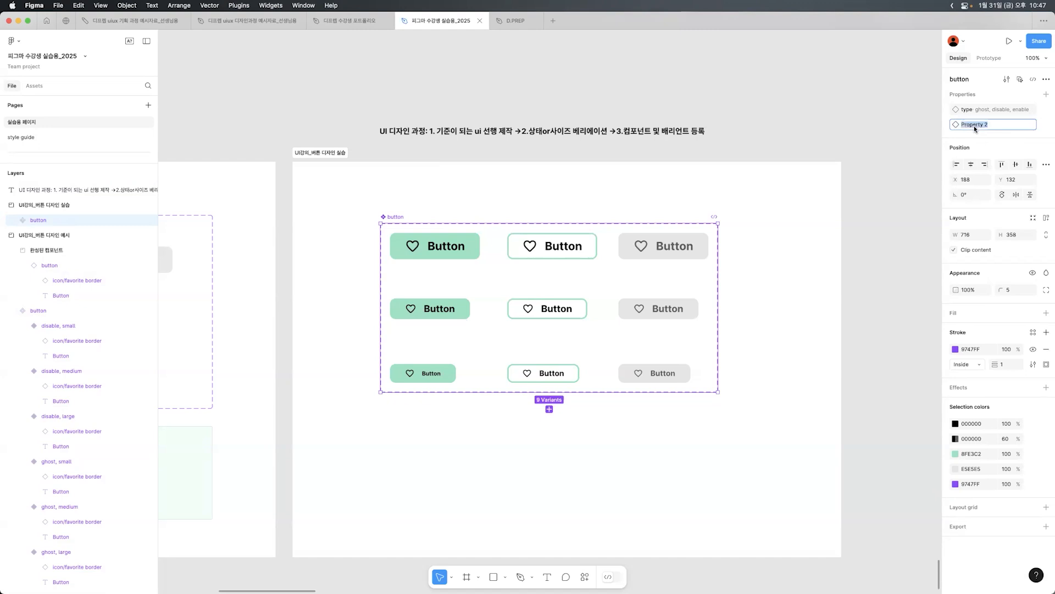
pyautogui.write('size')
pyautogui.press('Return')
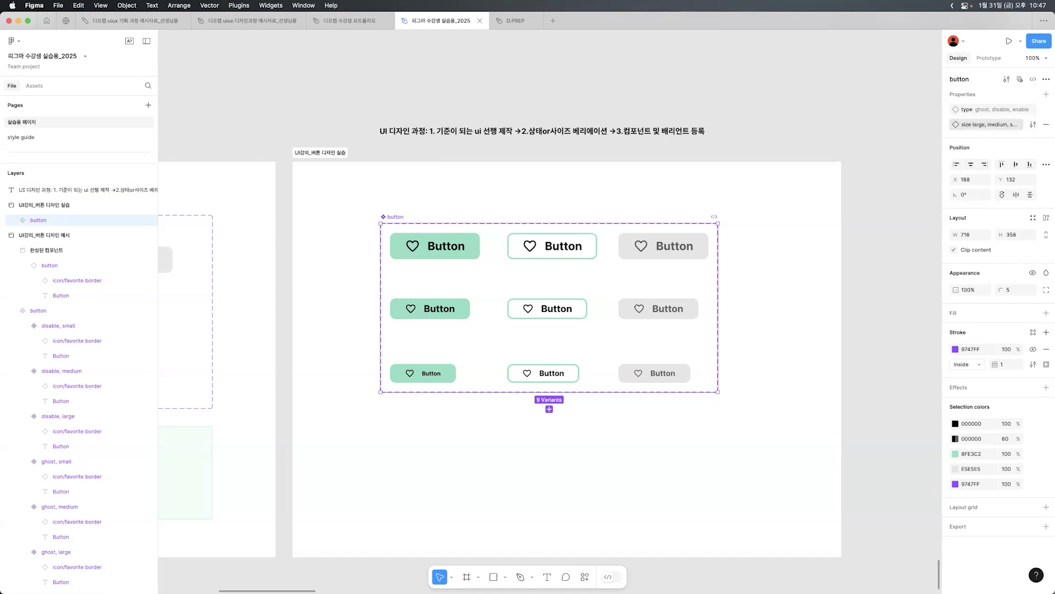
pyautogui.doubleClick(986, 125)
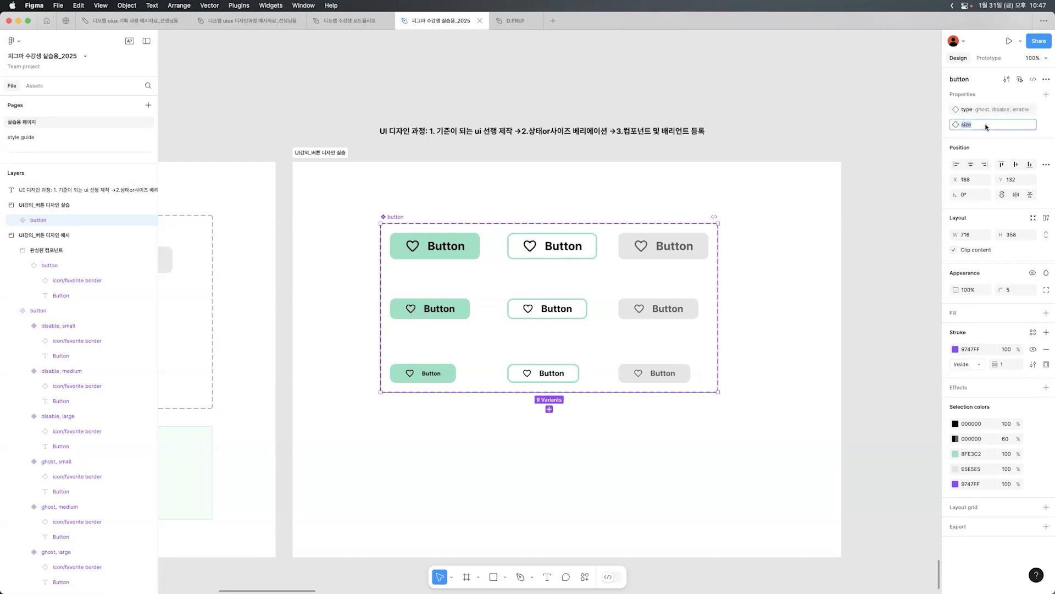
pyautogui.press('Return')
# - Look up the new component set among the file's assets and rename the set to button2
pyautogui.click(34, 86)
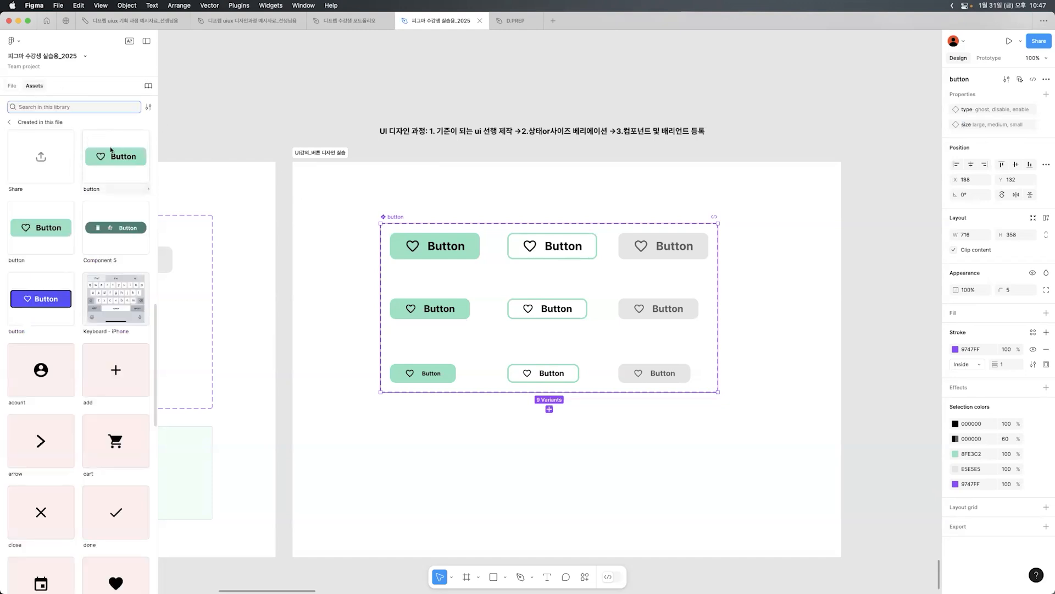
pyautogui.doubleClick(393, 217)
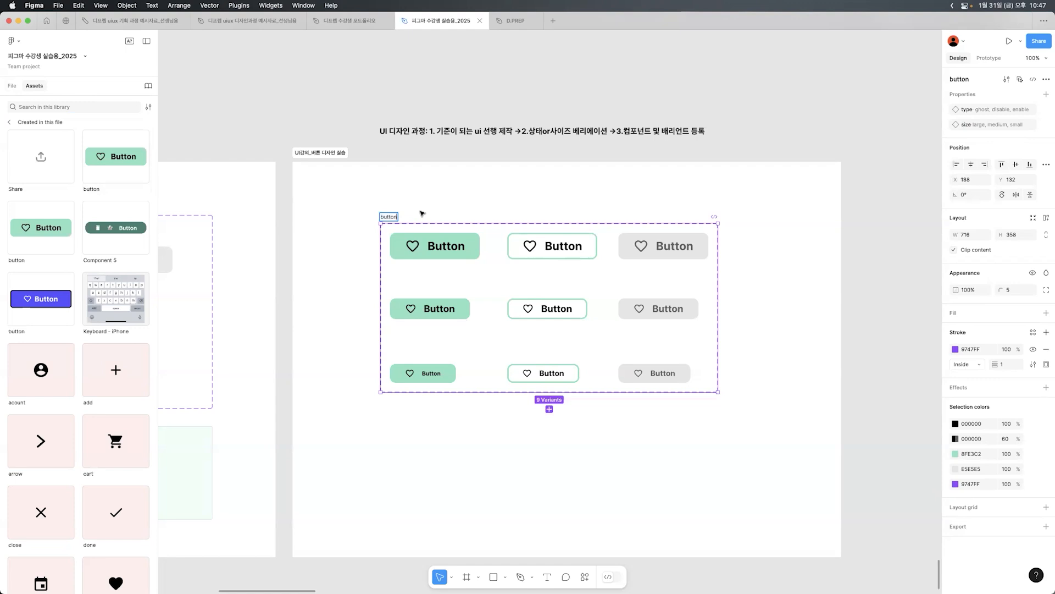
pyautogui.write('2')
pyautogui.click(428, 205)
# - Place an instance of the button2 component from the file's assets below the component set
pyautogui.click(11, 86)
pyautogui.click(33, 86)
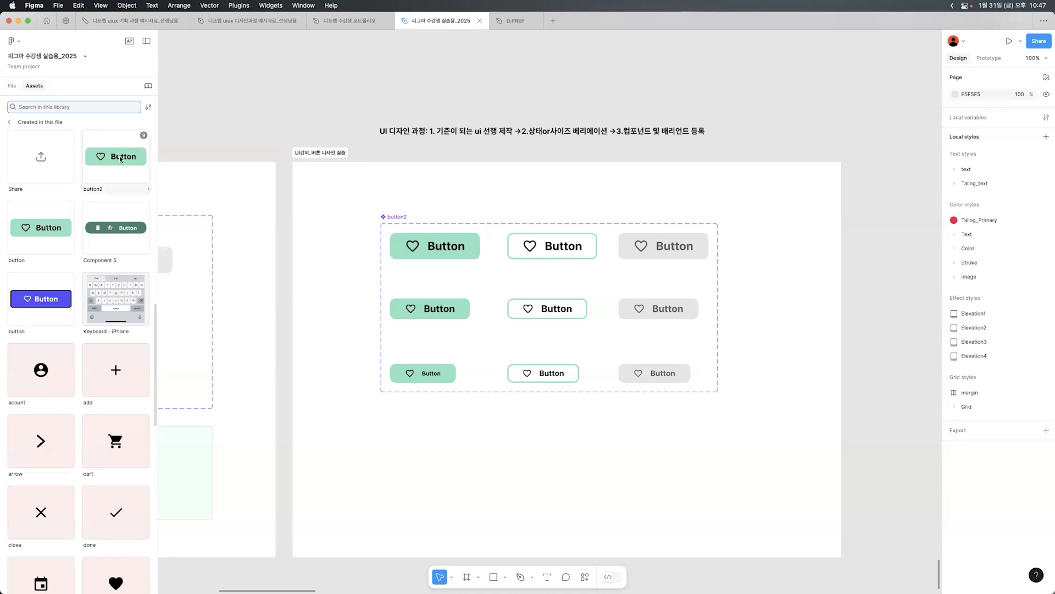
pyautogui.moveTo(112, 163); pyautogui.dragTo(532, 454)
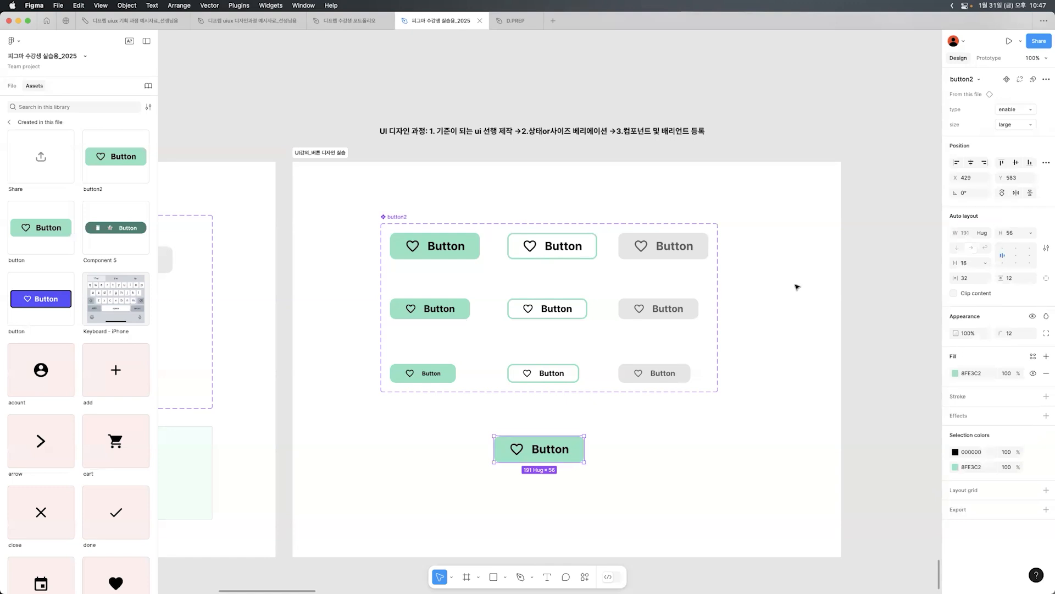
# - Test the placed instance's type property by switching it to disable, ghost and back to enable
pyautogui.click(1014, 109)
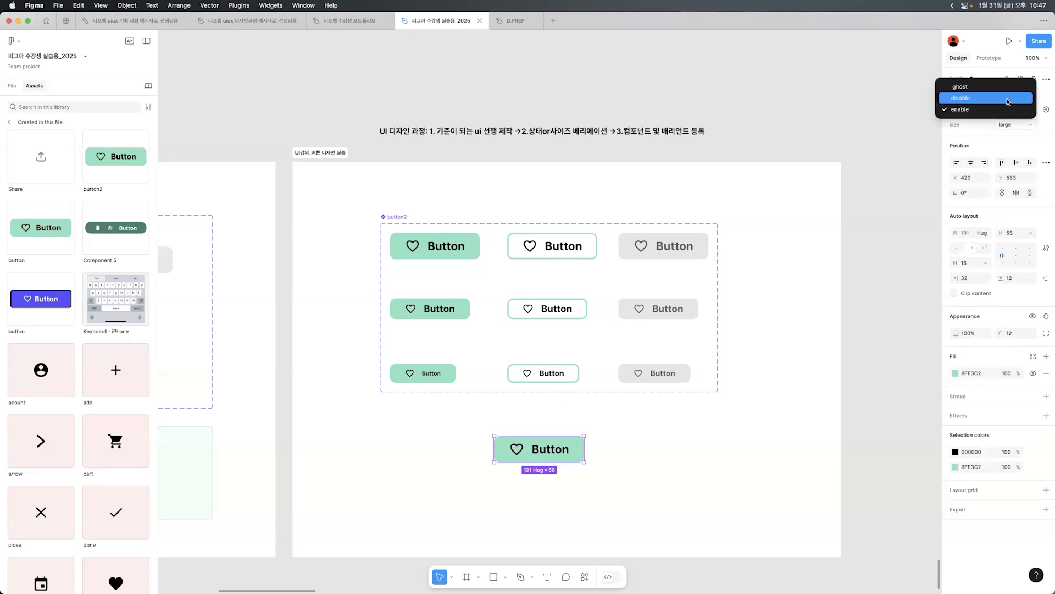
pyautogui.click(1010, 103)
pyautogui.click(1015, 110)
pyautogui.click(1012, 95)
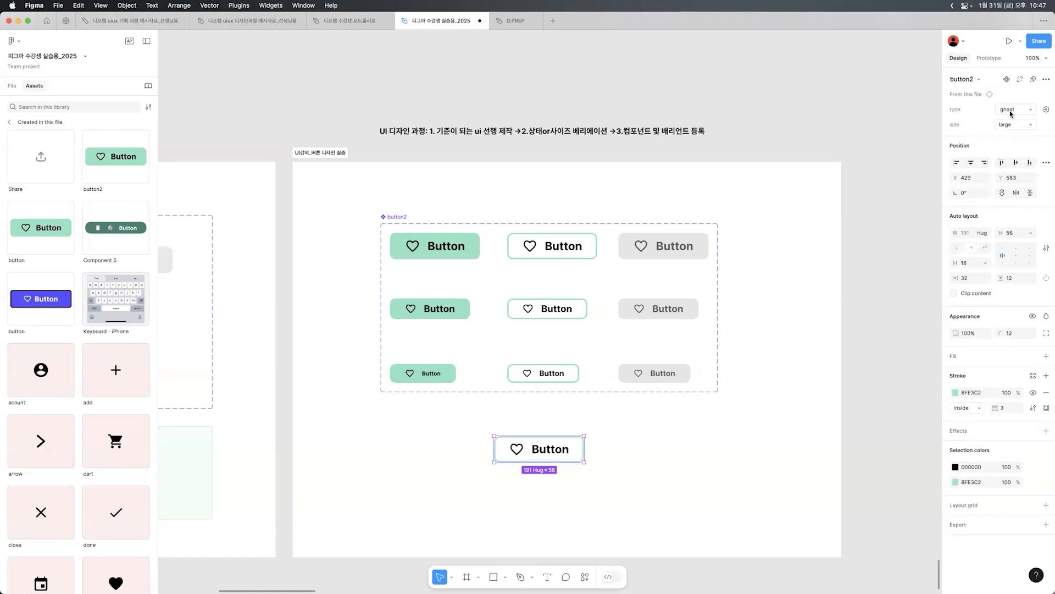
pyautogui.click(1011, 110)
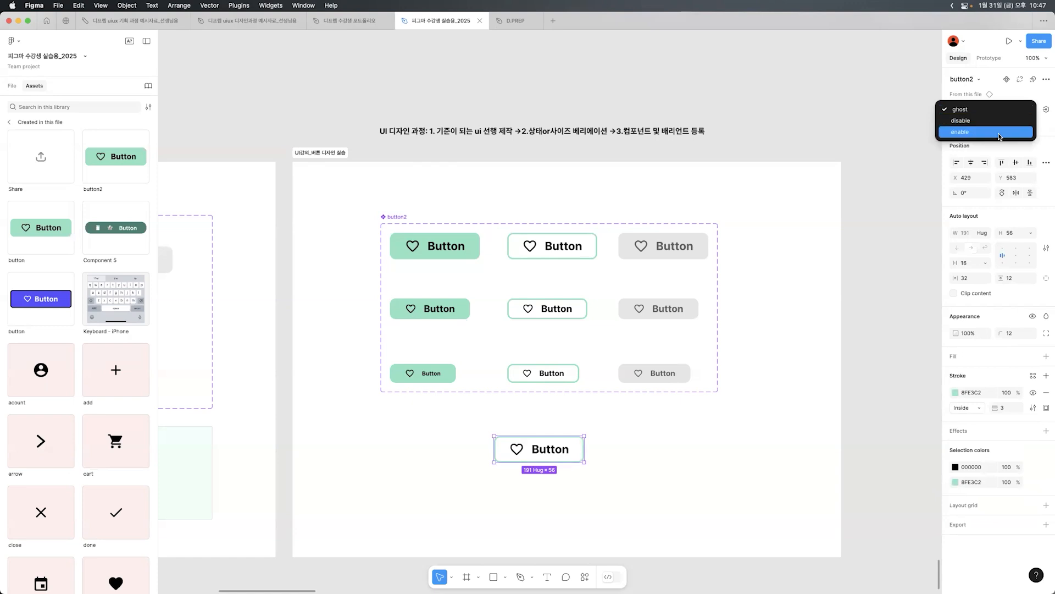
pyautogui.click(1001, 132)
# - Test the placed instance's size property by switching it to medium, small and back to large
pyautogui.click(1008, 124)
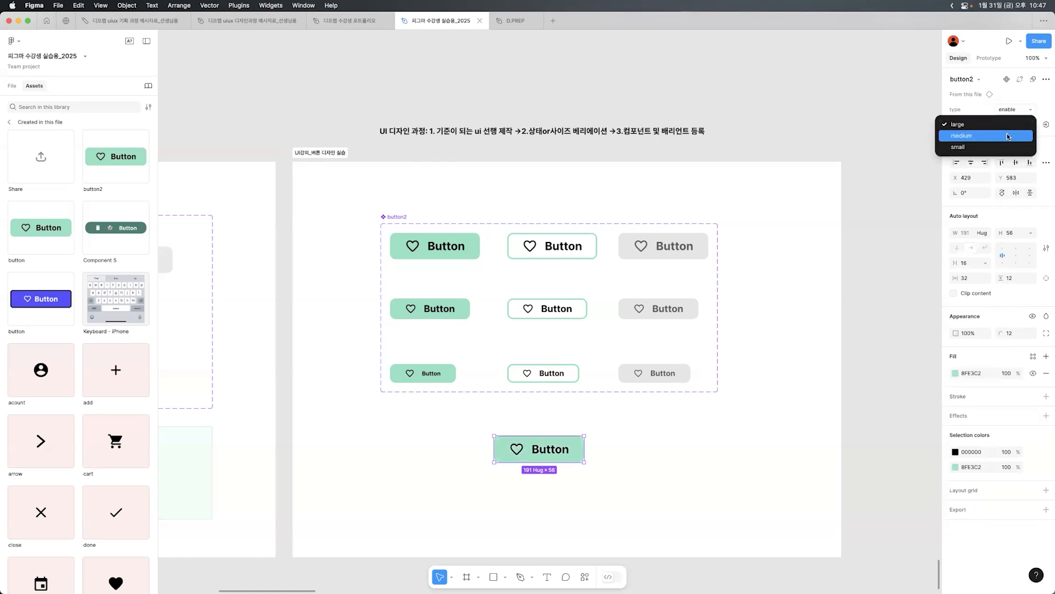
pyautogui.click(1007, 134)
pyautogui.click(1007, 125)
pyautogui.click(1005, 136)
pyautogui.click(1010, 122)
pyautogui.click(1005, 104)
pyautogui.click(789, 377)
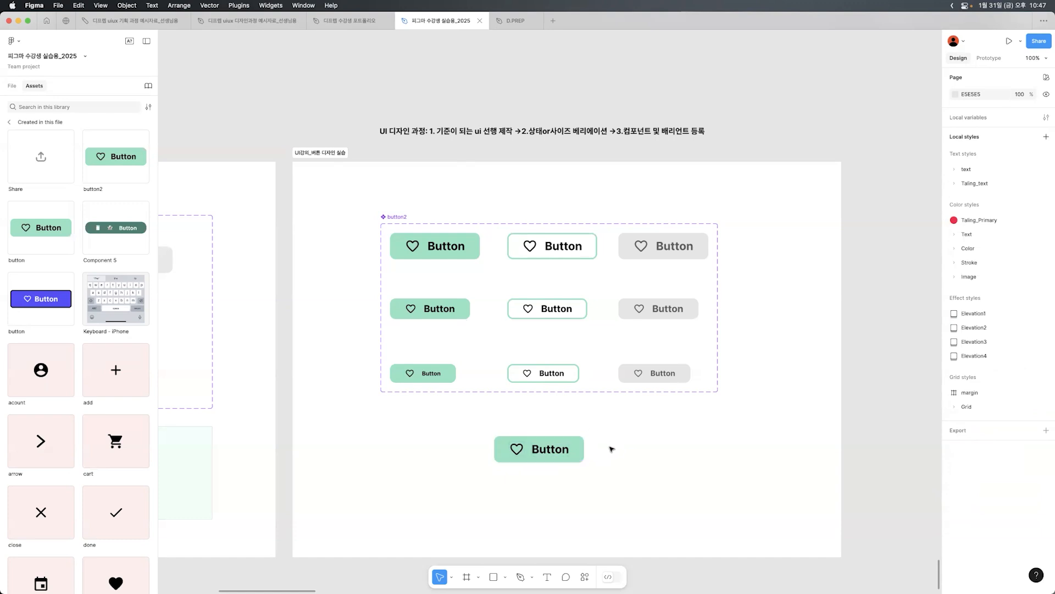
pyautogui.click(560, 448)
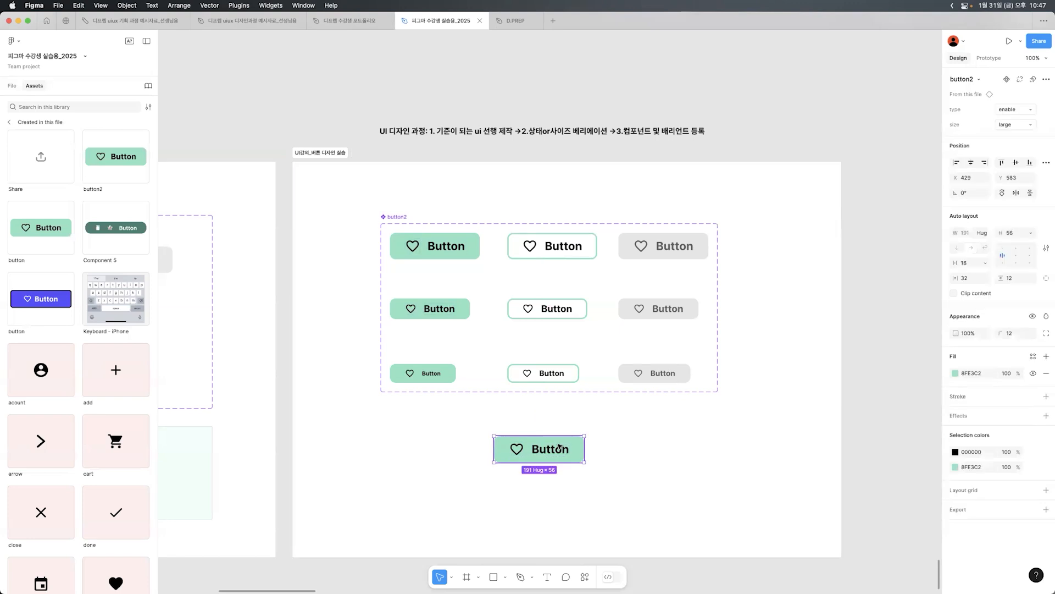
pyautogui.moveTo(488, 412); pyautogui.dragTo(525, 482)
pyautogui.moveTo(607, 491); pyautogui.dragTo(534, 419)
pyautogui.click(536, 421)
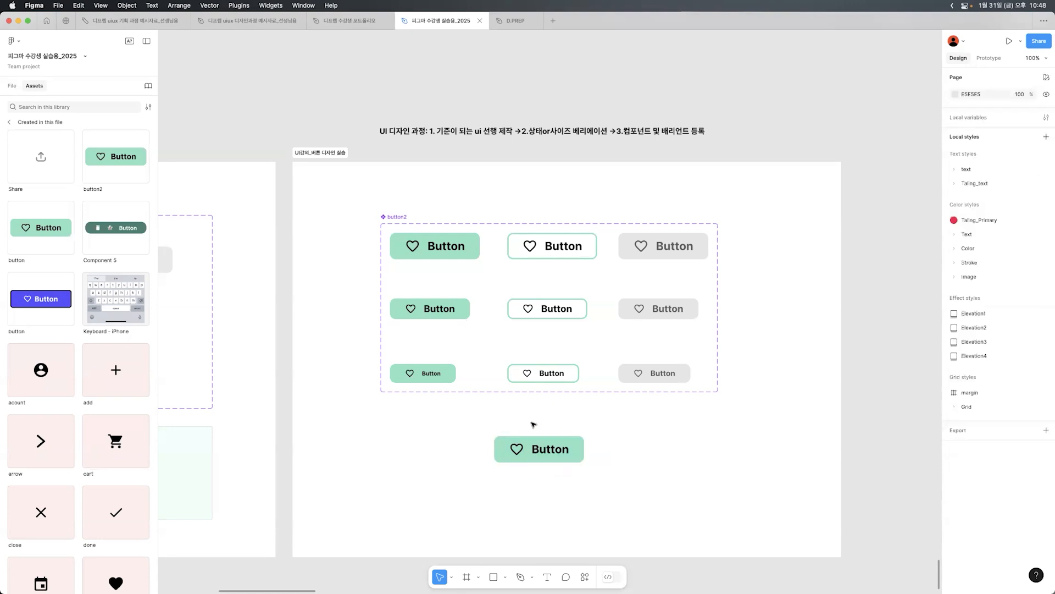
pyautogui.moveTo(508, 420); pyautogui.dragTo(526, 475)
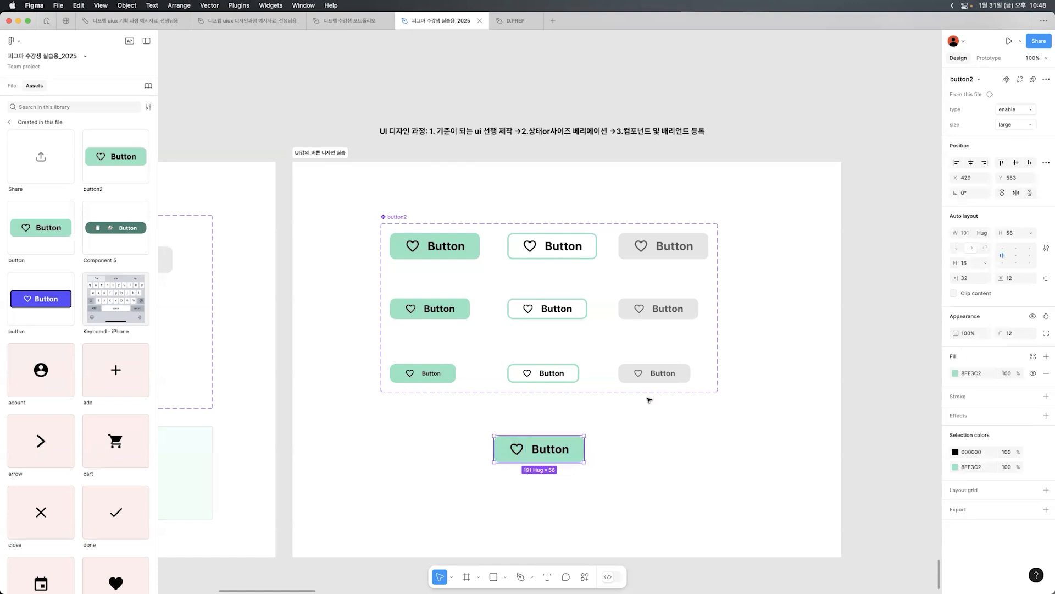
pyautogui.click(640, 477)
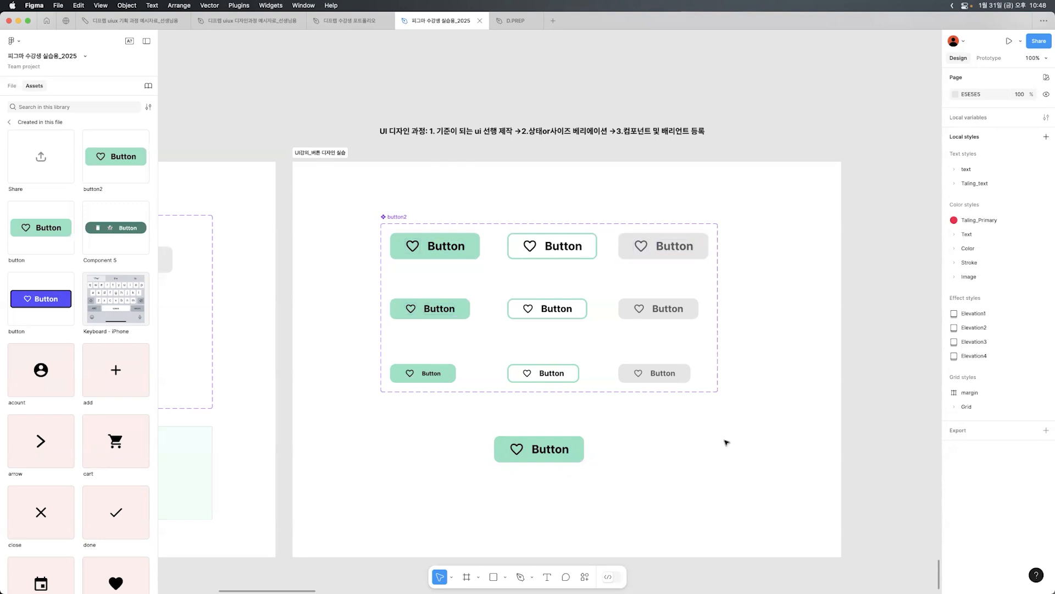
# - Add a boolean property named icon with the value True to the button2 component set
pyautogui.click(507, 447)
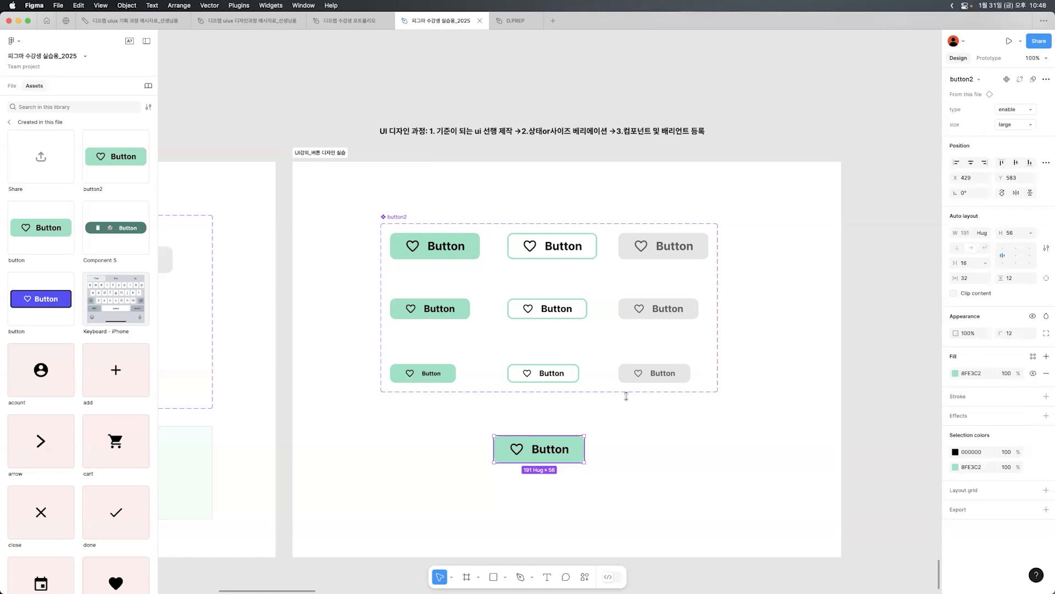
pyautogui.click(739, 462)
pyautogui.click(393, 220)
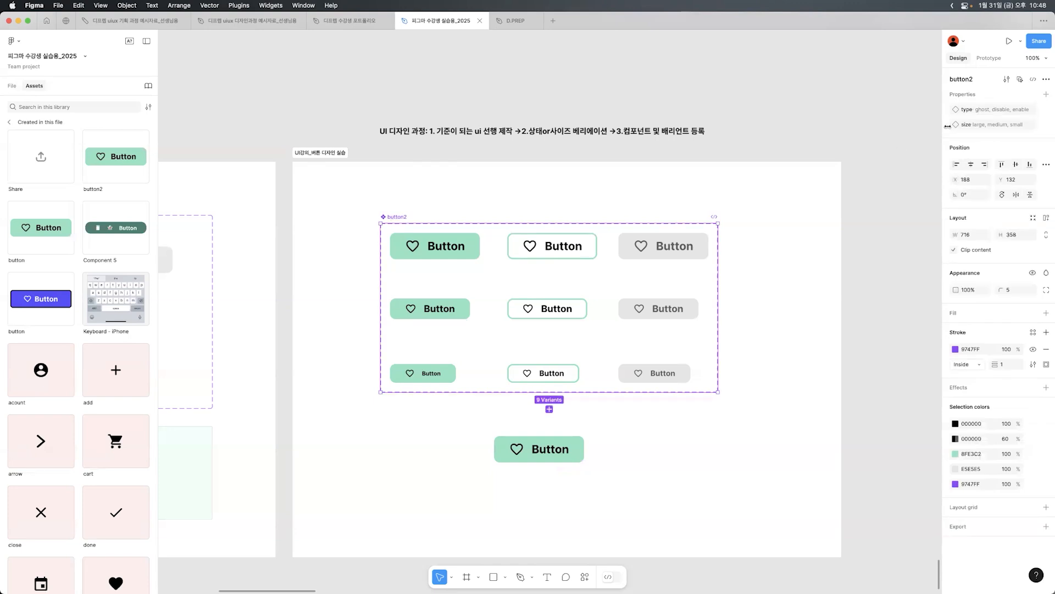
pyautogui.click(1044, 95)
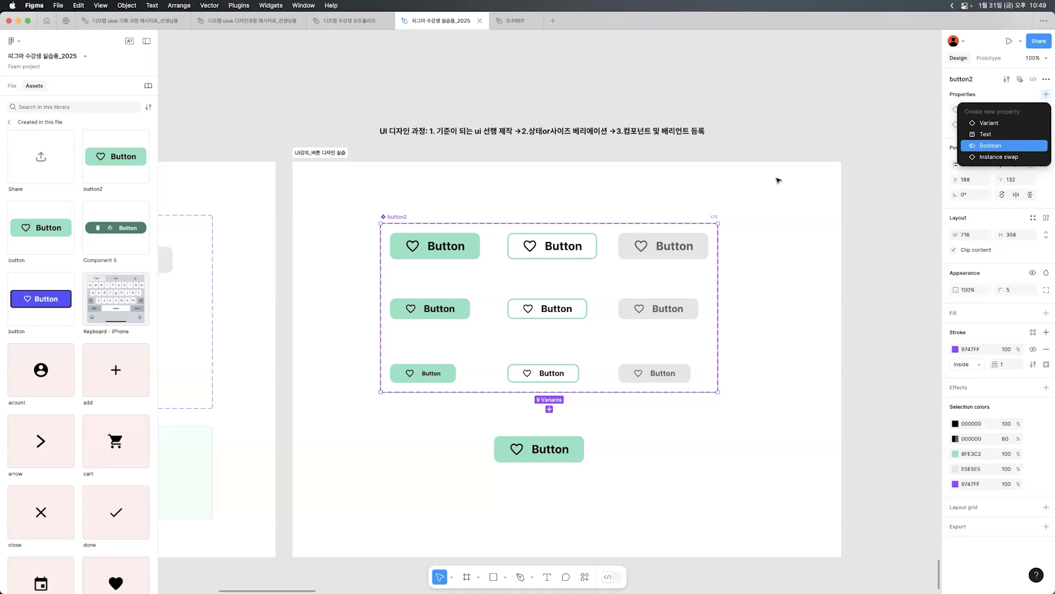
pyautogui.press('Return')
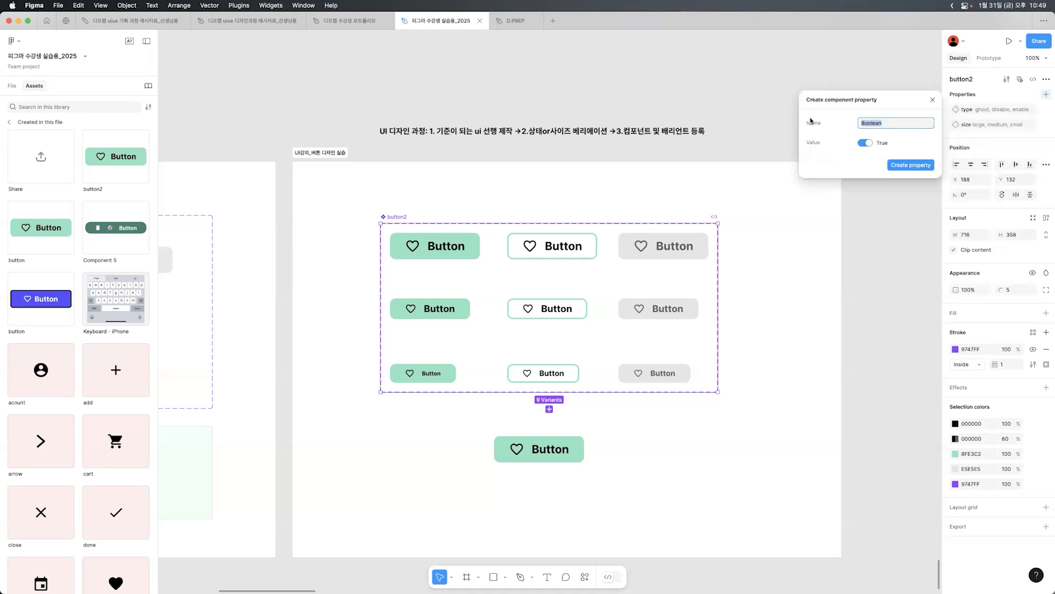
pyautogui.write('io')
pyautogui.write('on')
pyautogui.click(922, 164)
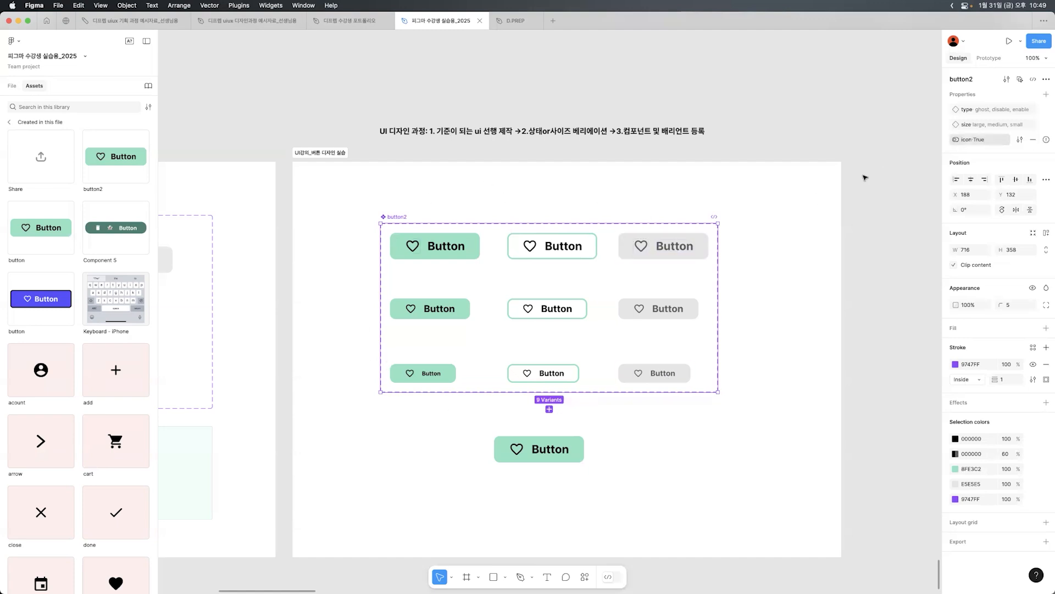
pyautogui.doubleClick(410, 249)
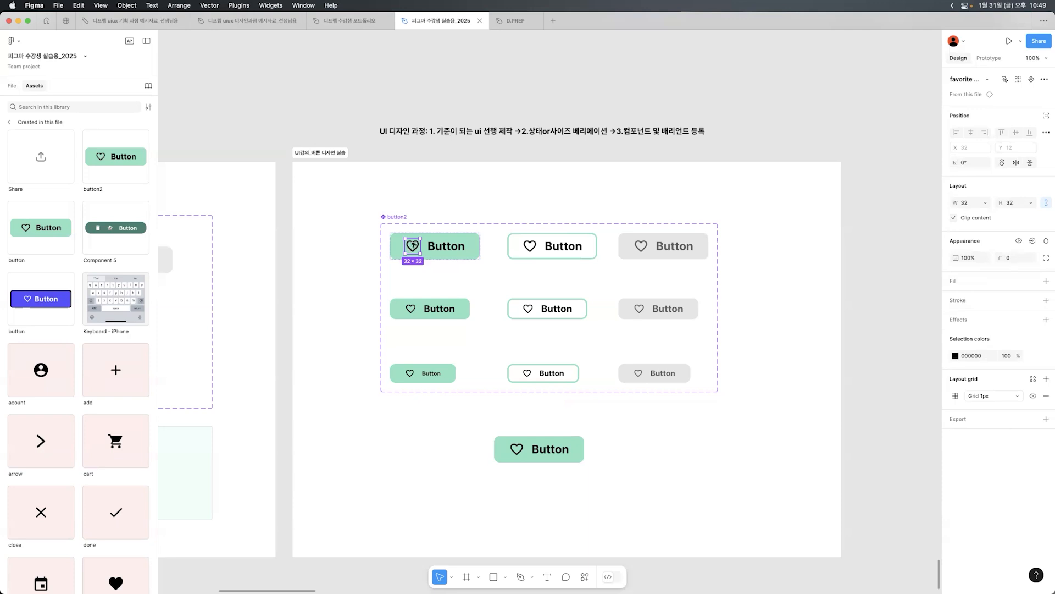
pyautogui.keyDown('shift'); pyautogui.click(536, 247); pyautogui.keyUp('shift')
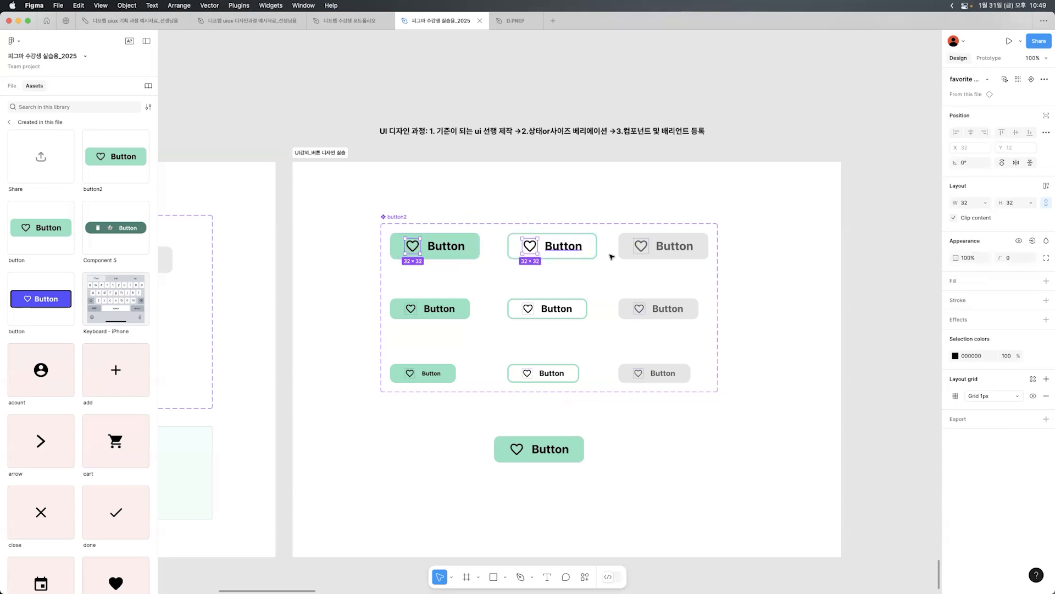
pyautogui.click(1016, 81)
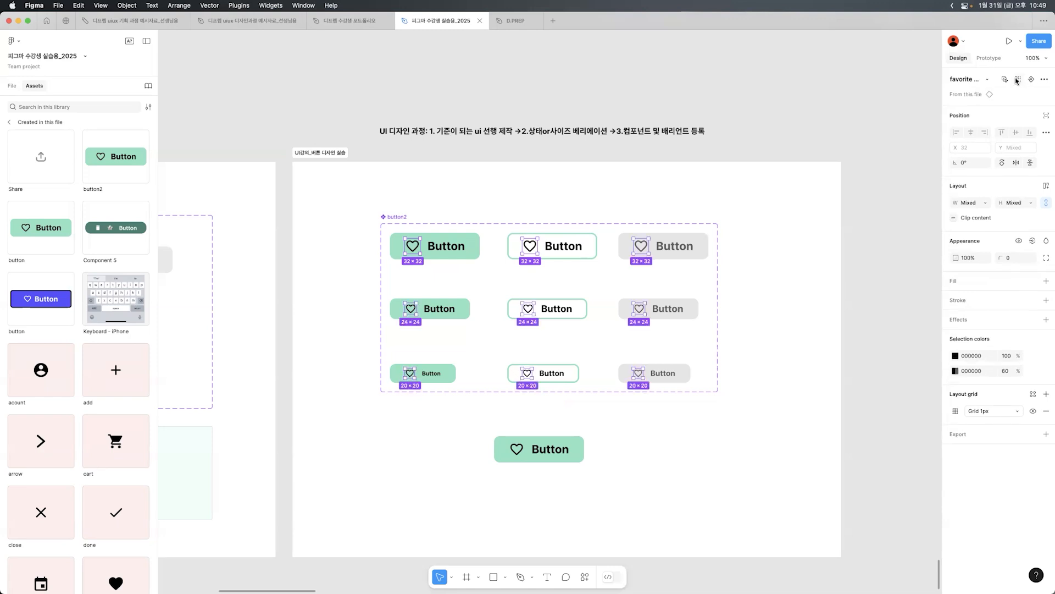
pyautogui.press('super+z')
pyautogui.press('super+z')
pyautogui.press('super+z')
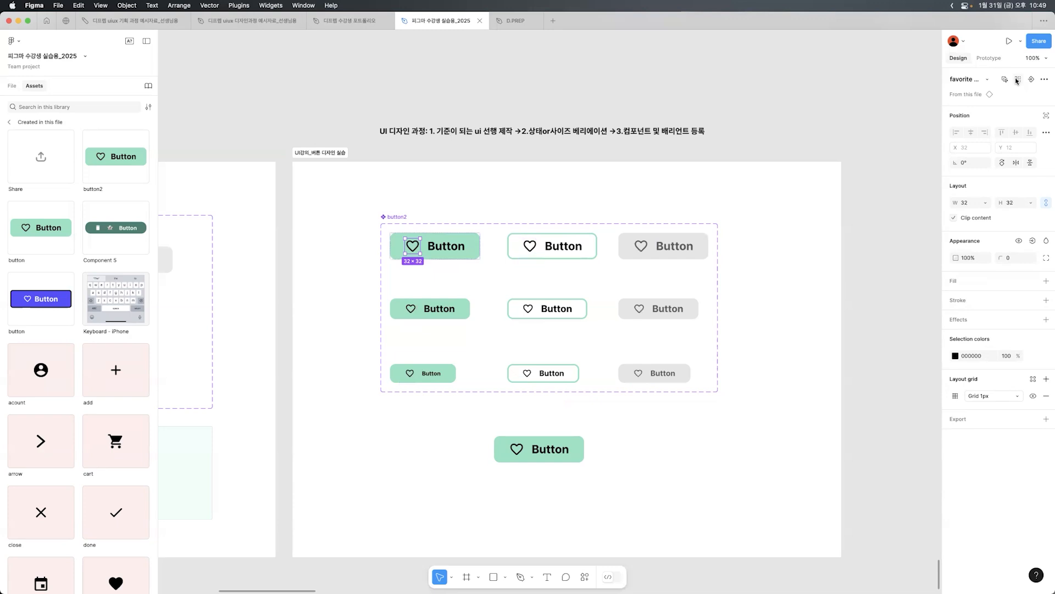
pyautogui.keyDown('shift'); pyautogui.click(528, 247); pyautogui.keyUp('shift')
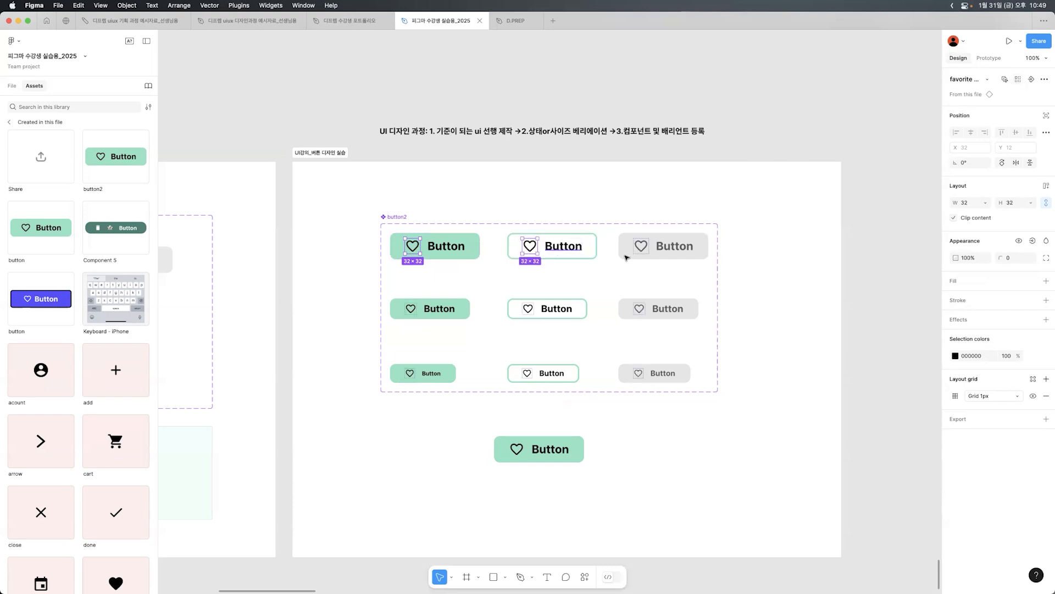
pyautogui.keyDown('shift'); pyautogui.click(637, 248); pyautogui.keyUp('shift')
pyautogui.keyDown('shift'); pyautogui.click(411, 308); pyautogui.keyUp('shift')
pyautogui.keyDown('shift'); pyautogui.click(528, 309); pyautogui.keyUp('shift')
pyautogui.keyDown('shift'); pyautogui.click(639, 309); pyautogui.keyUp('shift')
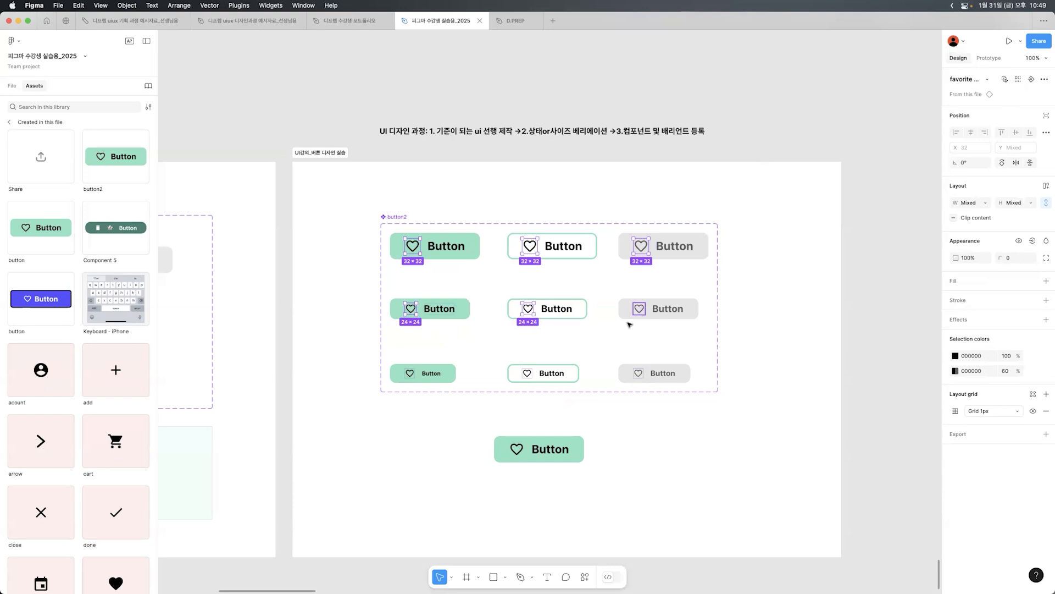
pyautogui.keyDown('shift'); pyautogui.click(410, 373); pyautogui.keyUp('shift')
pyautogui.keyDown('shift'); pyautogui.click(527, 373); pyautogui.keyUp('shift')
pyautogui.keyDown('shift'); pyautogui.click(638, 373); pyautogui.keyUp('shift')
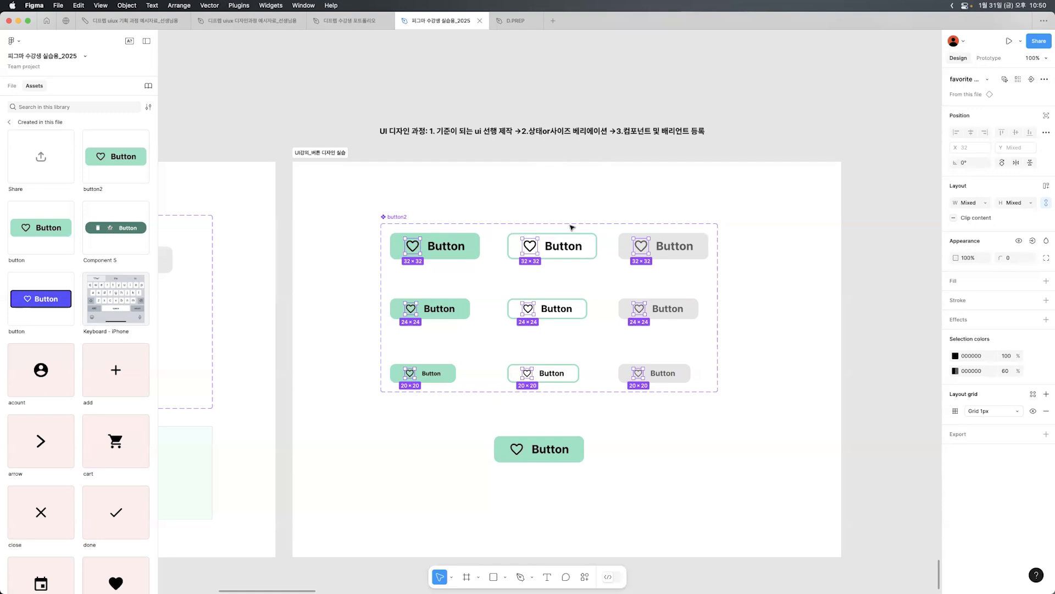
pyautogui.press('super+z')
pyautogui.press('super+z')
pyautogui.press('super+z')
pyautogui.press('super+z')
pyautogui.press('super+z')
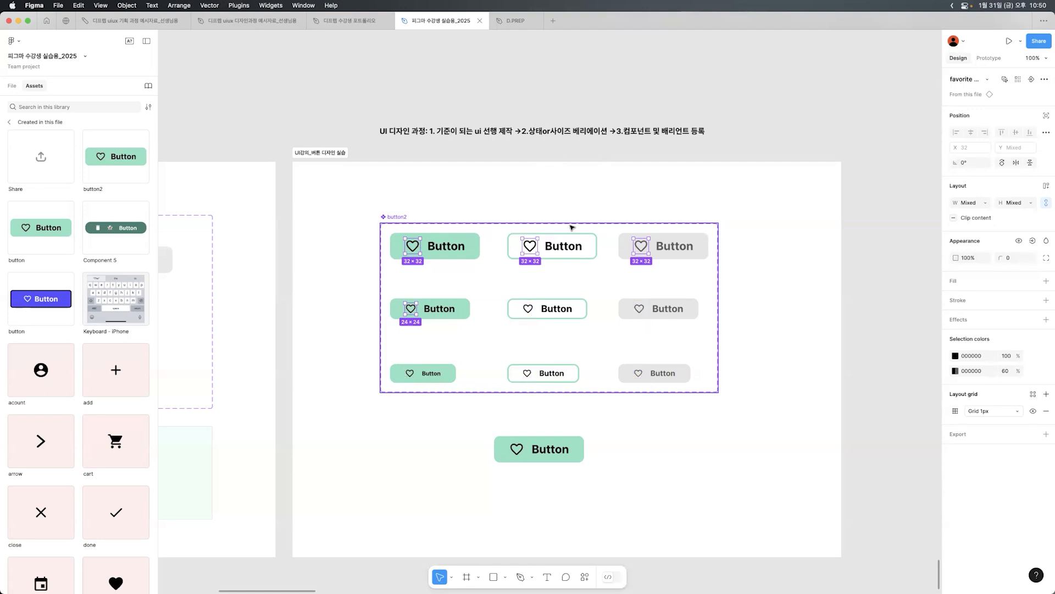
pyautogui.press('super+z')
pyautogui.press('super+z')
pyautogui.press('super+z')
pyautogui.press('super+z')
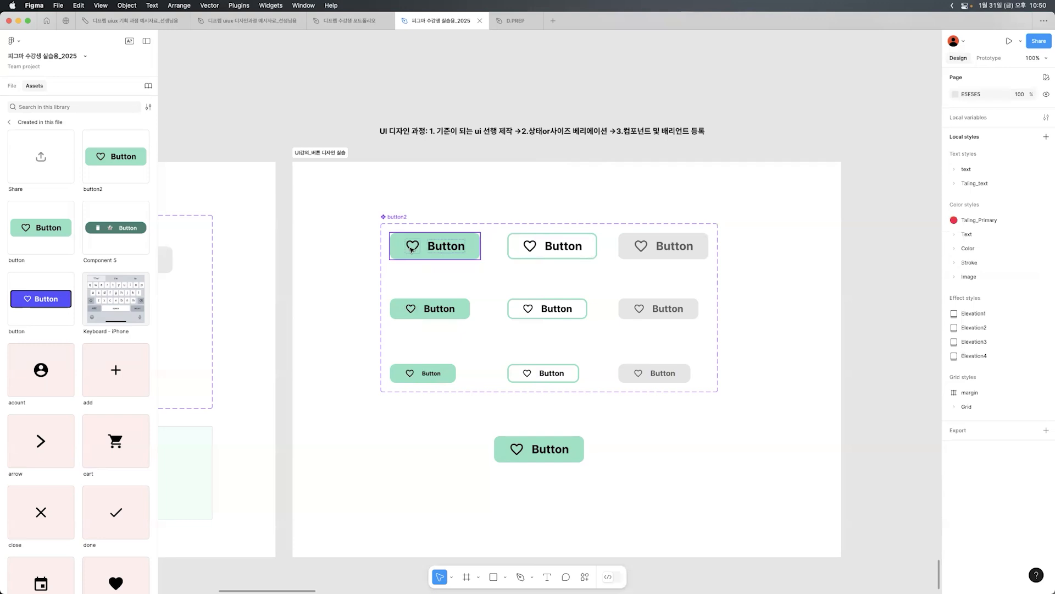
# - Select the matching heart icons in all nine button2 variants and link their visibility to the icon property
pyautogui.keyDown('super'); pyautogui.click(412, 248); pyautogui.keyUp('super')
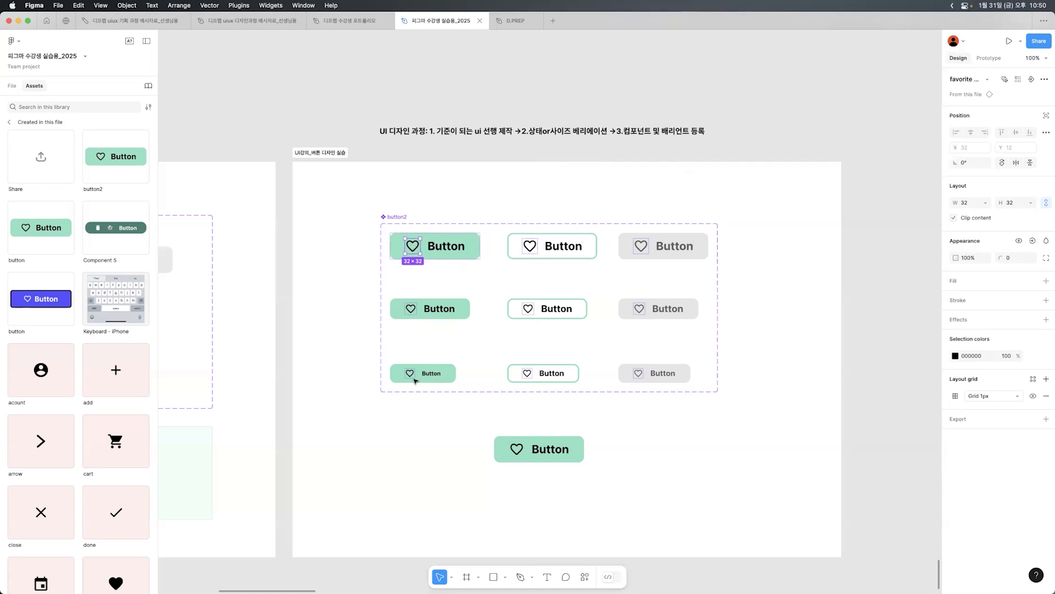
pyautogui.click(1019, 81)
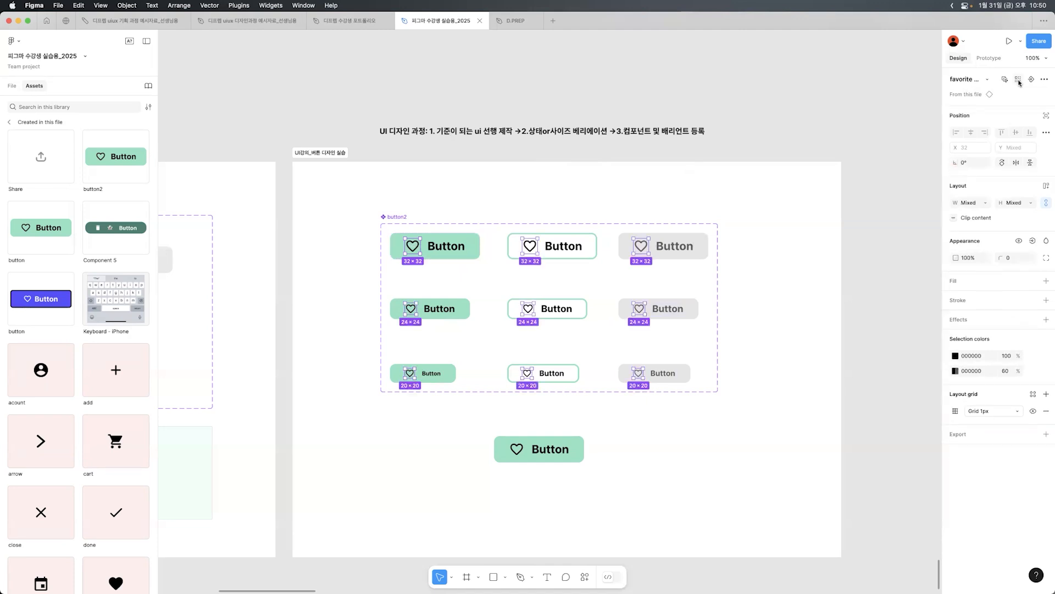
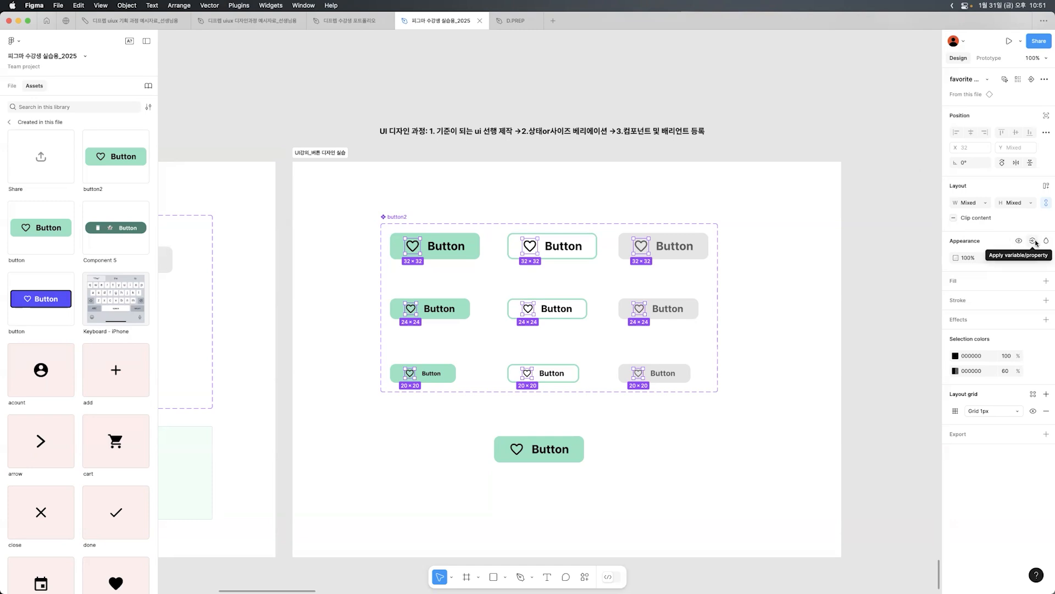
pyautogui.click(1036, 242)
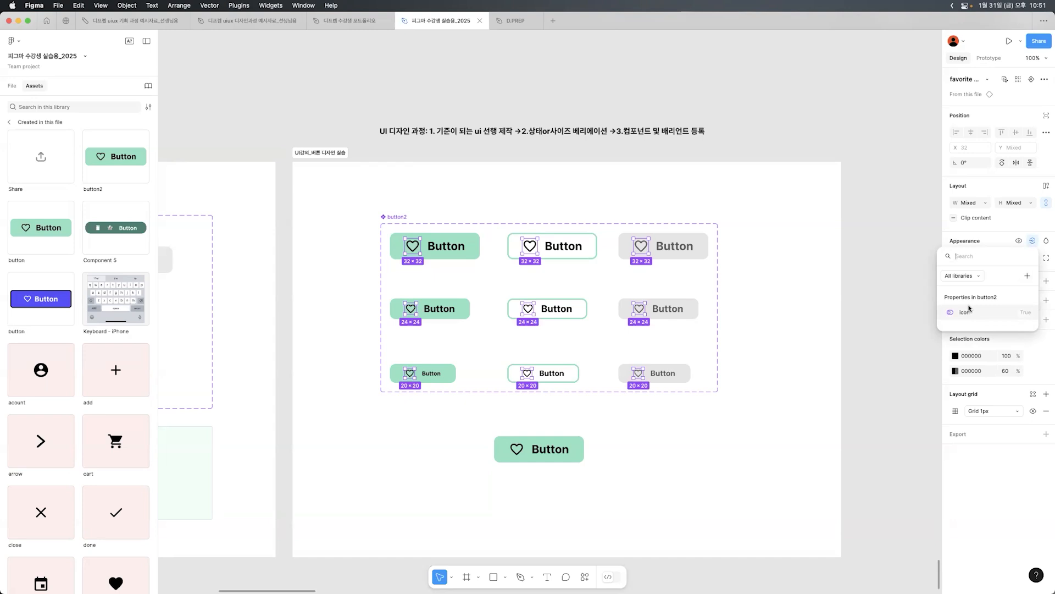
pyautogui.click(968, 312)
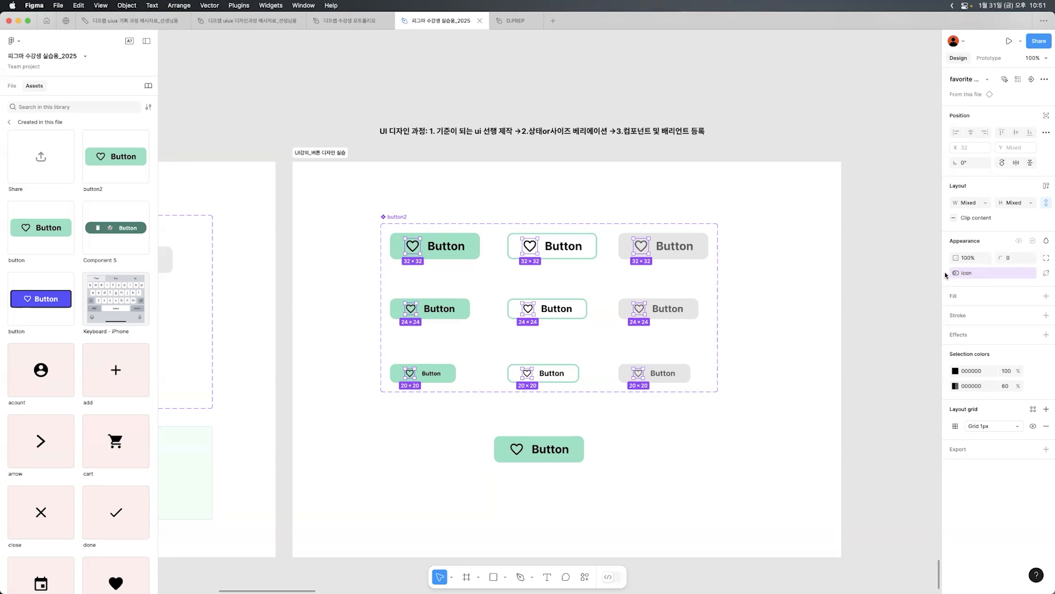
pyautogui.click(699, 421)
# - Test the placed instance's icon property by switching it off and on repeatedly, leaving it on
pyautogui.click(541, 451)
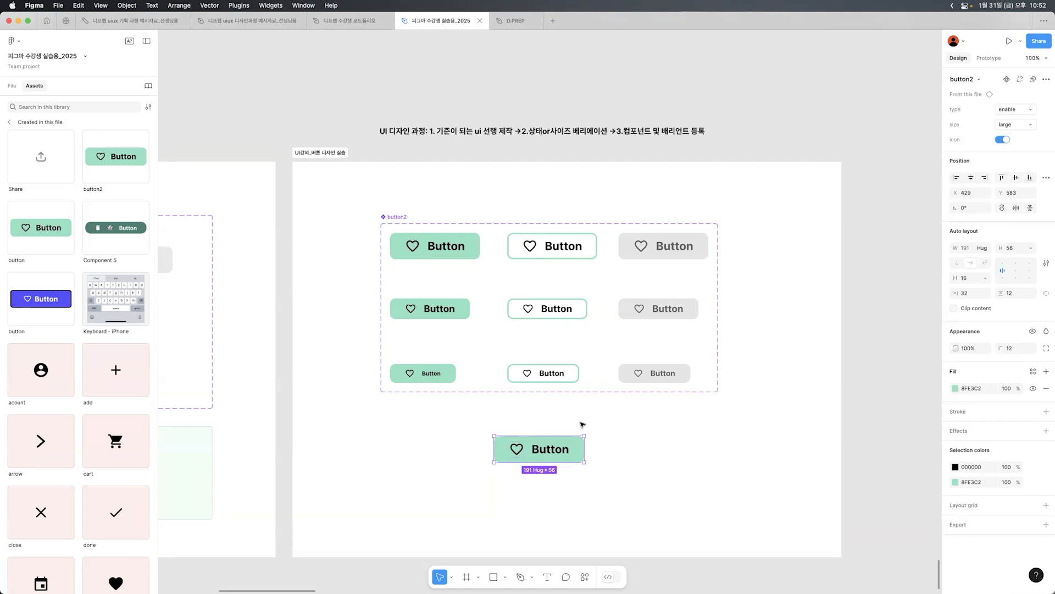
pyautogui.click(999, 139)
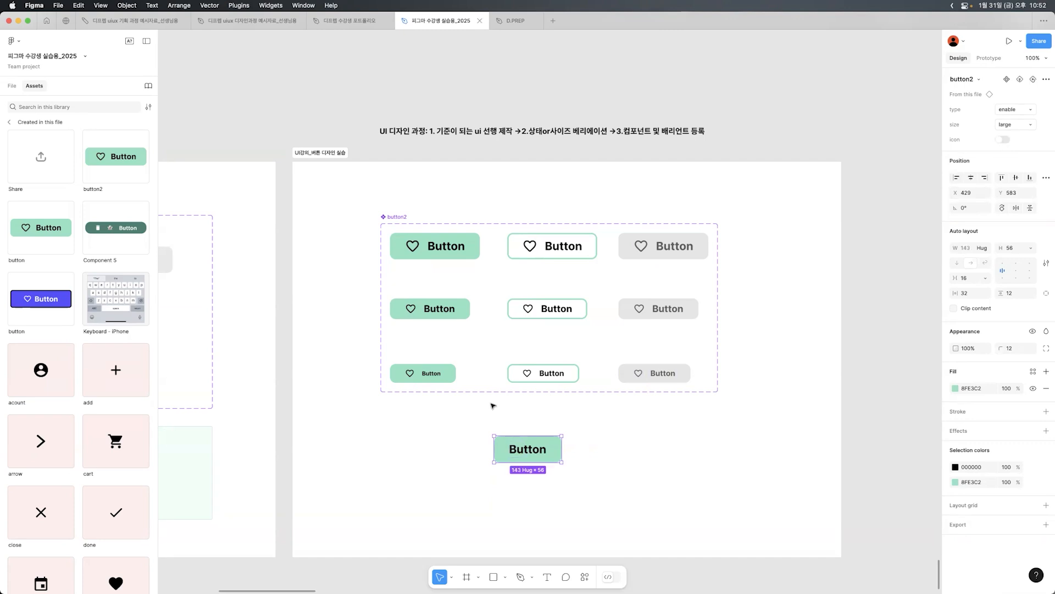
pyautogui.click(619, 456)
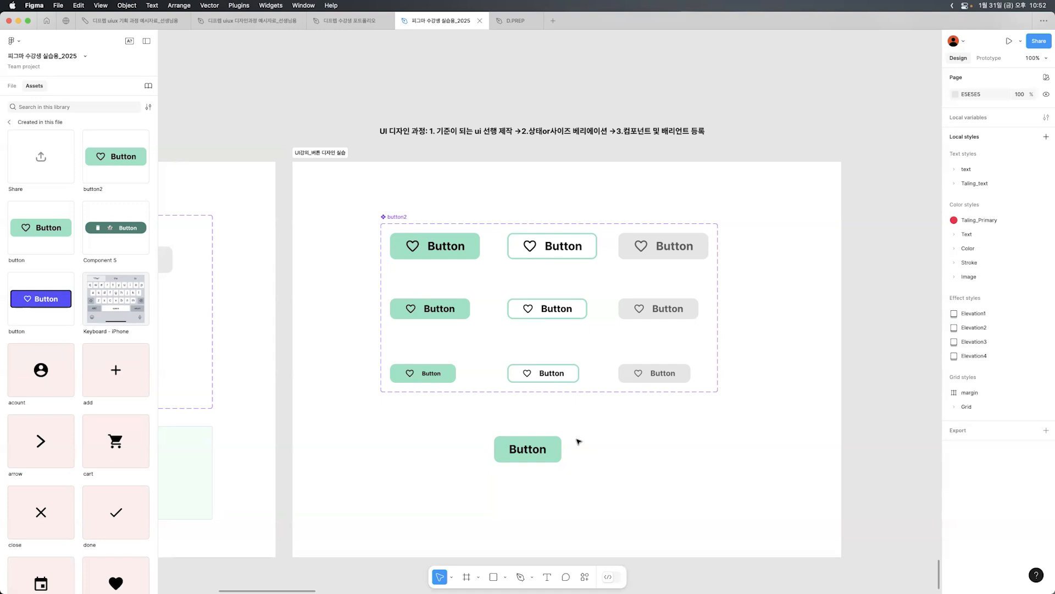
pyautogui.click(551, 448)
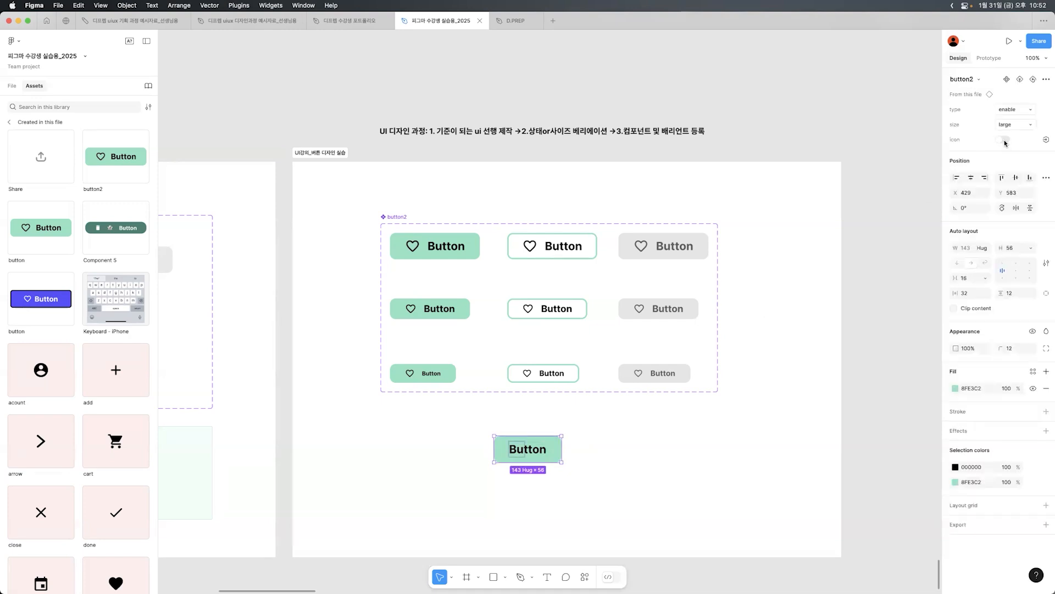
pyautogui.click(1004, 140)
pyautogui.click(1004, 140)
pyautogui.click(1003, 140)
pyautogui.click(831, 259)
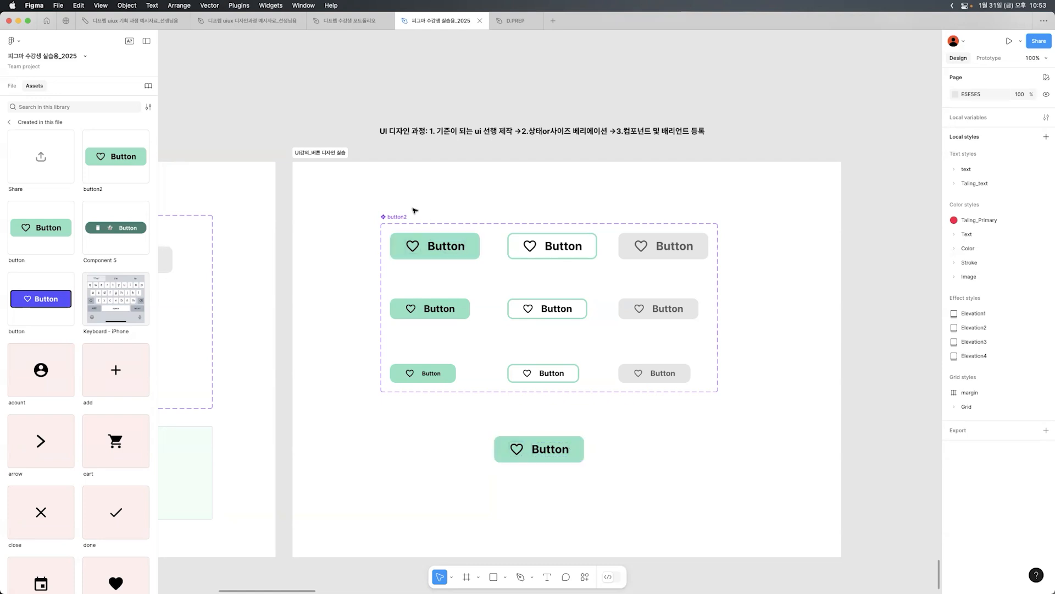
# - Add a text property named Text with the value Button to the button2 component set
pyautogui.click(398, 219)
pyautogui.moveTo(350, 197); pyautogui.dragTo(752, 405)
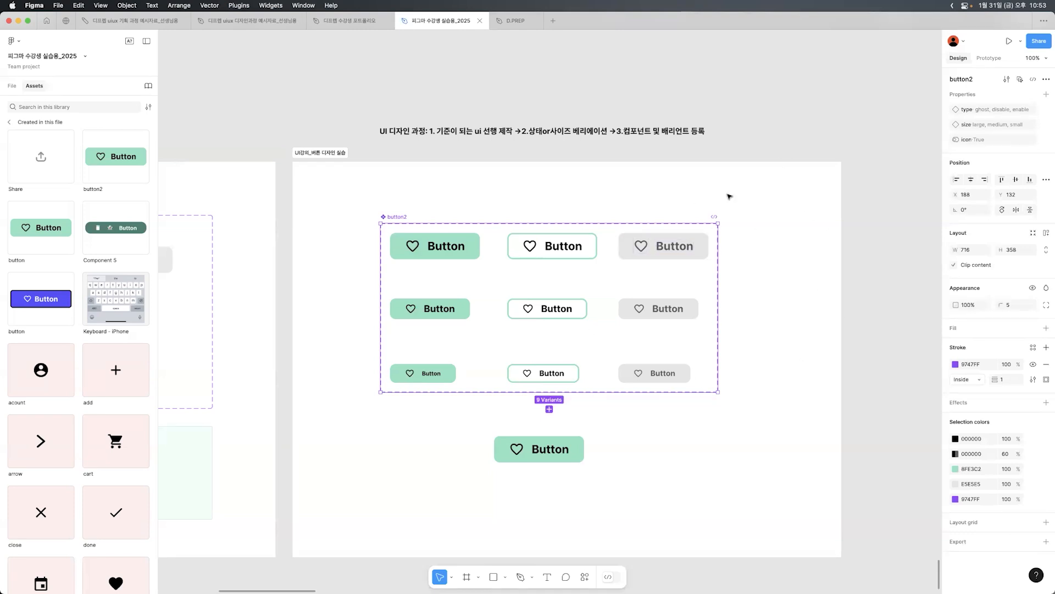
pyautogui.click(1046, 94)
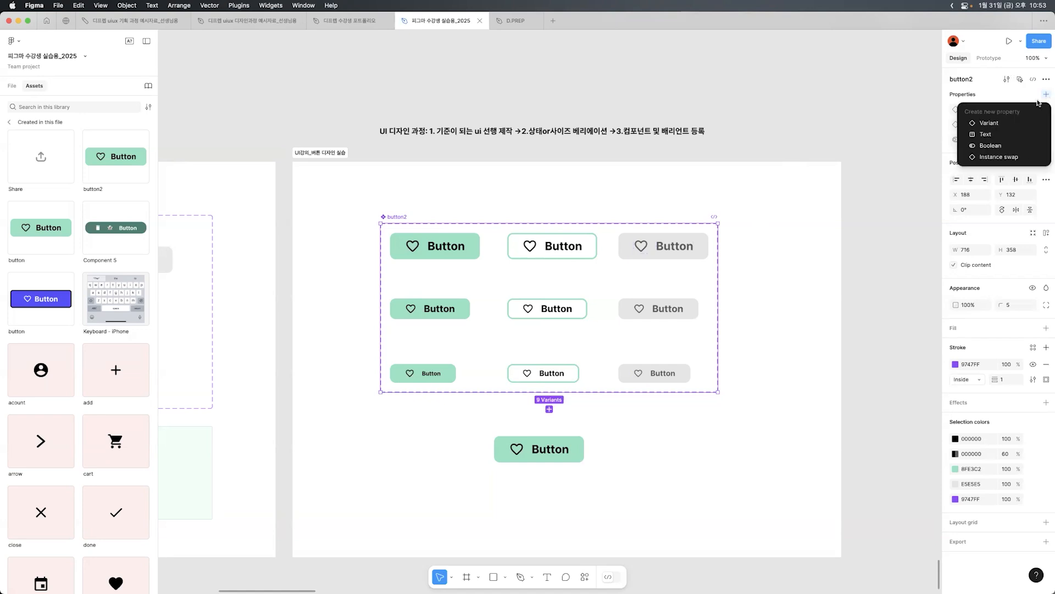
pyautogui.click(982, 134)
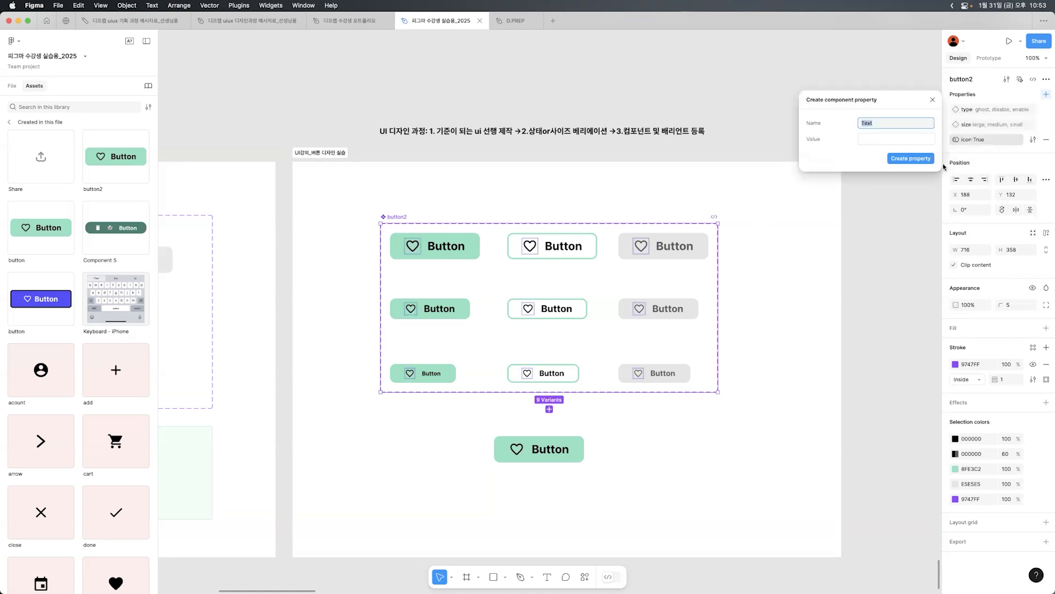
pyautogui.click(871, 138)
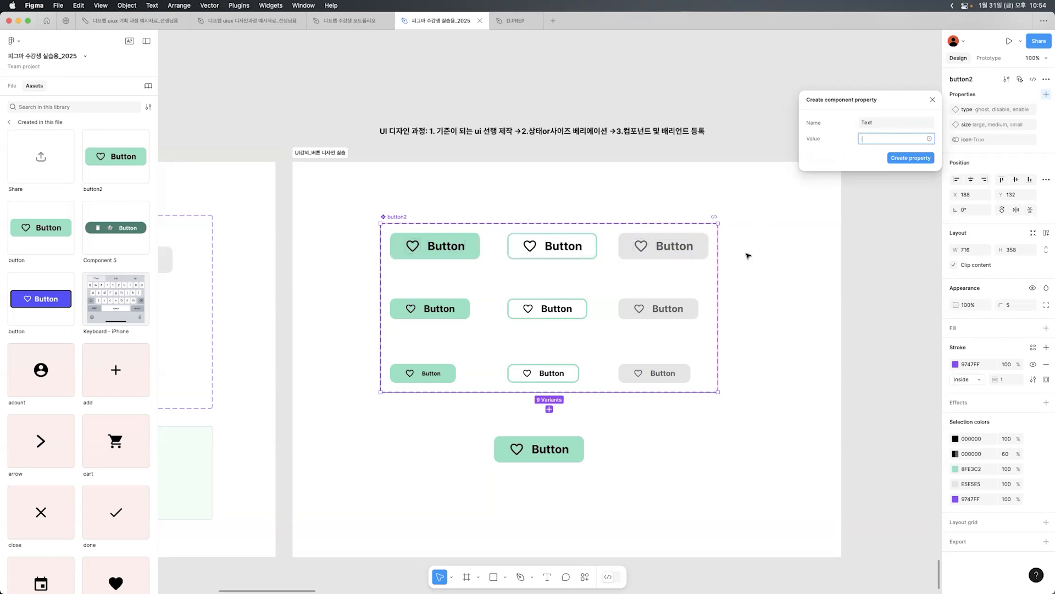
pyautogui.write('Button')
pyautogui.click(901, 158)
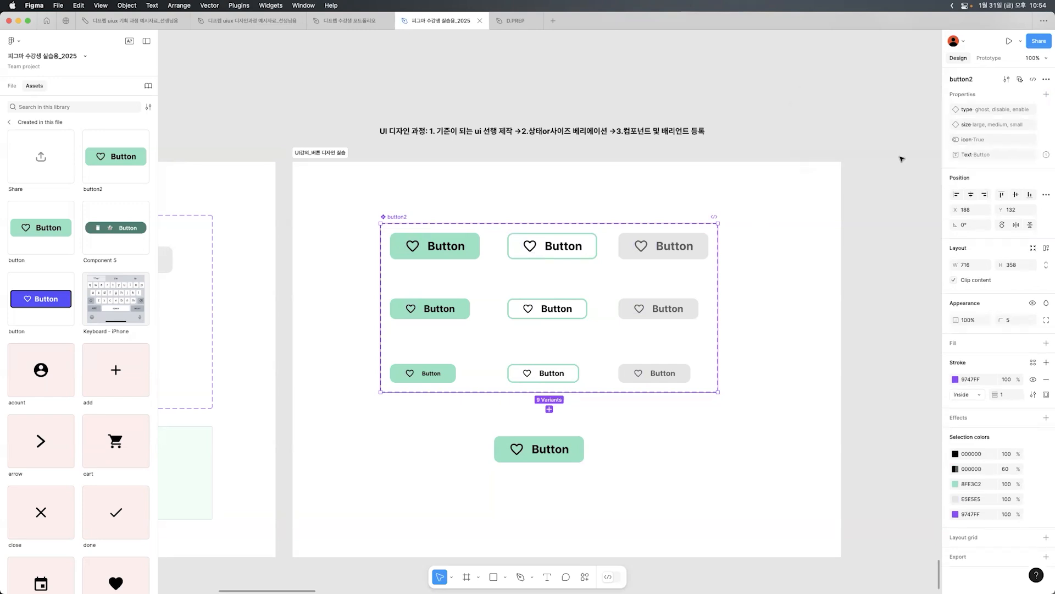
# - Select the matching labels in all nine button2 variants and link their content to the Text property
pyautogui.doubleClick(439, 250)
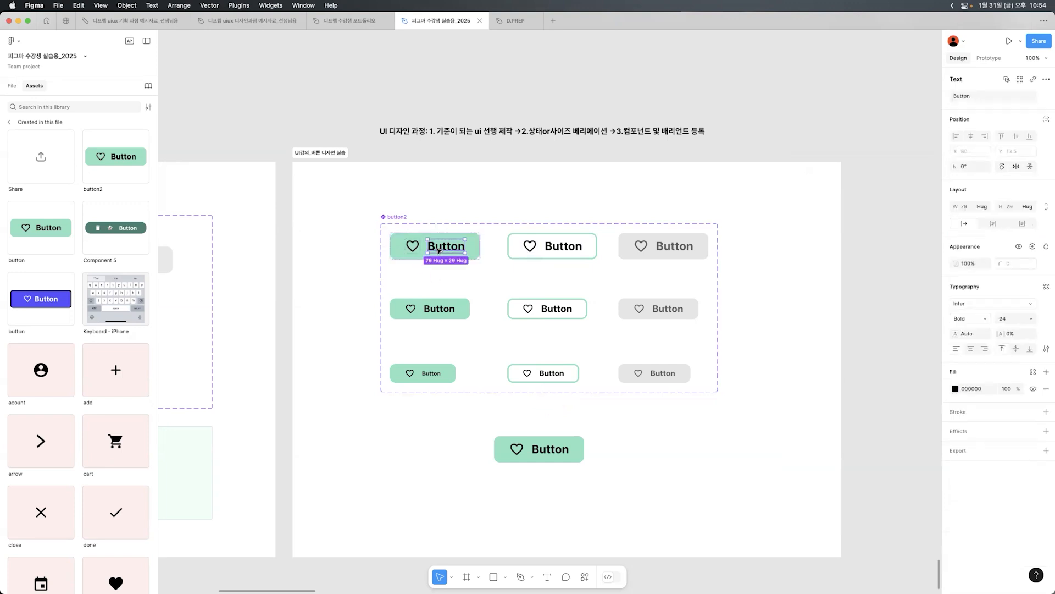
pyautogui.click(1018, 81)
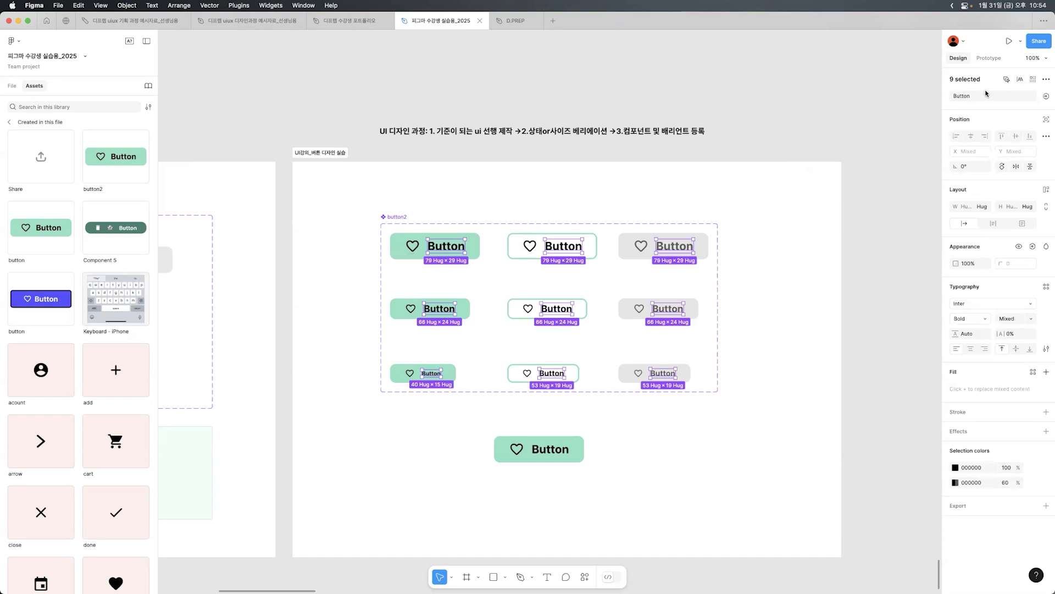
pyautogui.click(1046, 96)
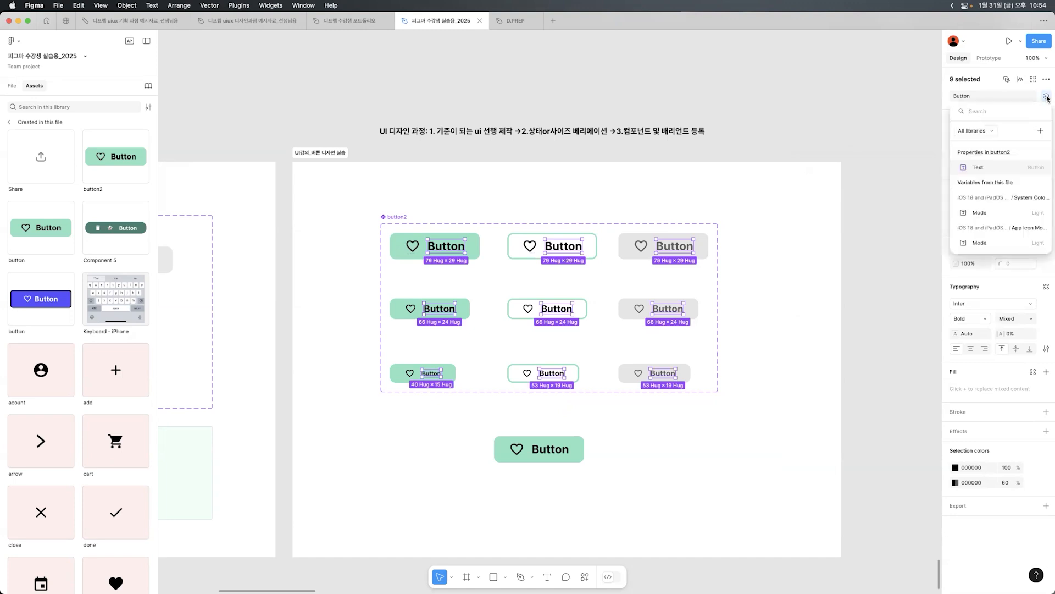
pyautogui.click(1046, 96)
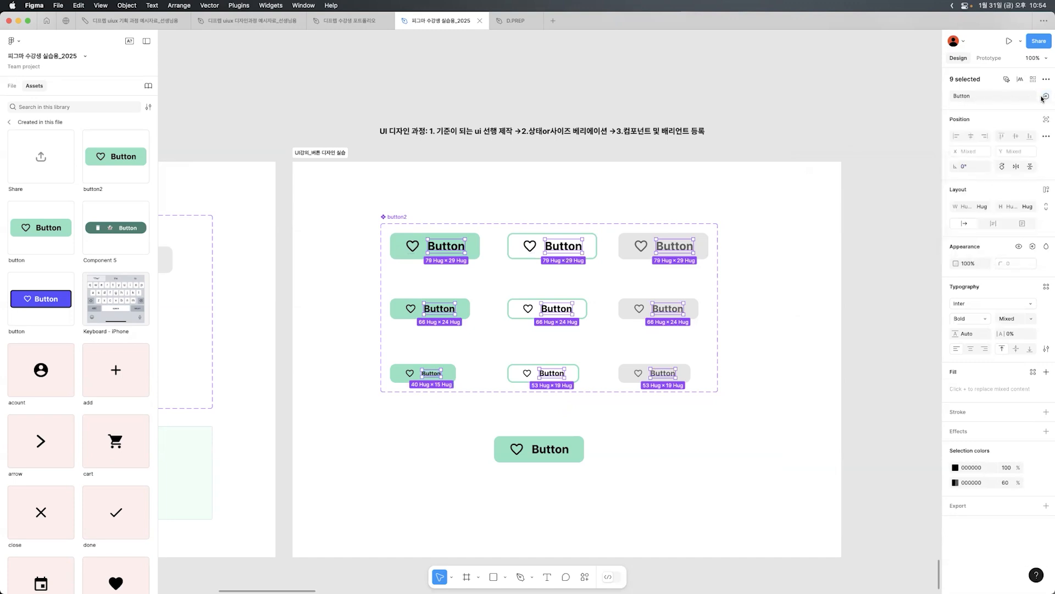
pyautogui.click(1045, 97)
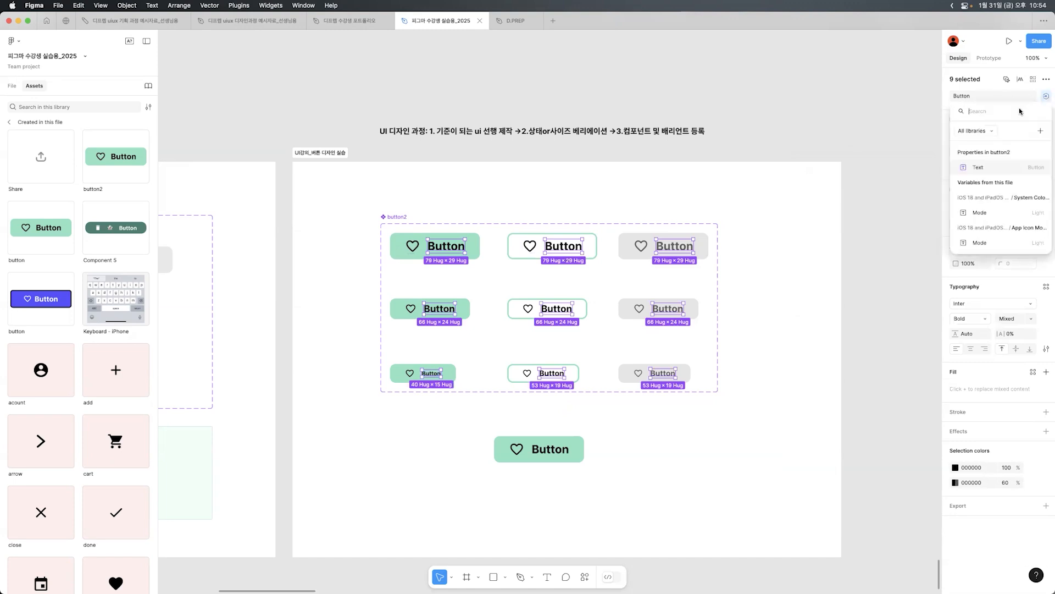
pyautogui.click(989, 169)
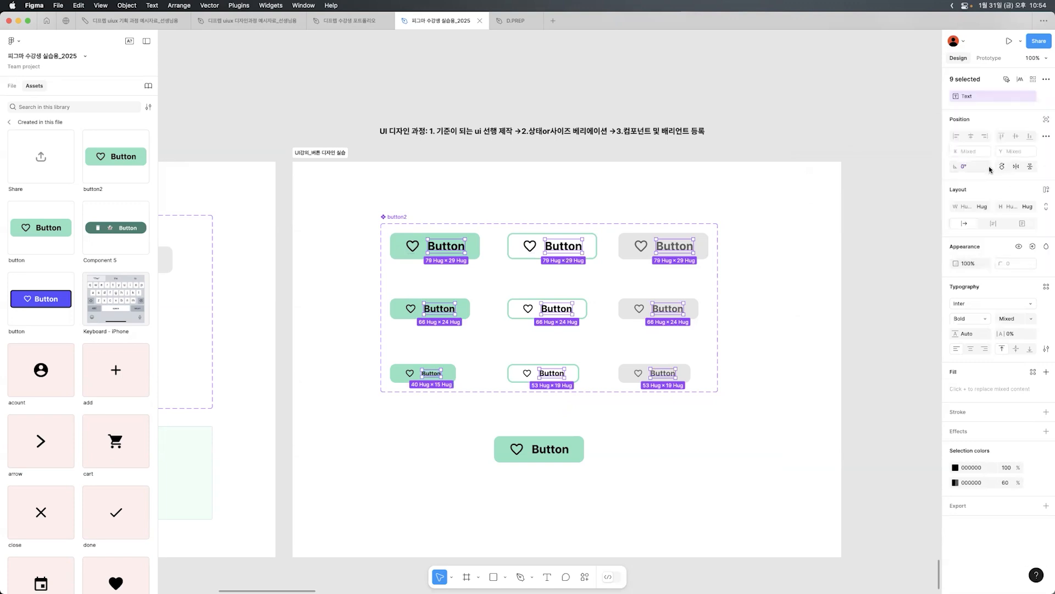
# - Test the Text property of the placed button2 instance by setting its value to text
pyautogui.click(806, 197)
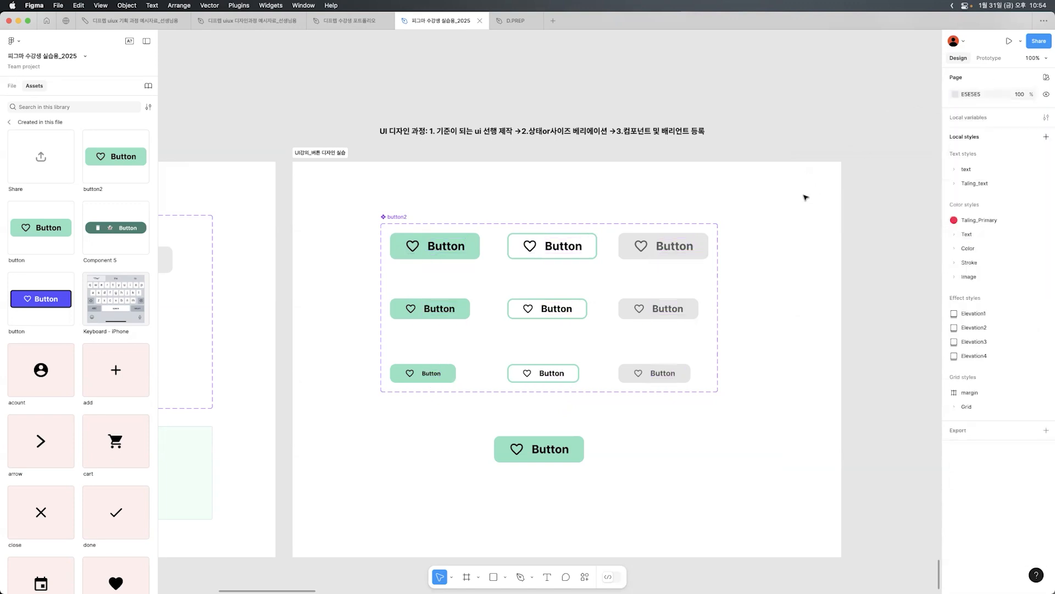
pyautogui.click(573, 454)
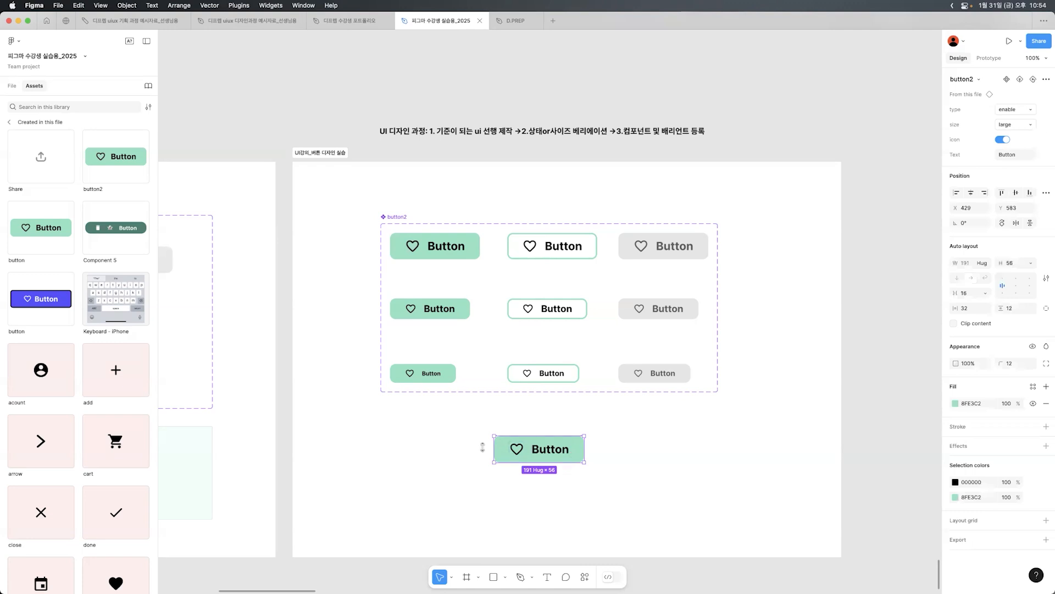
pyautogui.click(12, 85)
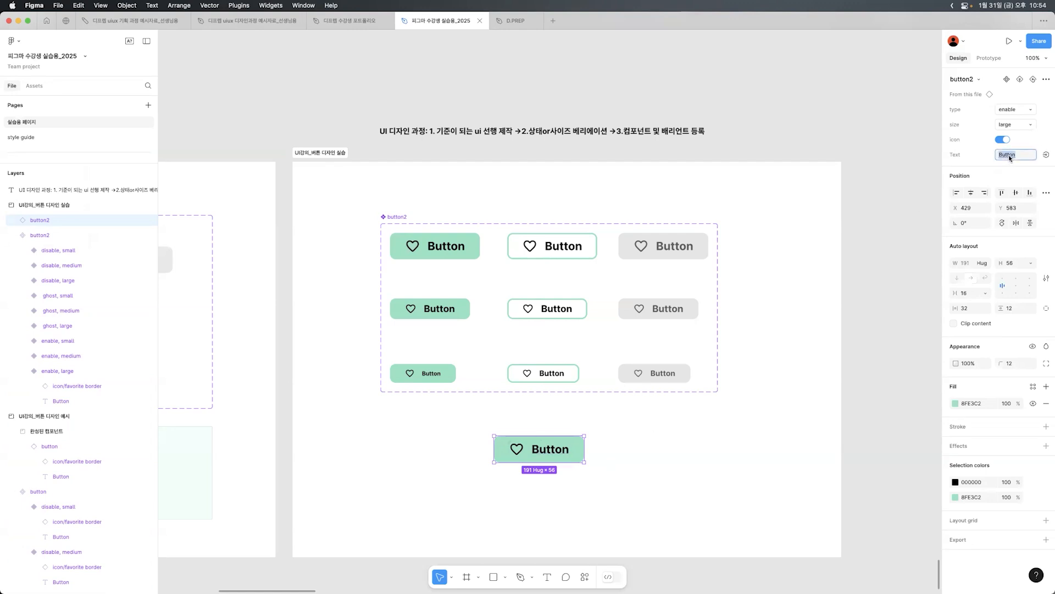
pyautogui.write('ㅅ')
pyautogui.press('BackSpace')
pyautogui.press('BackSpace')
pyautogui.write('text')
pyautogui.click(711, 429)
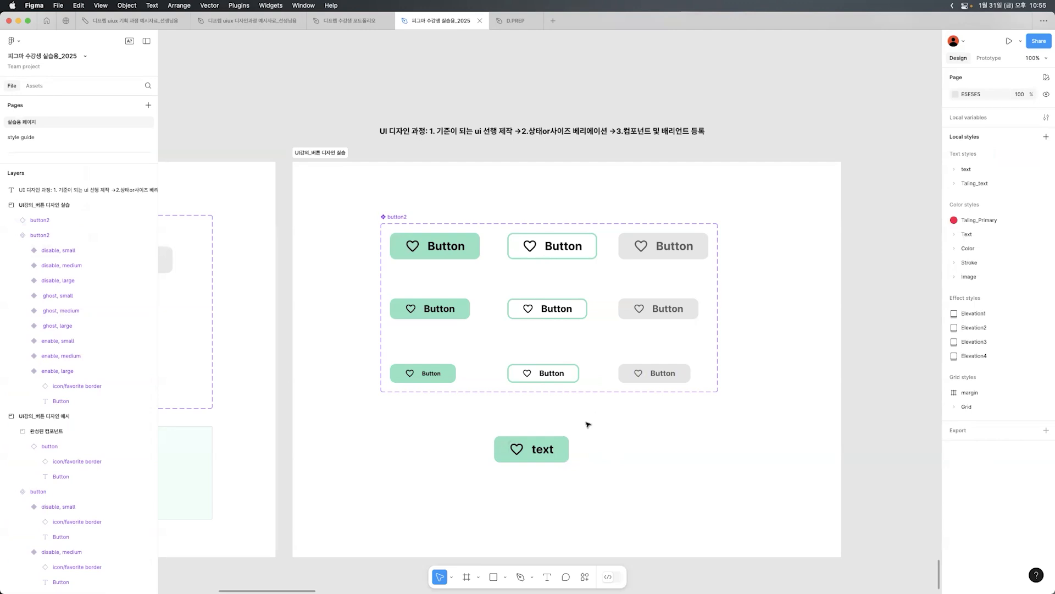
pyautogui.click(537, 451)
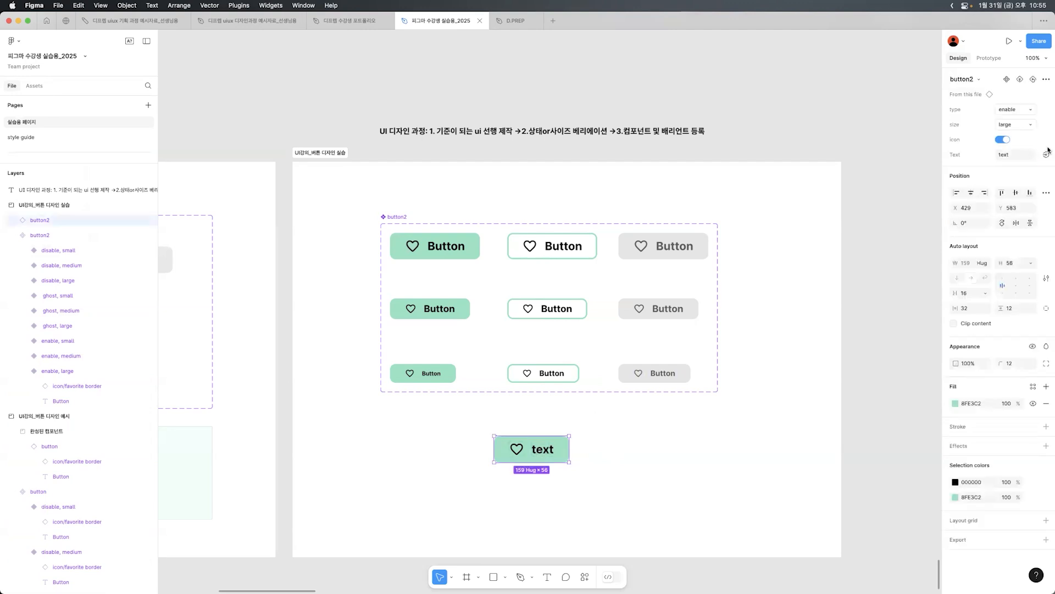
# - Undo the last text change on the placed button2 instance
pyautogui.click(618, 510)
pyautogui.press('super+z')
pyautogui.press('super+z')
pyautogui.click(670, 499)
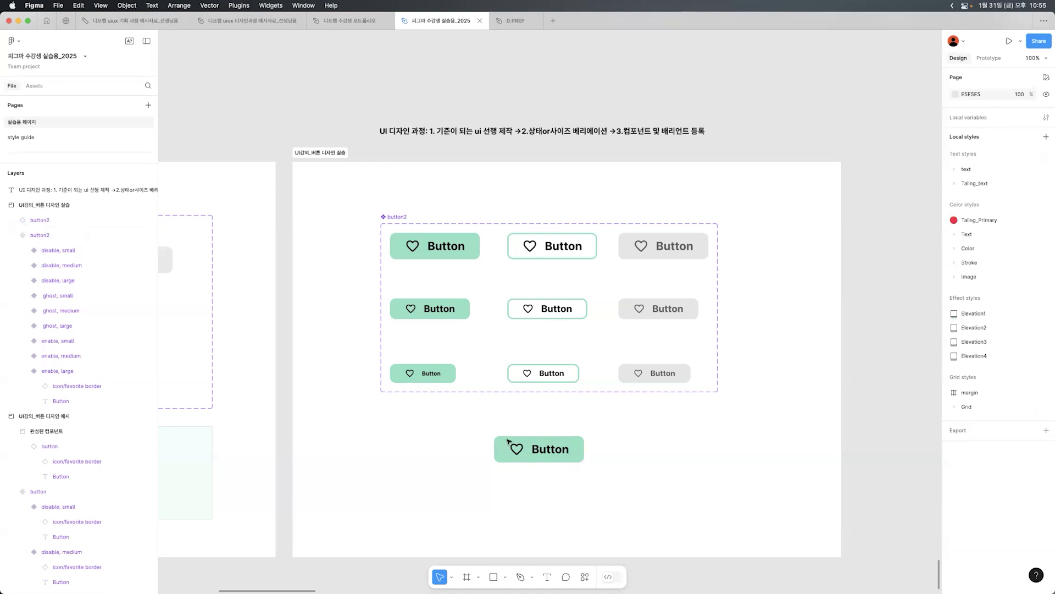
# - Move the placed button2 instance slightly down and to the right, to about X 439, Y 601
pyautogui.click(671, 448)
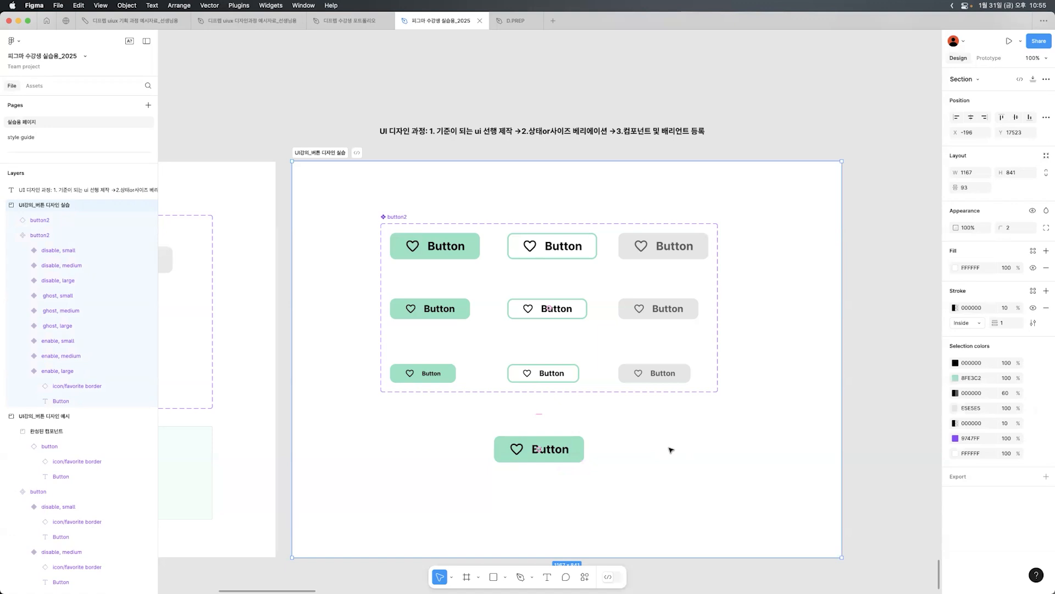
pyautogui.click(571, 448)
pyautogui.moveTo(578, 452)
pyautogui.mouseDown()
pyautogui.moveTo(613, 443)
pyautogui.moveTo(560, 467)
pyautogui.moveTo(579, 441)
pyautogui.moveTo(562, 459)
pyautogui.mouseUp()
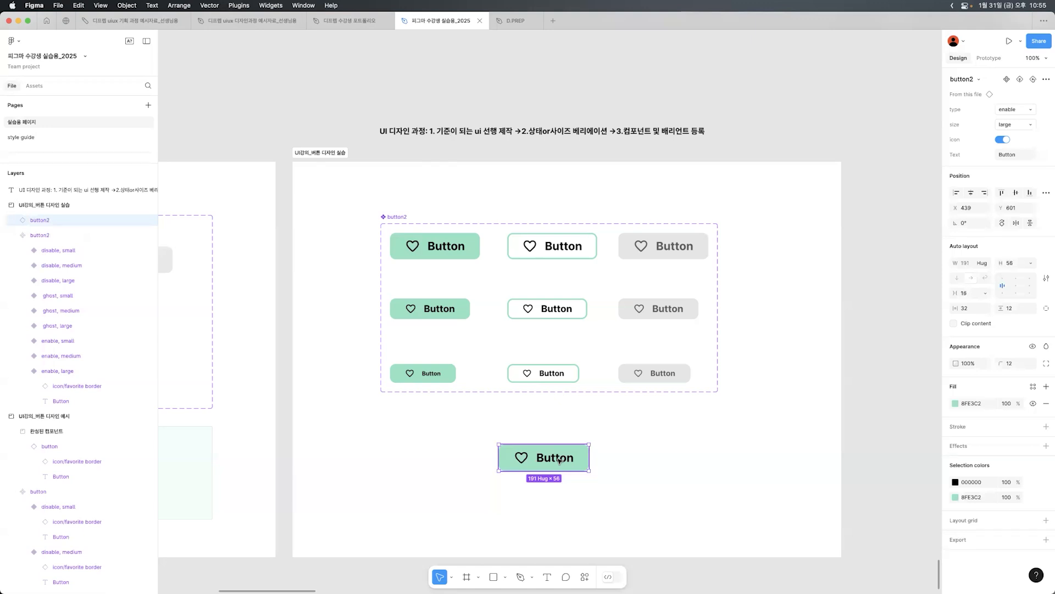
pyautogui.click(680, 437)
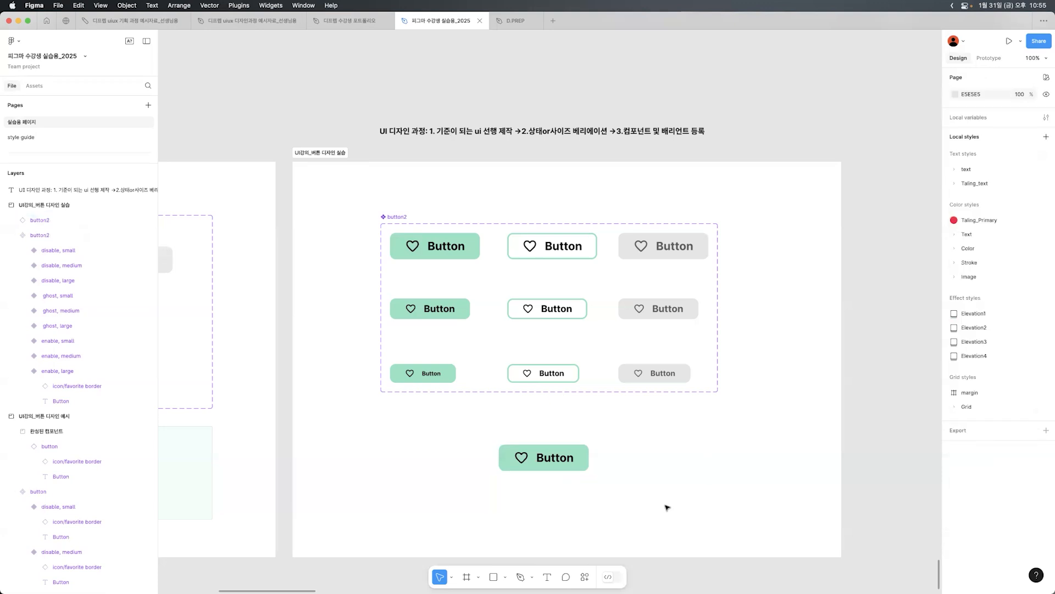